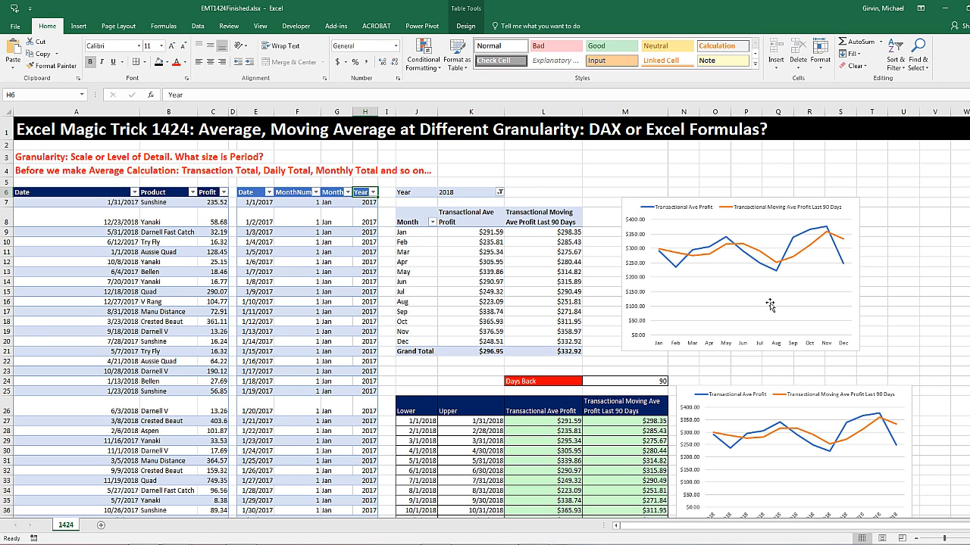
Examine the finished workbook's transactional and daily average profit PivotTables, formula tables, charts and the DAX and Excel formula notes
left_click(540, 409)
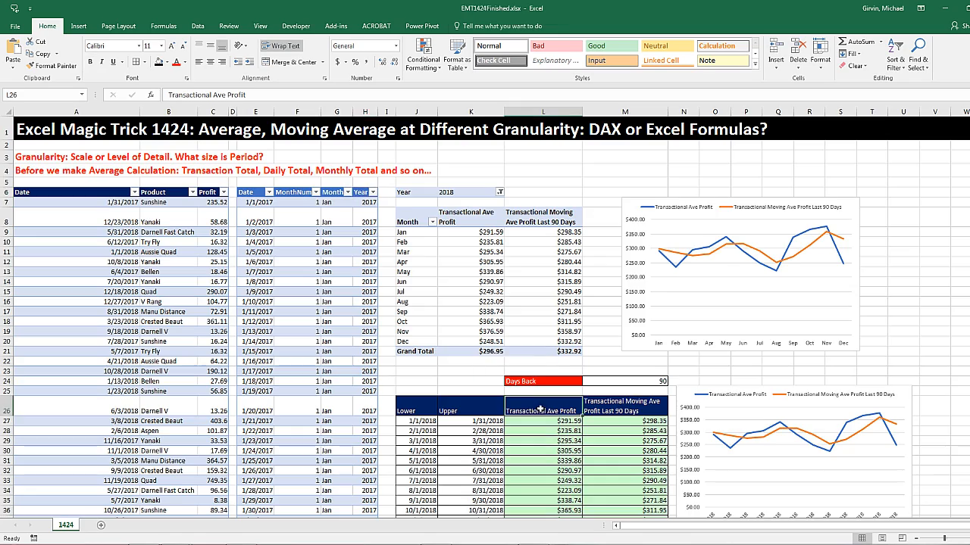
scroll(540, 409, "down", 4)
scroll(542, 356, "down", 4)
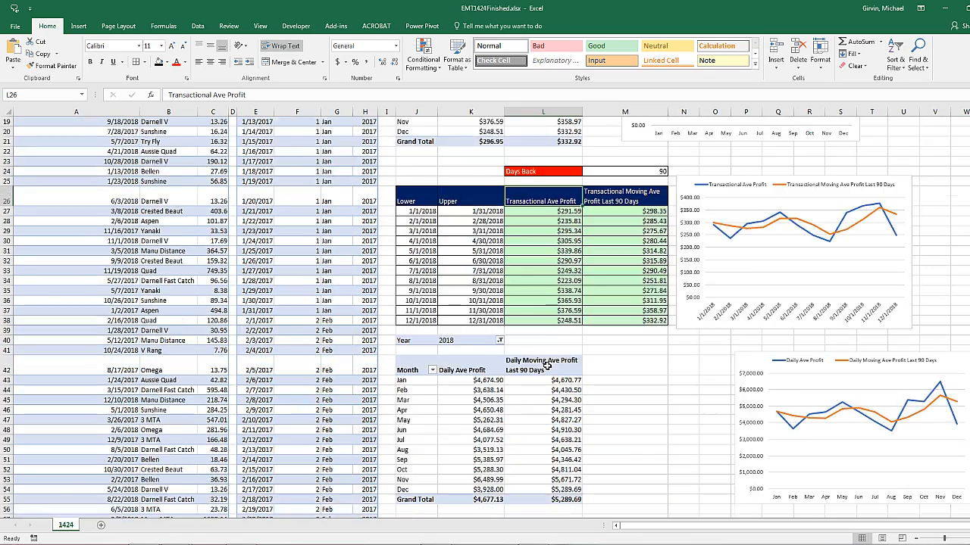
scroll(546, 365, "down", 3)
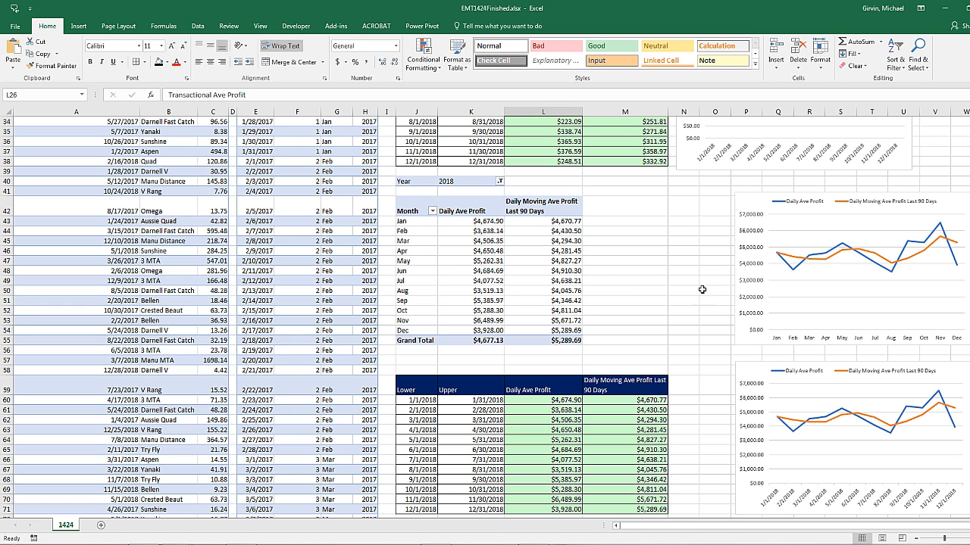
scroll(693, 414, "up", 11)
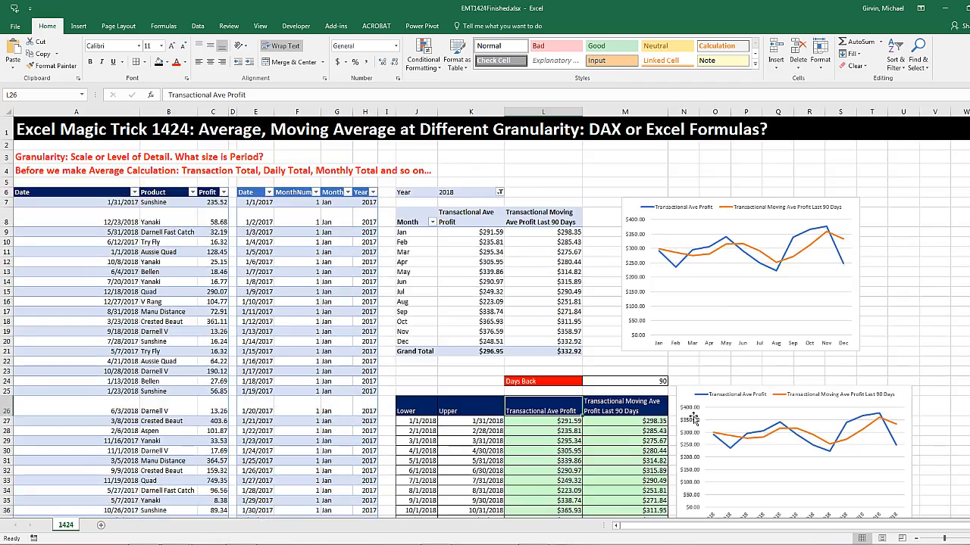
scroll(692, 414, "down", 19)
scroll(597, 412, "down", 4)
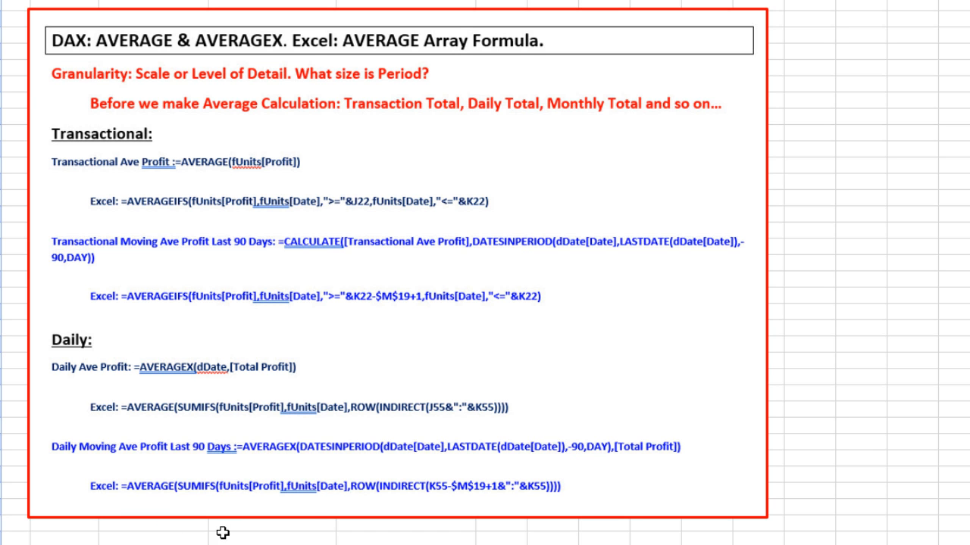
scroll(225, 522, "up", 15)
scroll(225, 520, "up", 6)
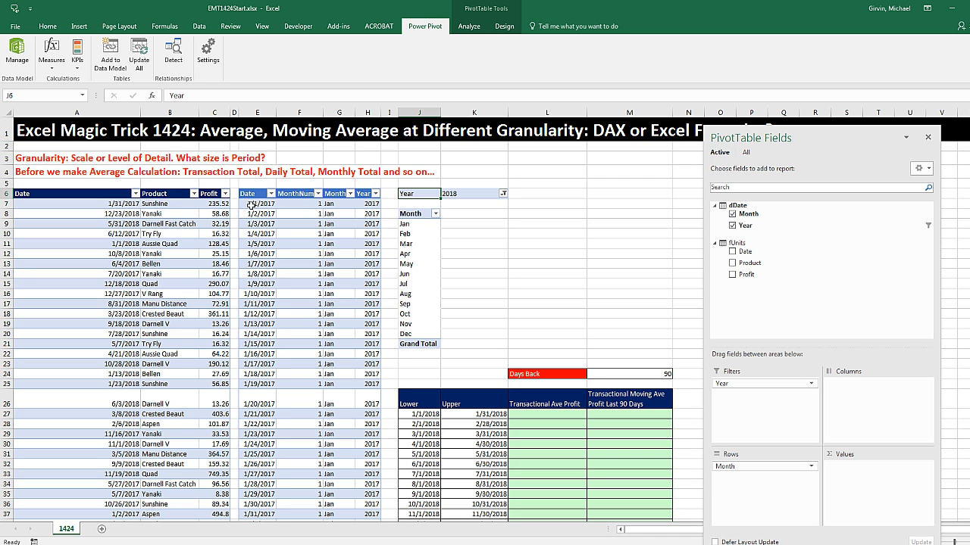
Open the Power Pivot data model, inspect the dDate table, and view the table relationship as a diagram
left_click(17, 61)
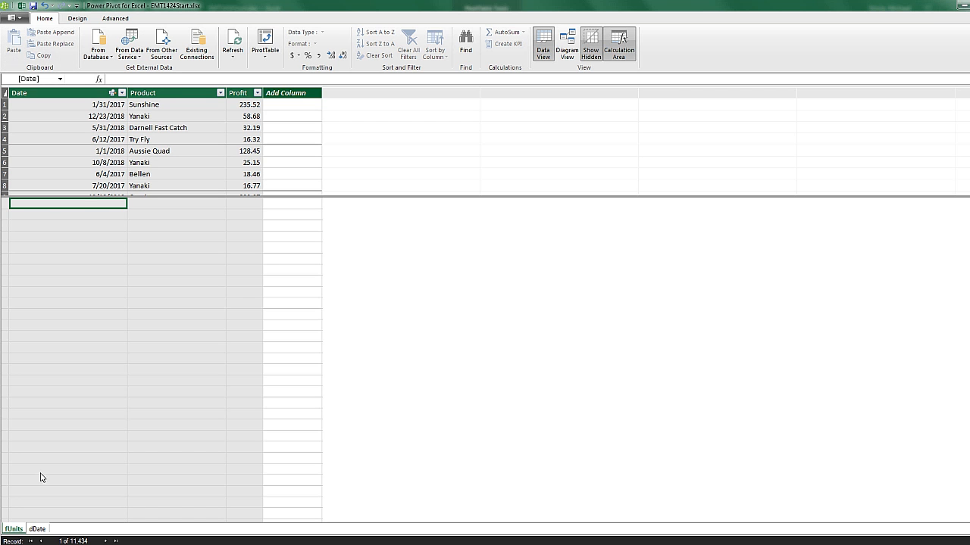
left_click(40, 529)
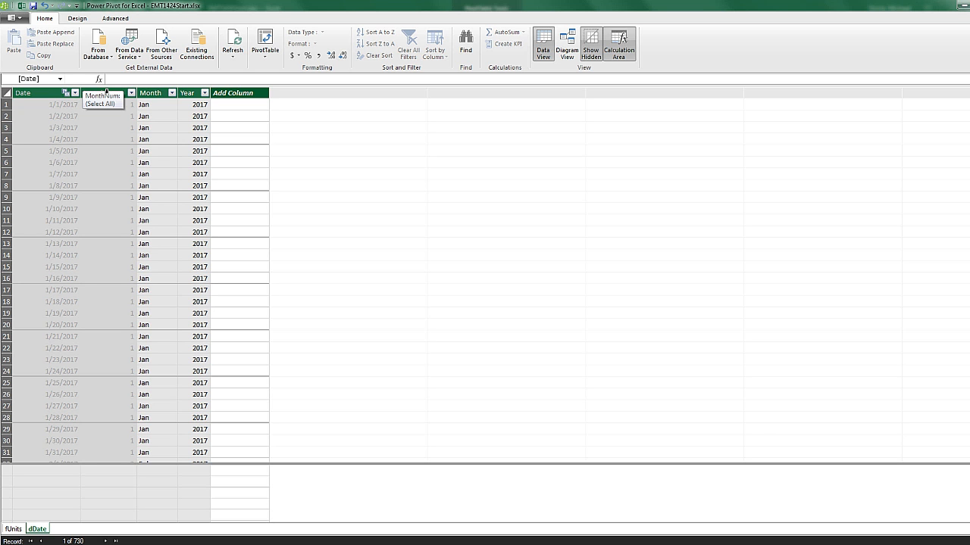
left_click(568, 53)
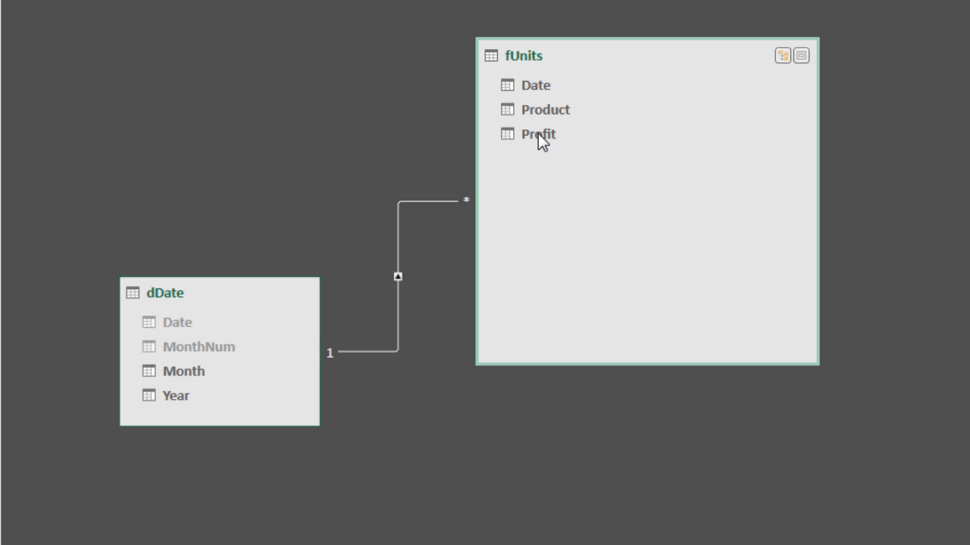
Hide the Date, Product and Profit fields of the fUnits table from client tools
left_click(542, 85)
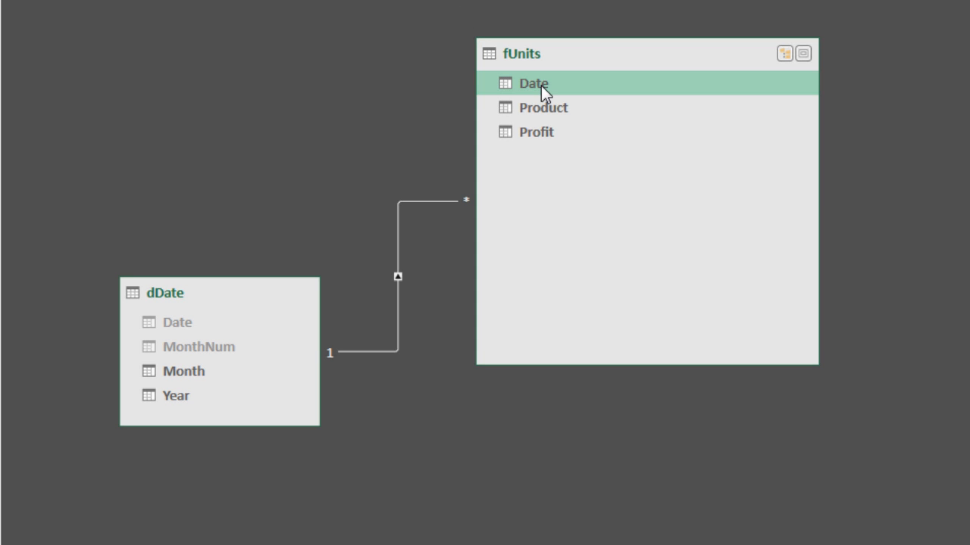
left_click(546, 131, "shift")
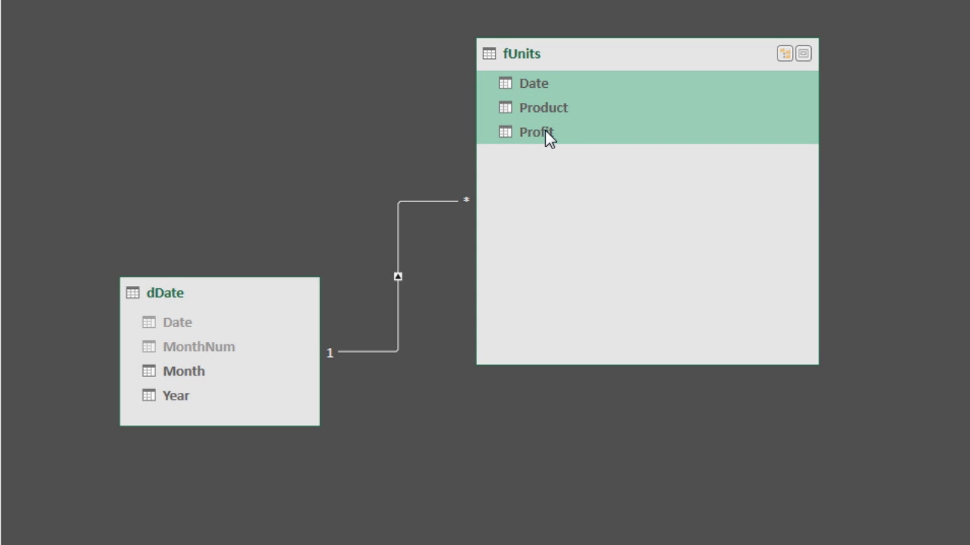
right_click(545, 131)
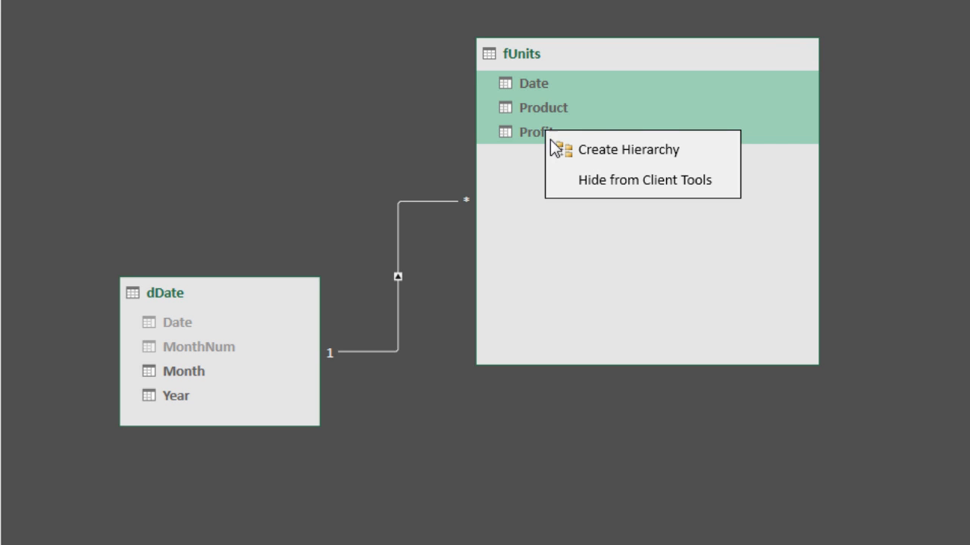
left_click(594, 180)
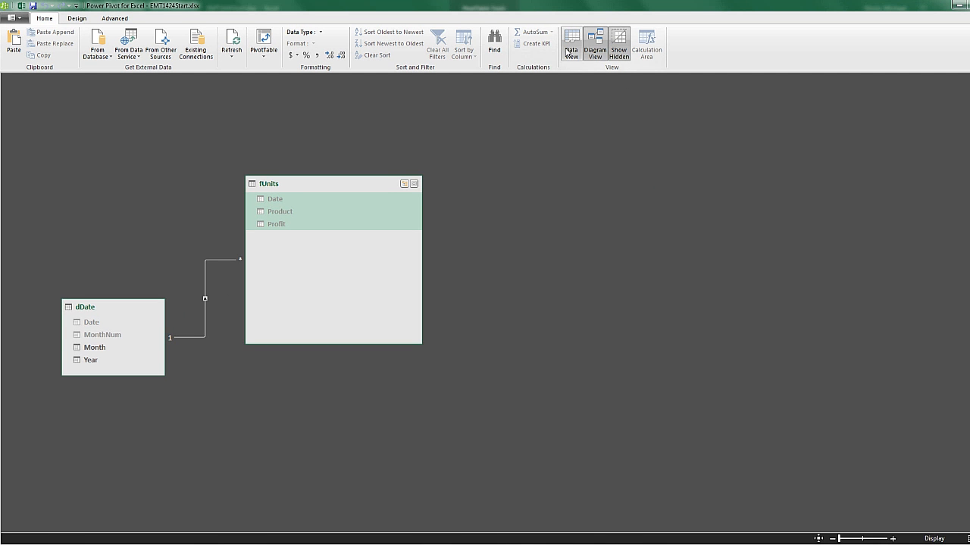
Return to the data view of the fUnits table and widen its Profit and Product columns
left_click(568, 51)
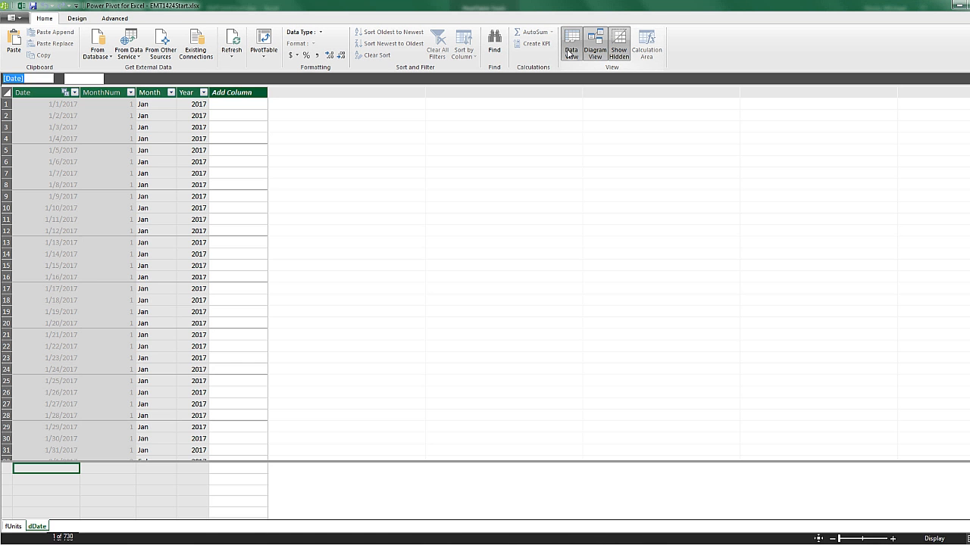
left_click(14, 526)
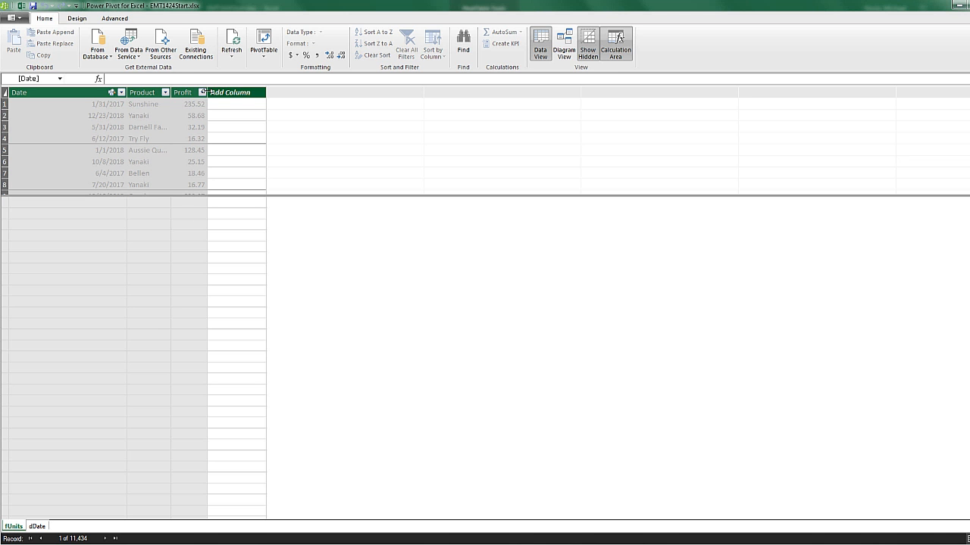
left_click_drag(207, 92, 282, 92)
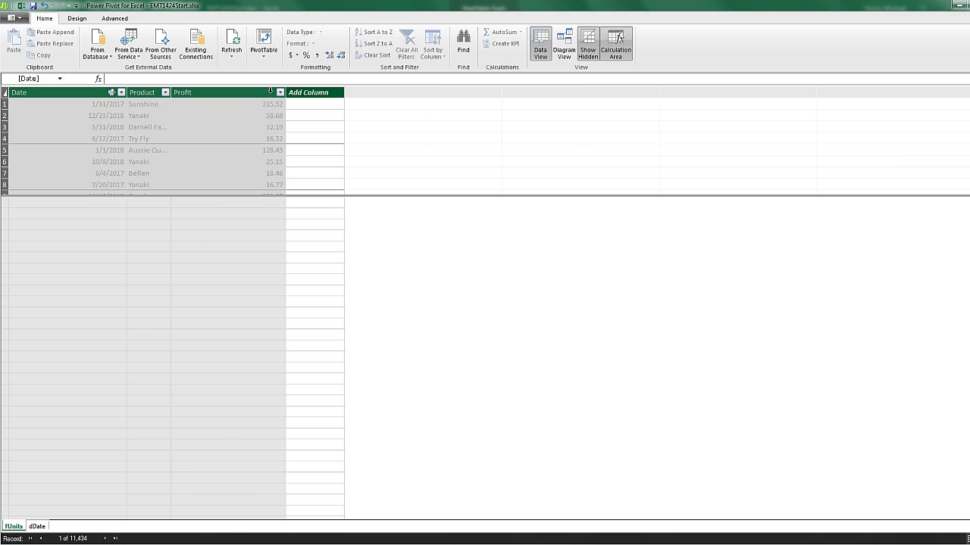
left_click_drag(167, 92, 214, 93)
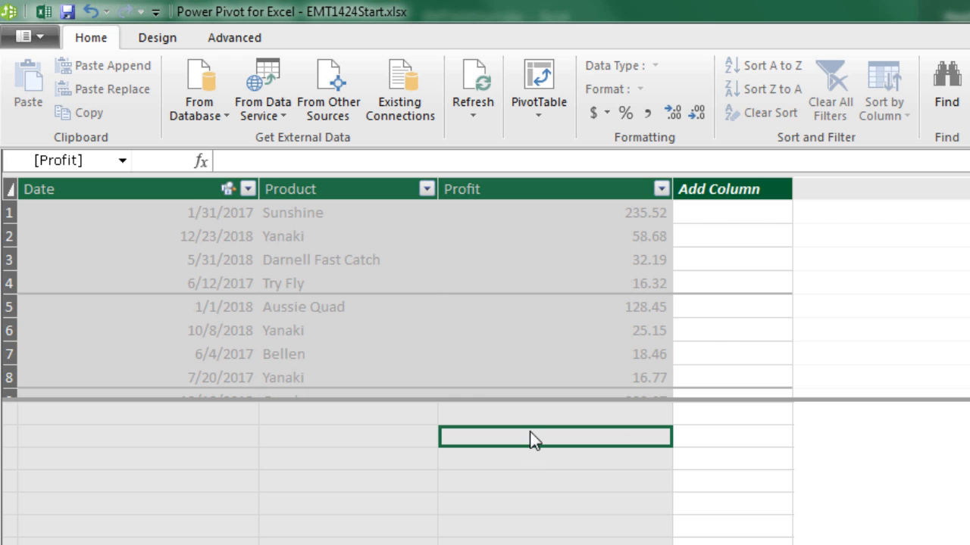
Add the measure Total Profit:=SUM(fUnits[Profit]) in the calculation area below Profit and format it as $ English (United States) currency
left_click(332, 162)
type("Total Profit:=sum")
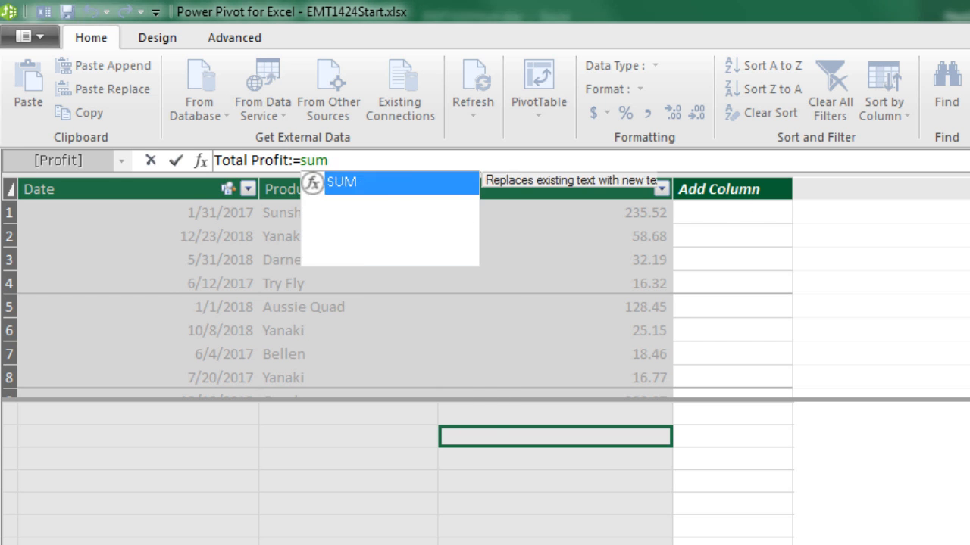
type("(f")
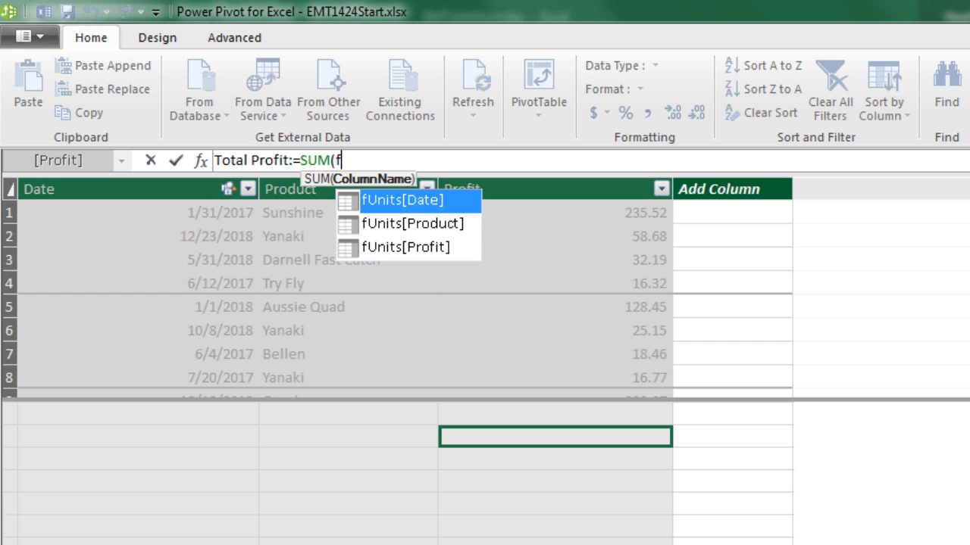
key("Down")
key("Down")
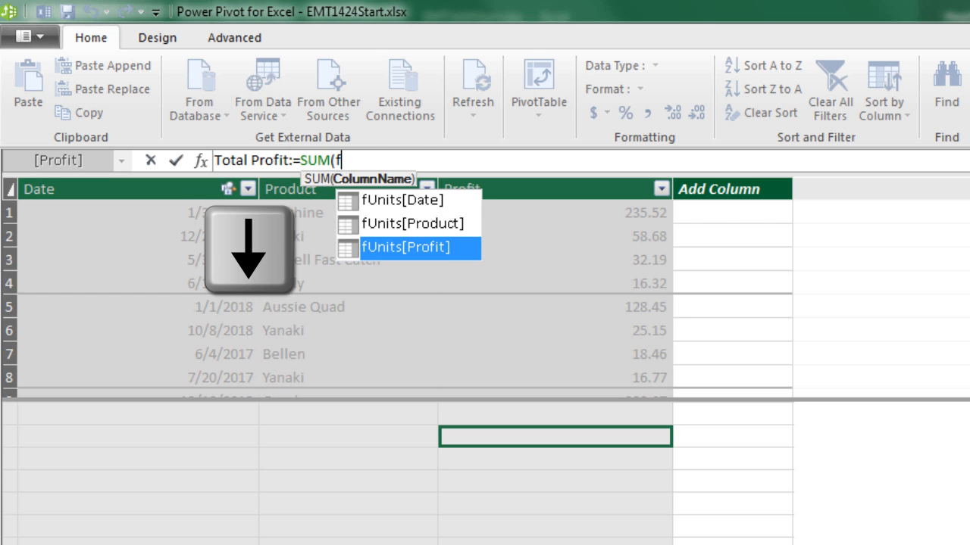
key("Tab")
type(")")
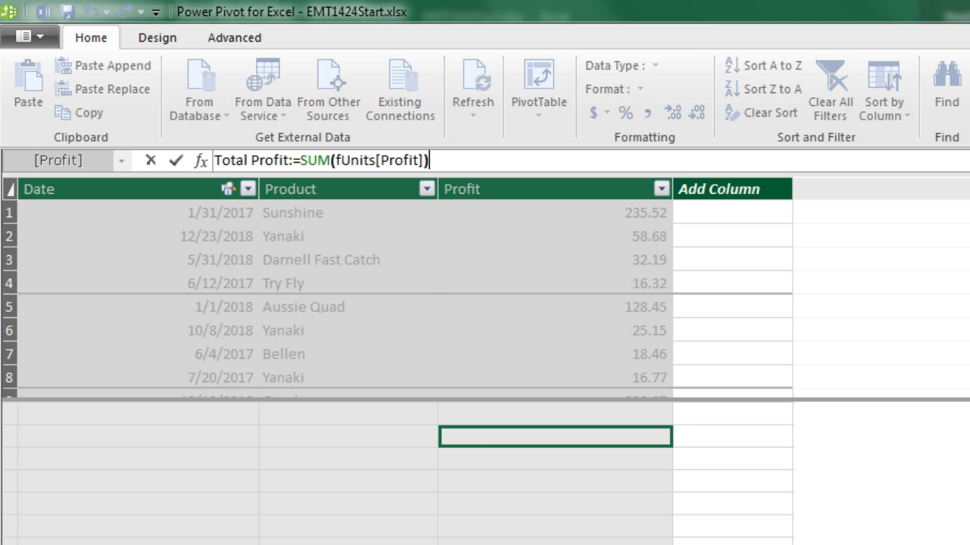
key("Return")
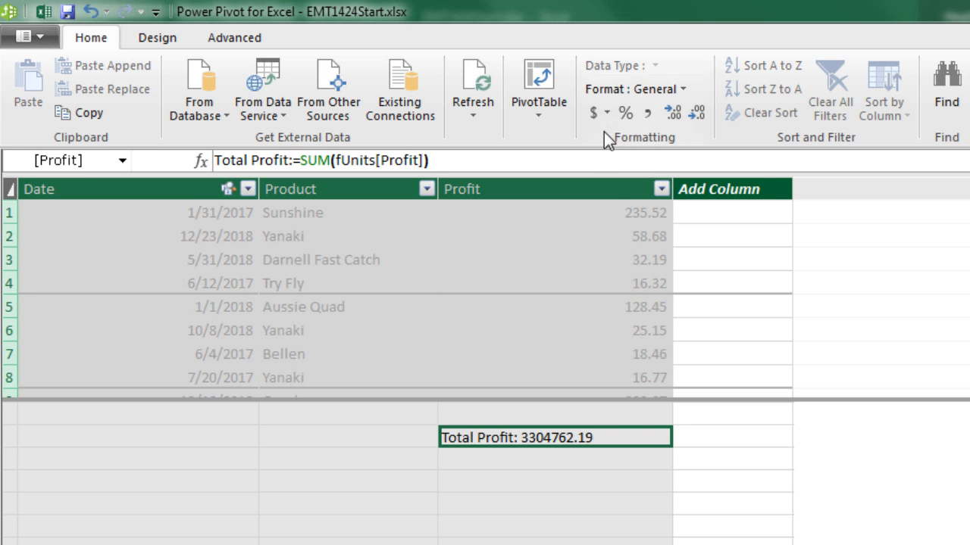
left_click(606, 106)
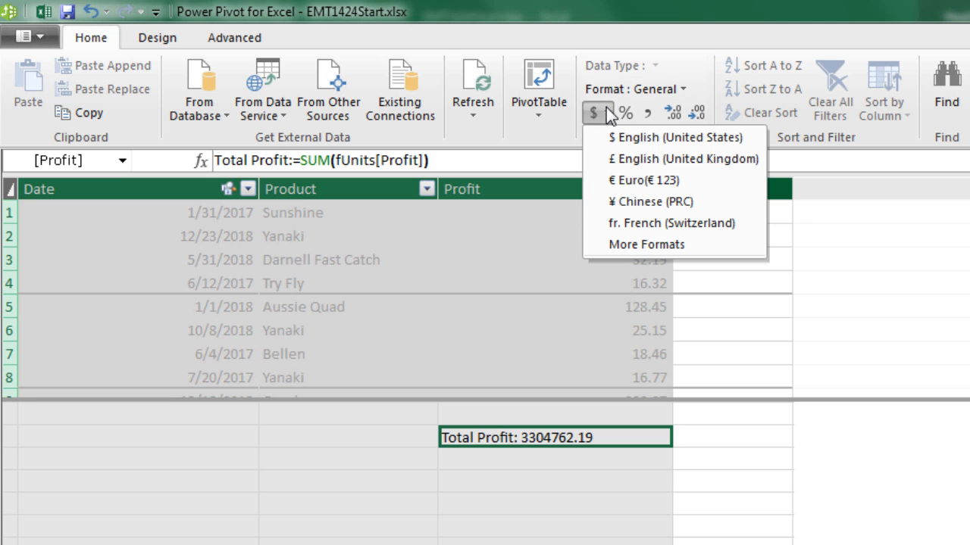
left_click(632, 140)
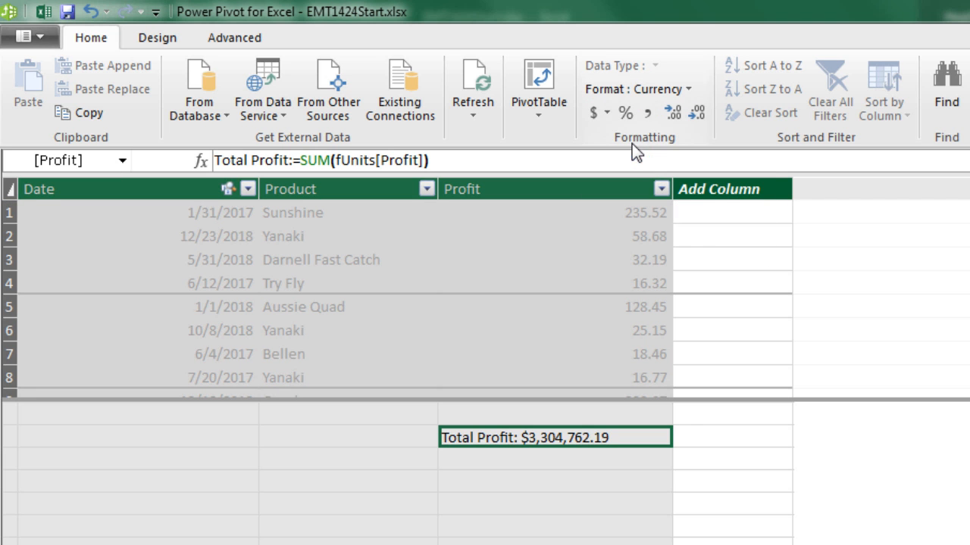
Add the measure Average:=AVERAGE(fUnits[Profit]) in the cell directly below the Total Profit measure
left_click(518, 463)
left_click(325, 160)
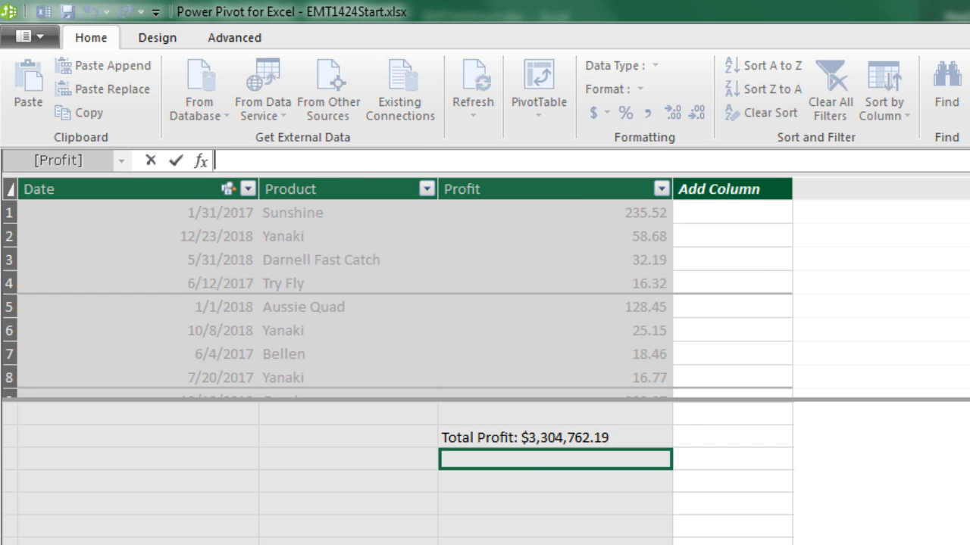
type("Average:")
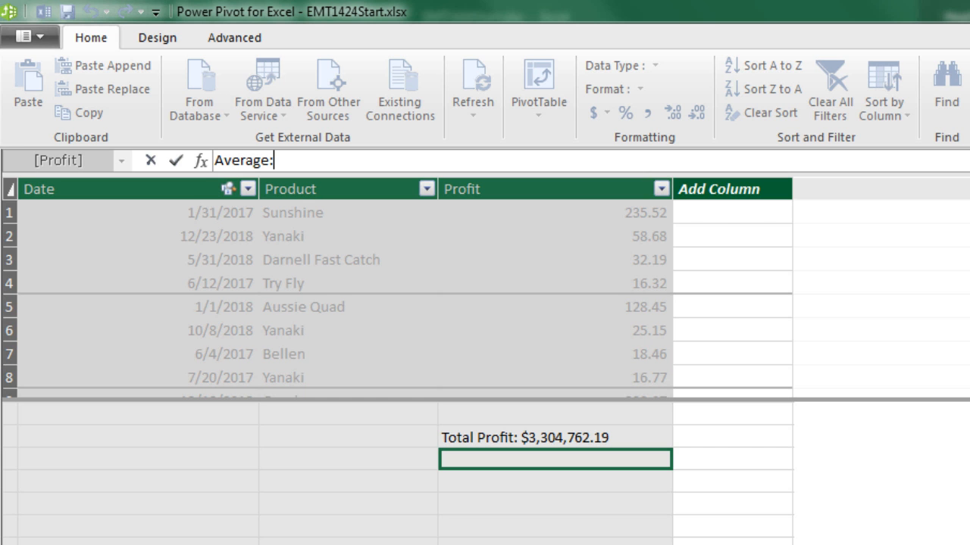
type("=aver")
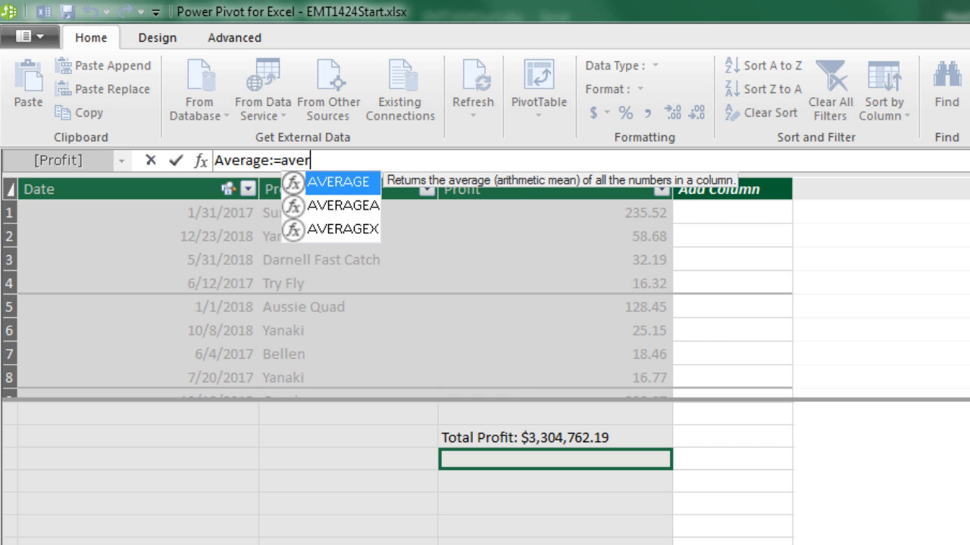
key("Tab")
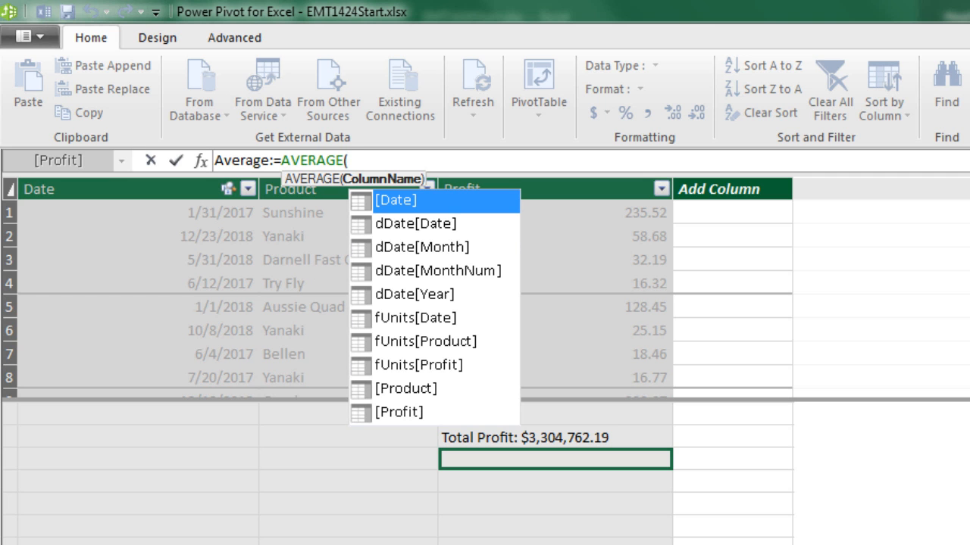
type("f")
key("Down")
key("Down")
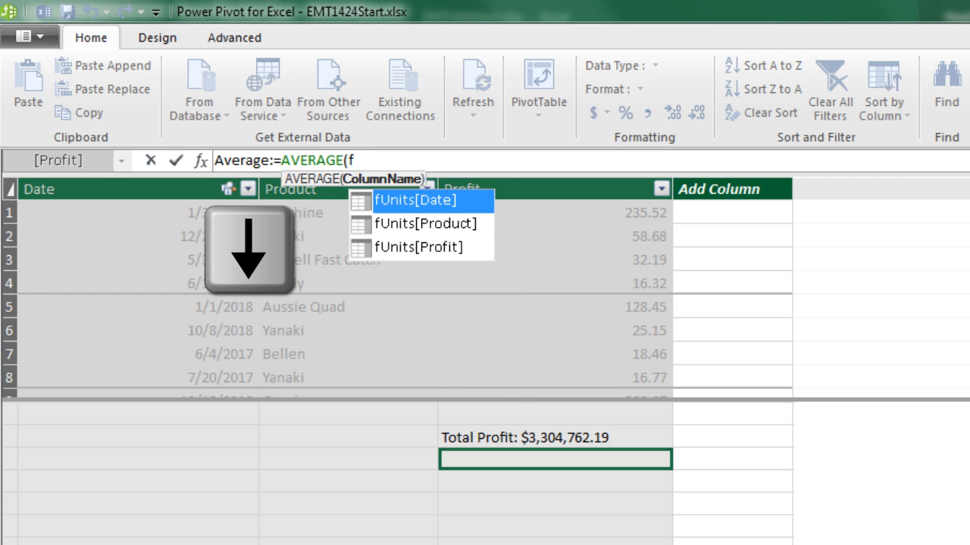
key("Tab")
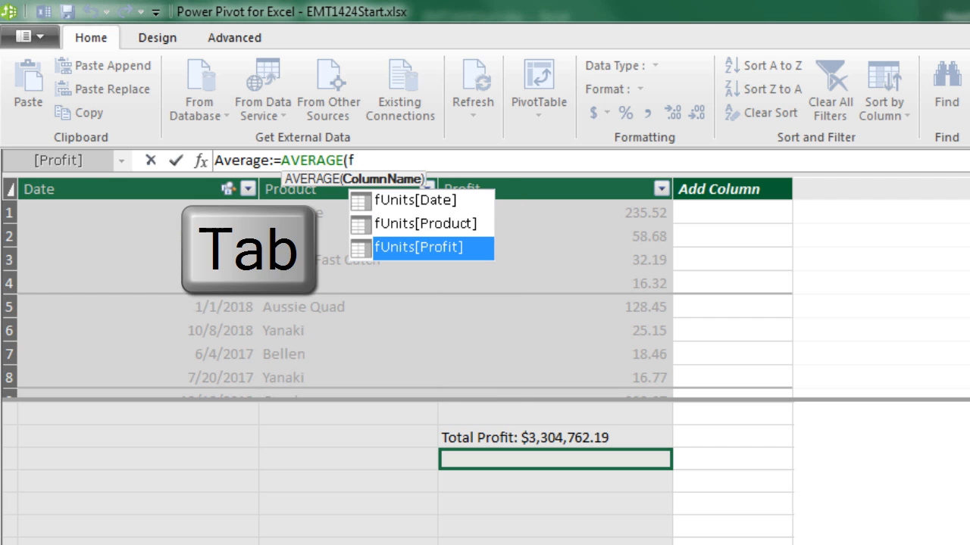
type(")")
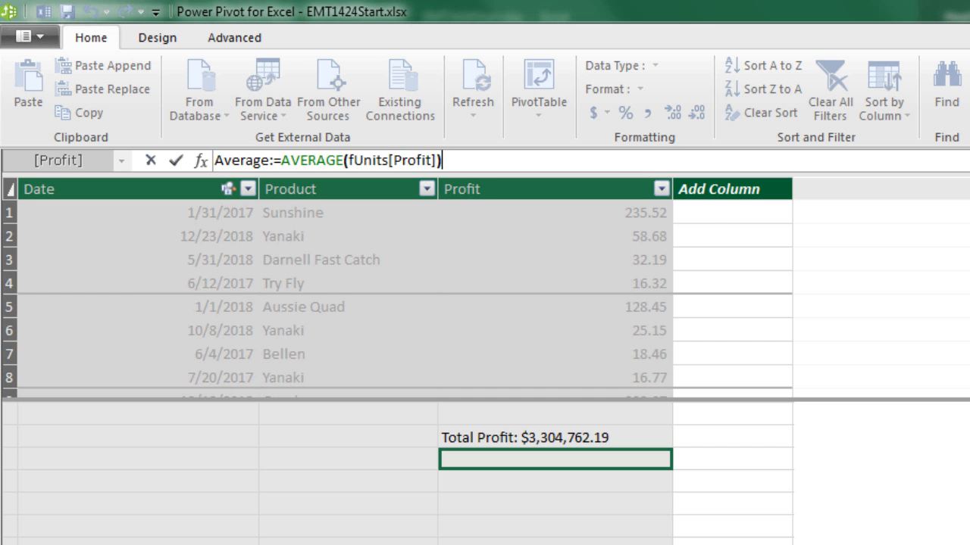
key("Return")
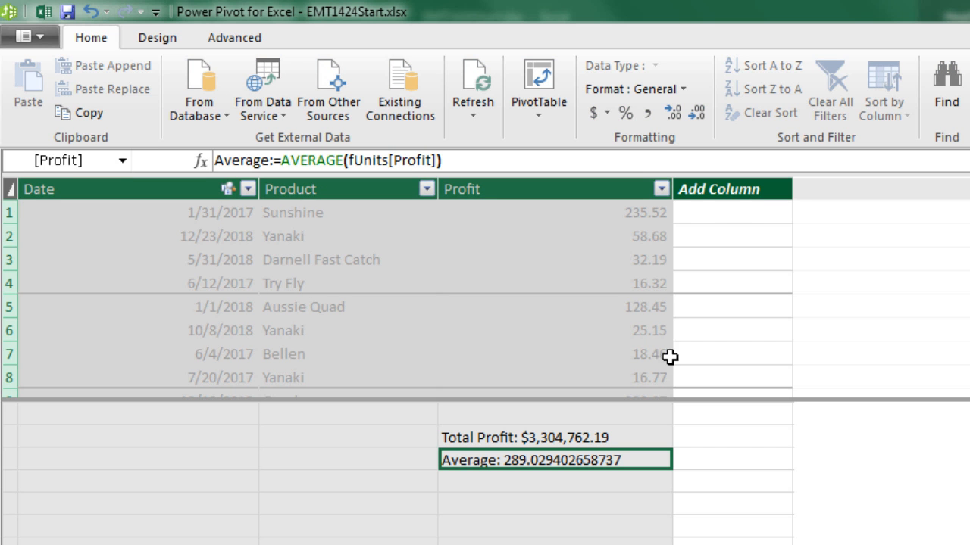
Format the Average measure as $ English (United States) currency and switch back to the Excel worksheet
left_click(607, 113)
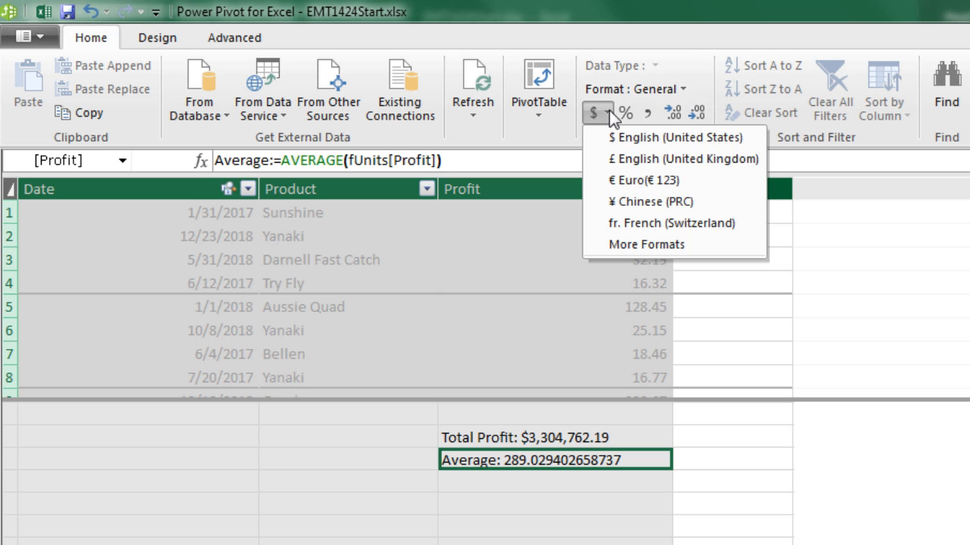
left_click(617, 138)
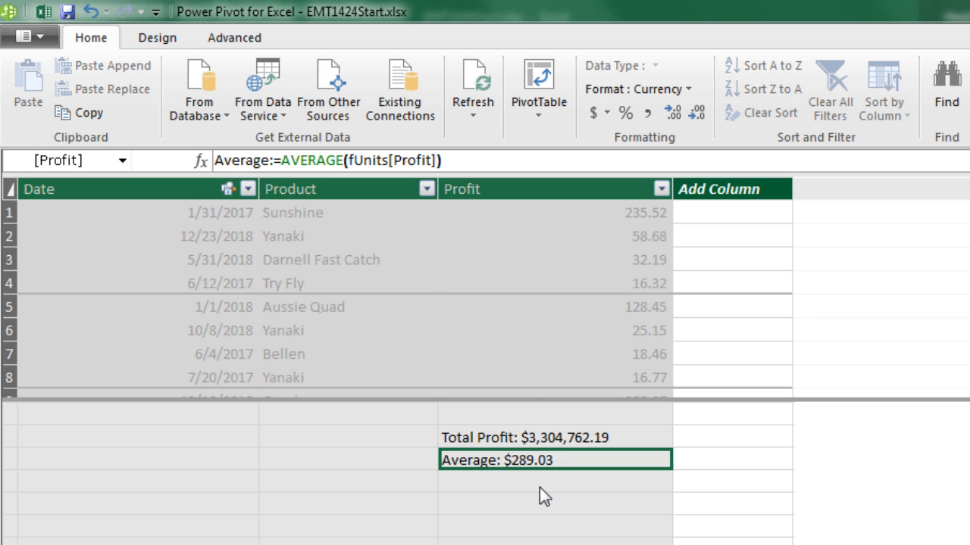
key("alt+Tab")
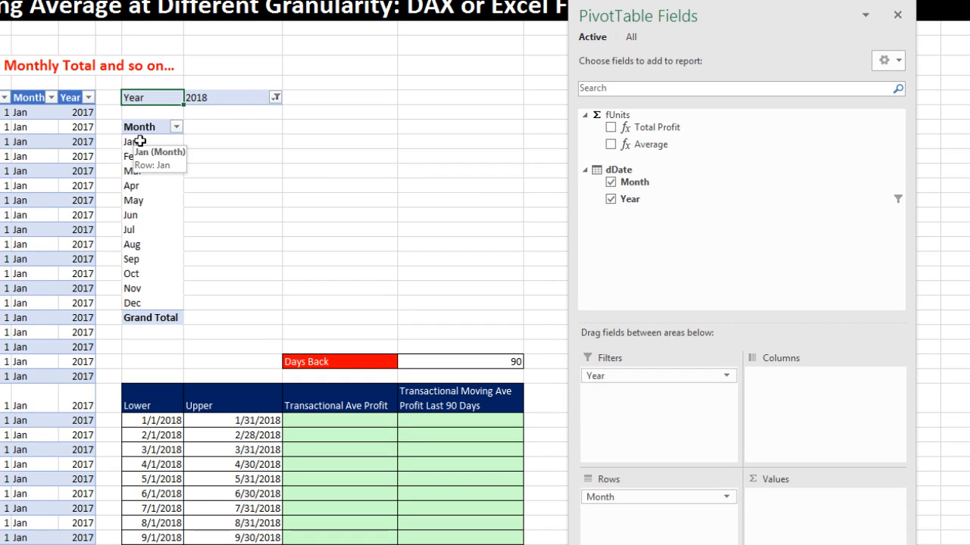
Rename the Average measure to Transactional Ave Profit and add it to the values of the monthly PivotTable
left_click(159, 142)
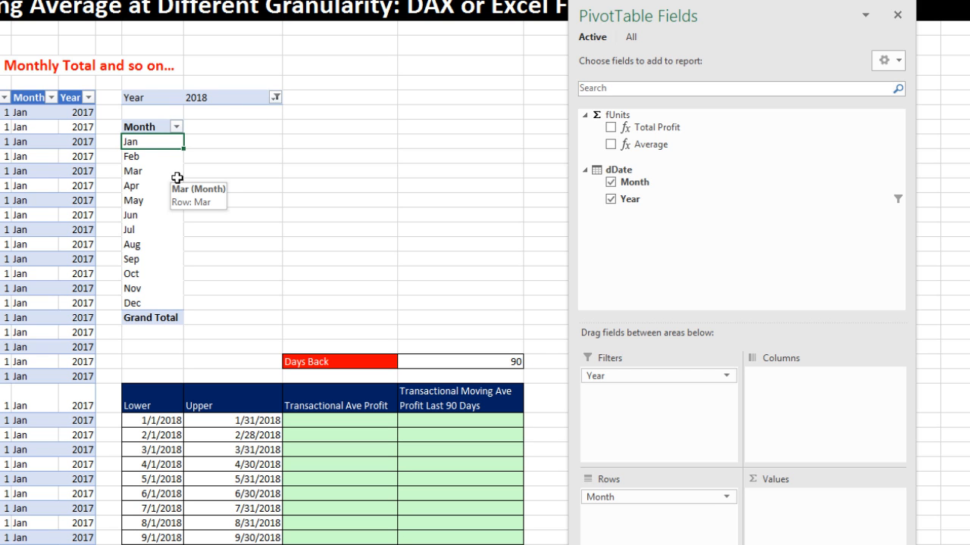
right_click(646, 148)
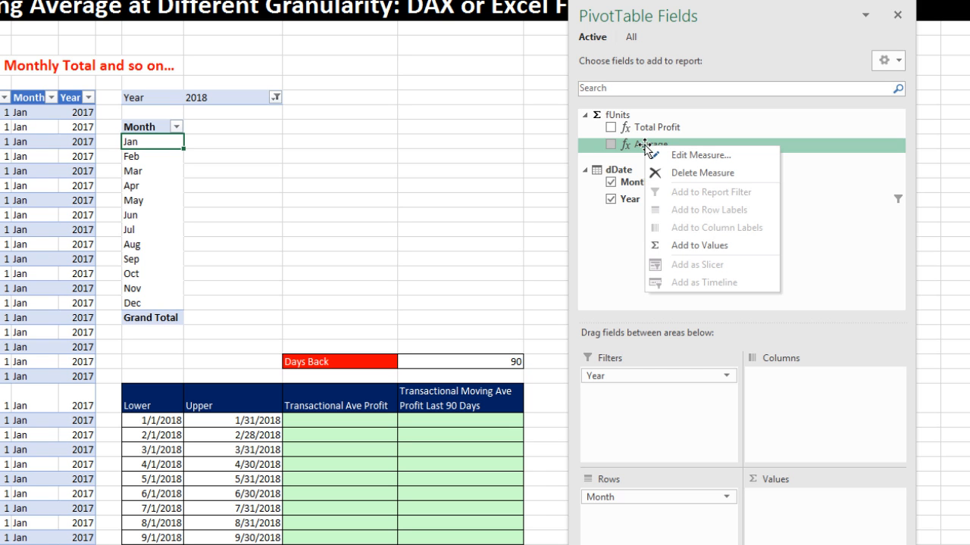
left_click(660, 154)
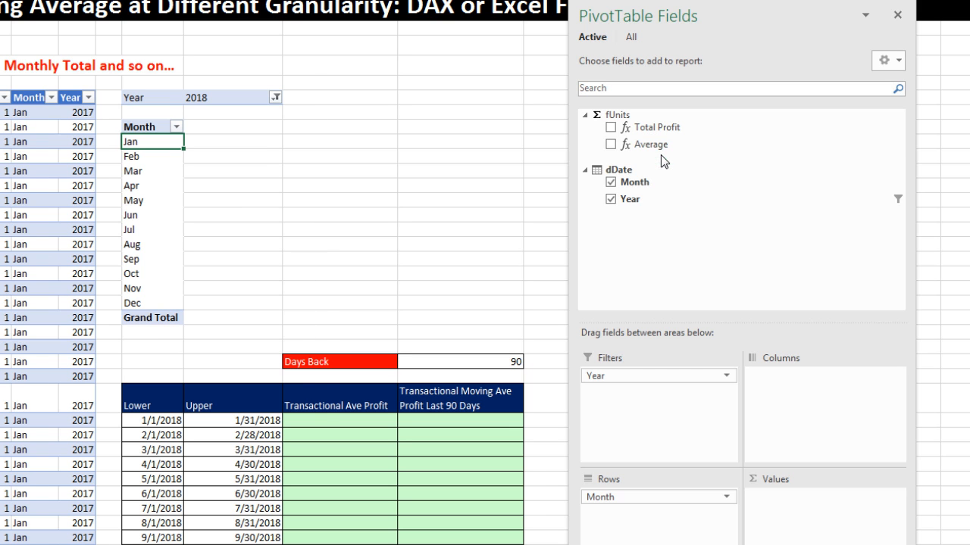
left_click_drag(183, 84, 345, 139)
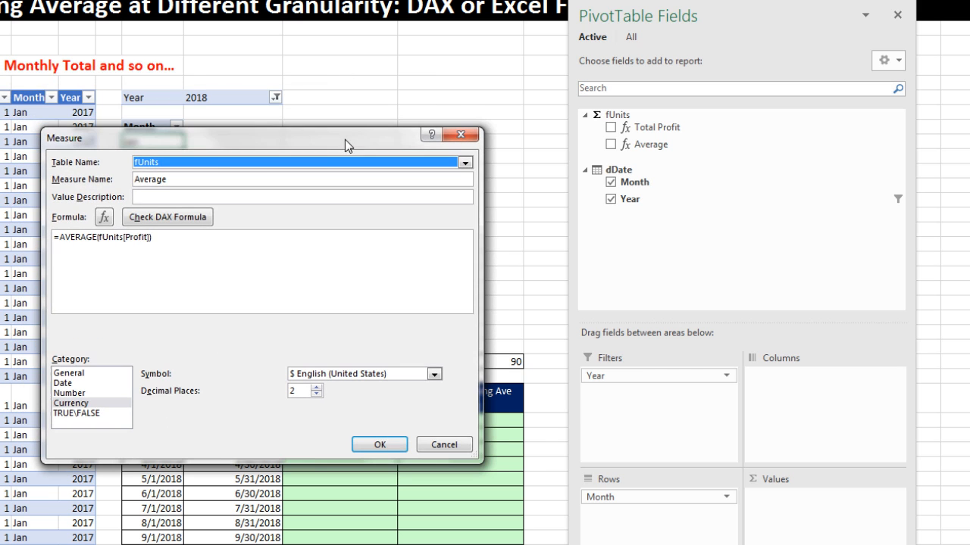
left_click(212, 180)
left_click(134, 180)
type("Transactio")
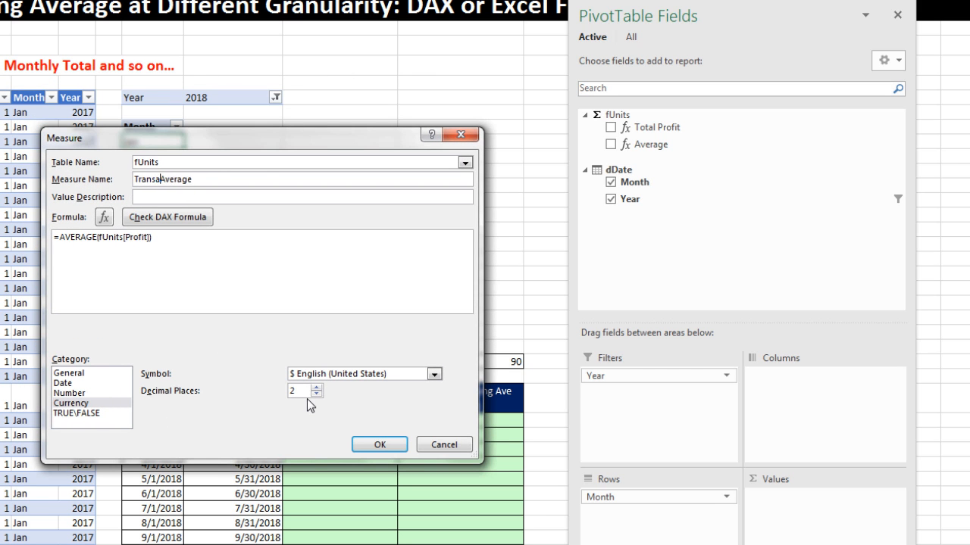
type("nal")
key("End")
key("BackSpace")
key("BackSpace")
key("BackSpace")
key("BackSpace")
type("Pro")
left_click(390, 447)
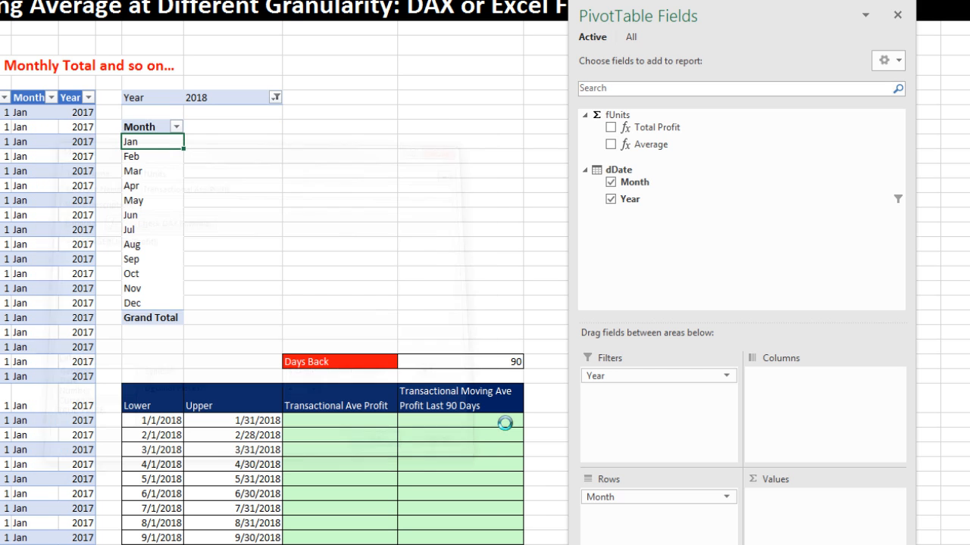
left_click_drag(660, 145, 798, 500)
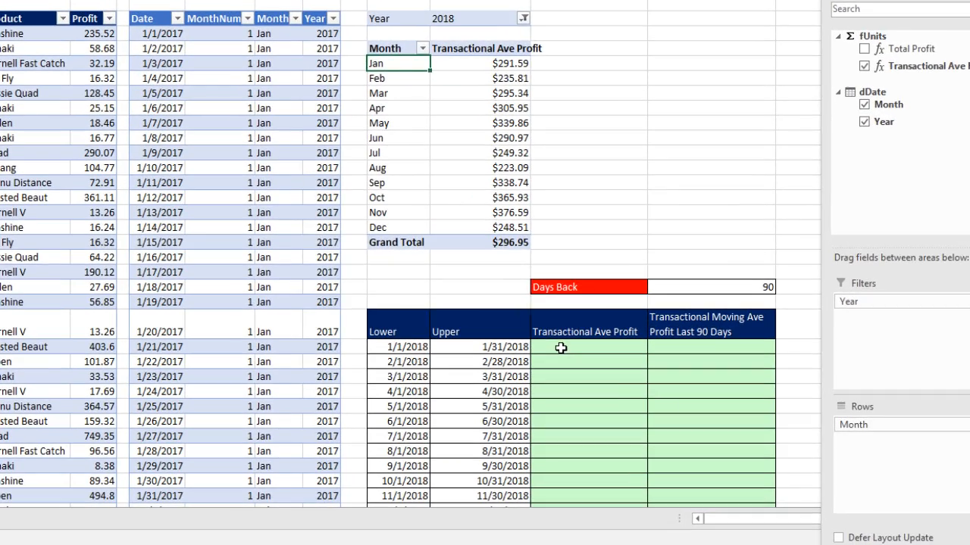
Start an AVERAGEIFS formula in the 1/1/2018 row of Transactional Ave Profit with fUnits[Profit] as the average range
left_click(458, 389)
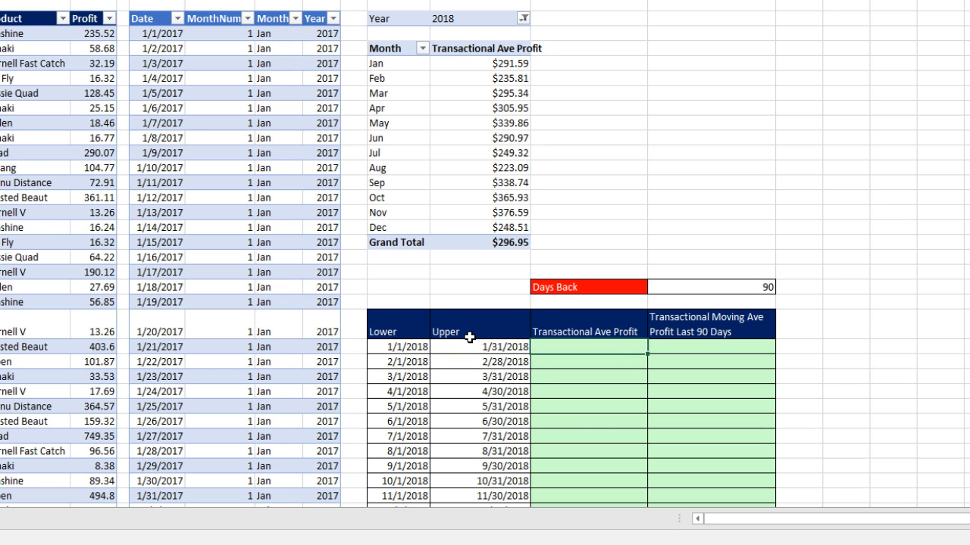
type("=aver")
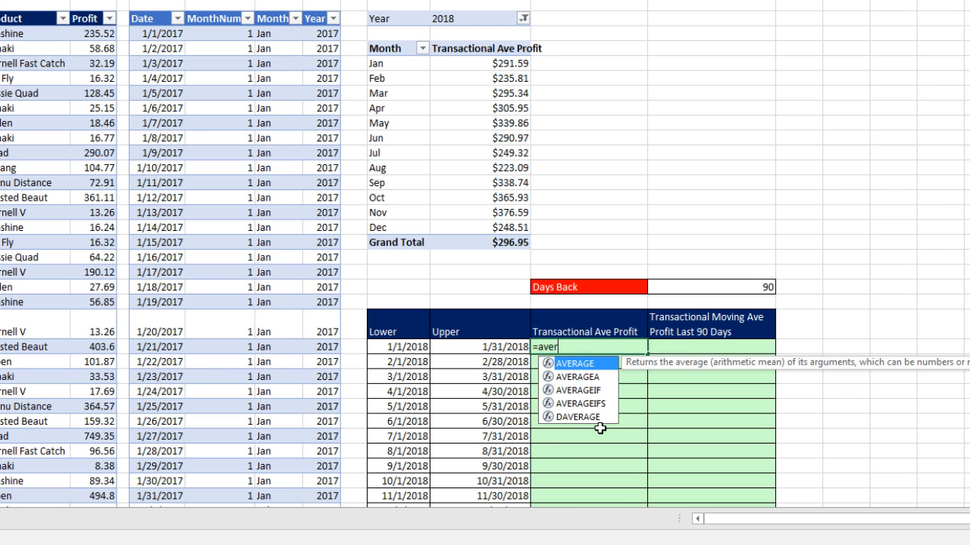
key("Down")
key("Down")
key("Down")
key("Tab")
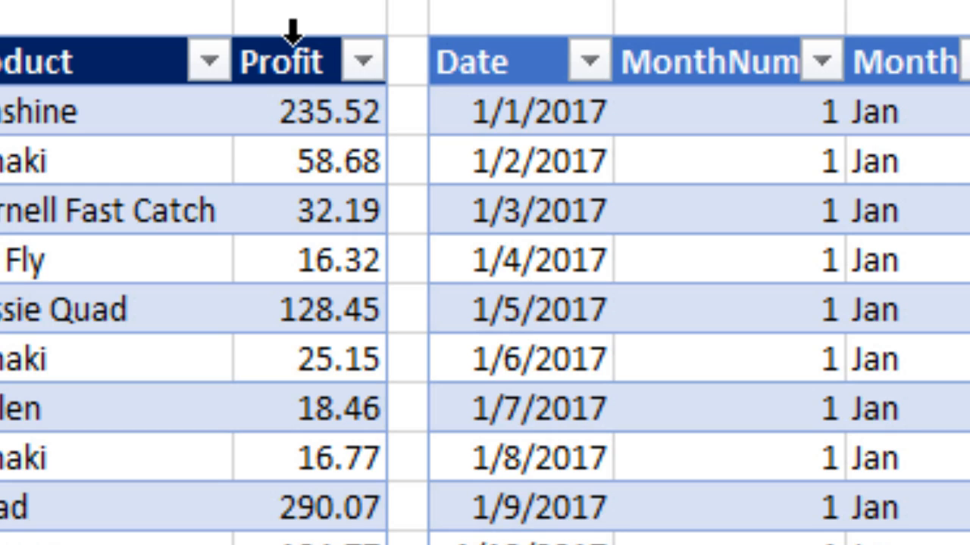
left_click(293, 32)
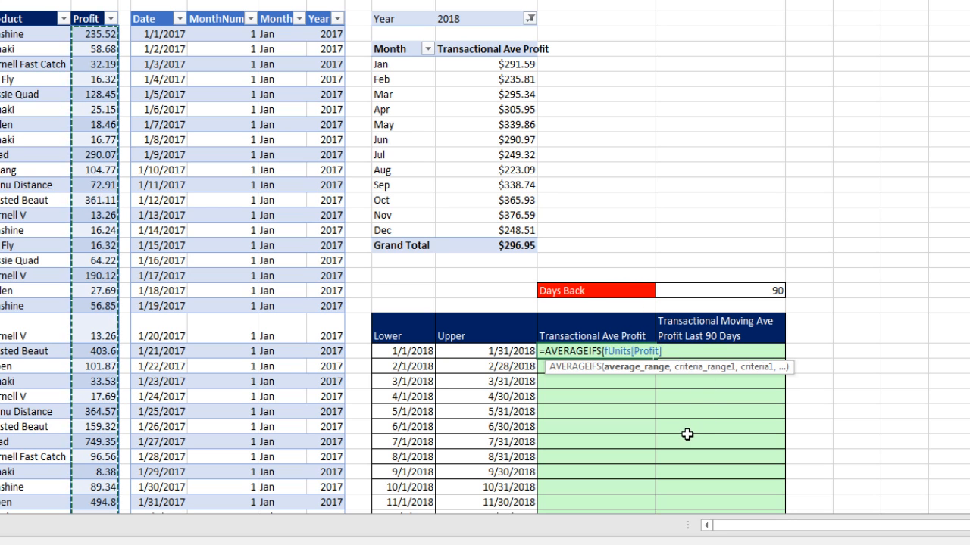
type(",")
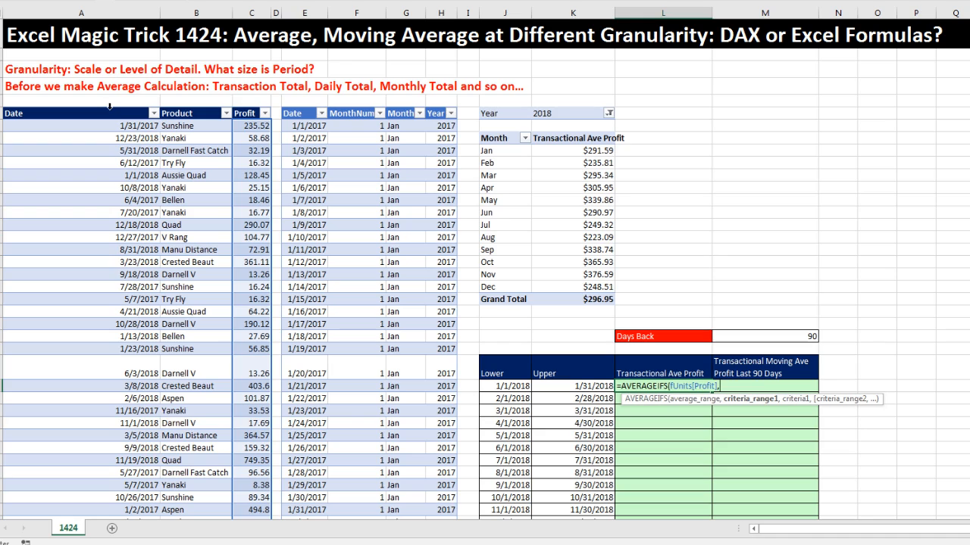
Add the lower date criterion to the AVERAGEIFS formula: fUnits[Date] with ">="&J27
left_click(110, 106)
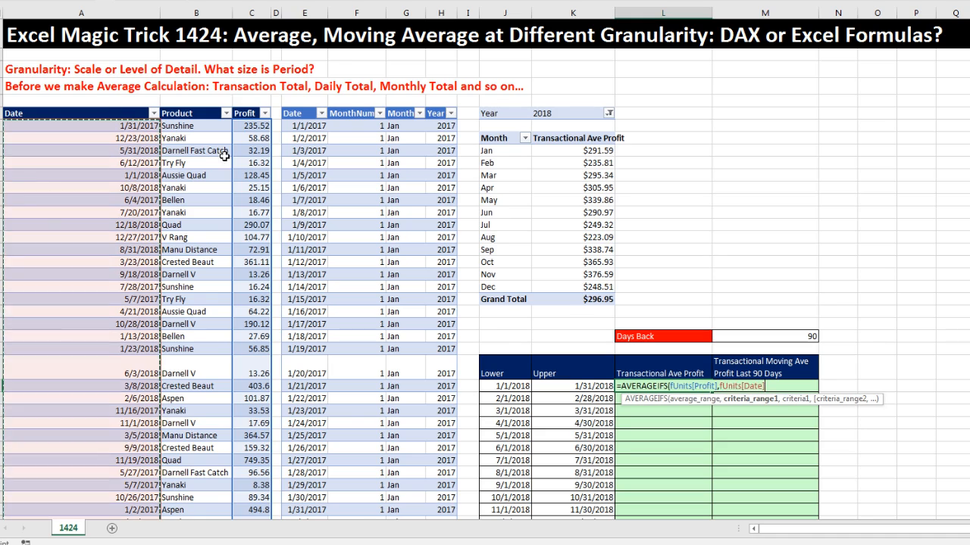
type(",")
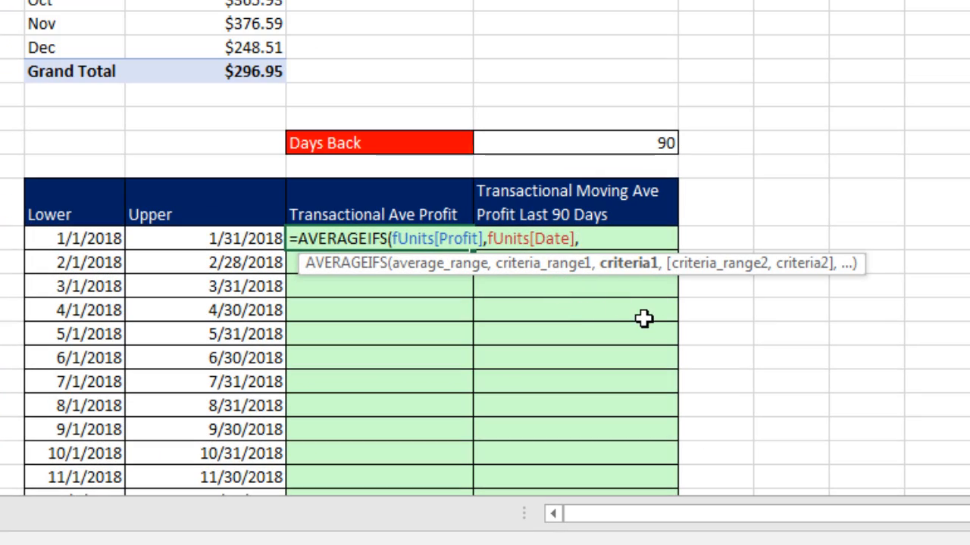
type("\">=")
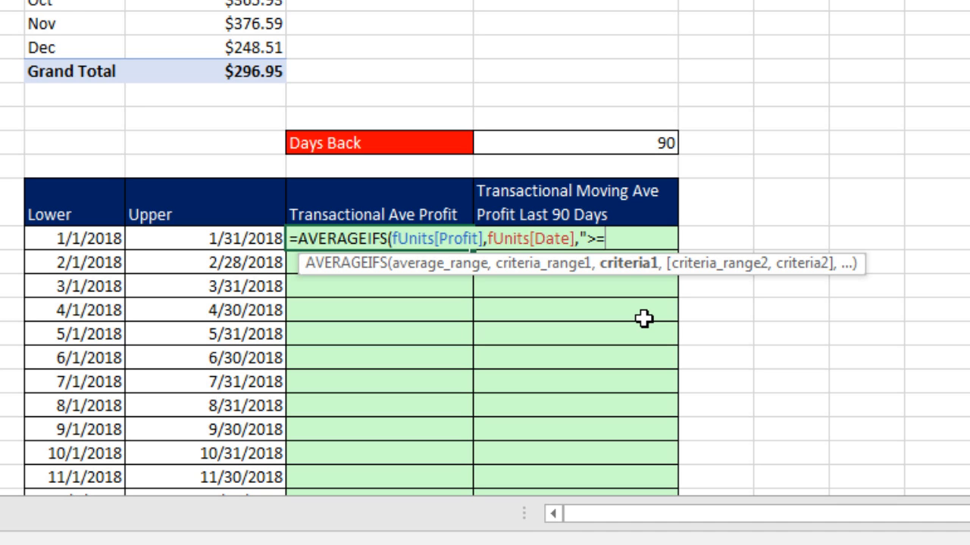
type("\"&")
key("Left")
key("Left")
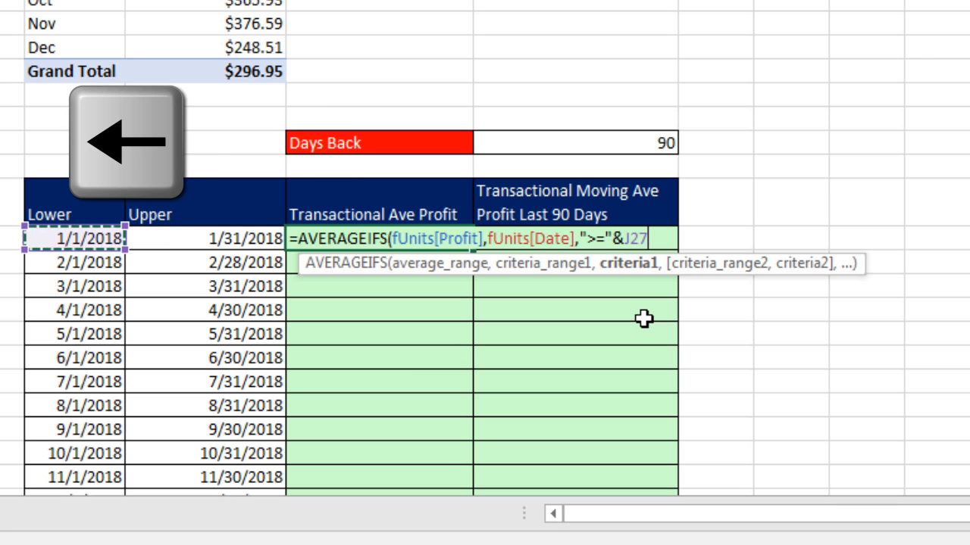
type(",")
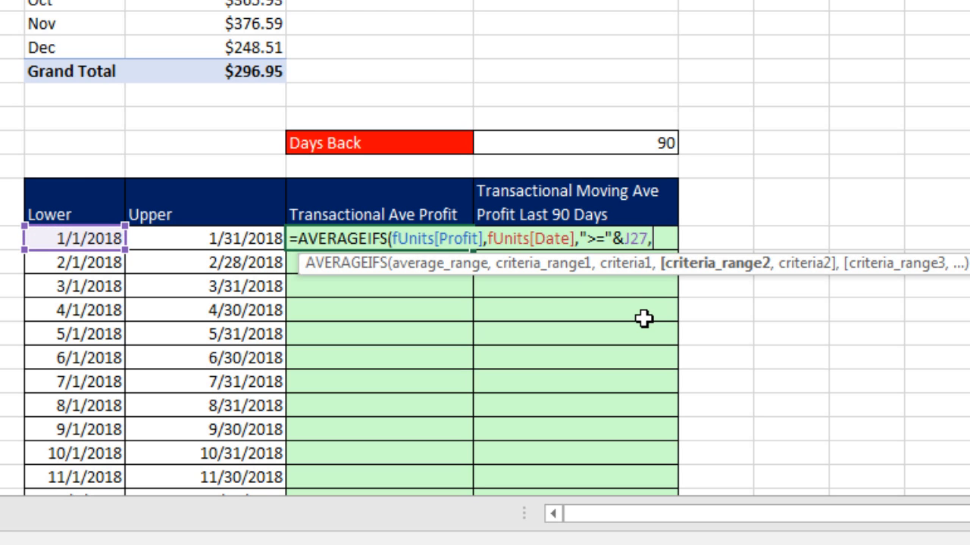
Reuse fUnits[Date] as the second criteria range with "<="&K27, then close and enter the AVERAGEIFS formula, keeping the cell selected
left_click(561, 272)
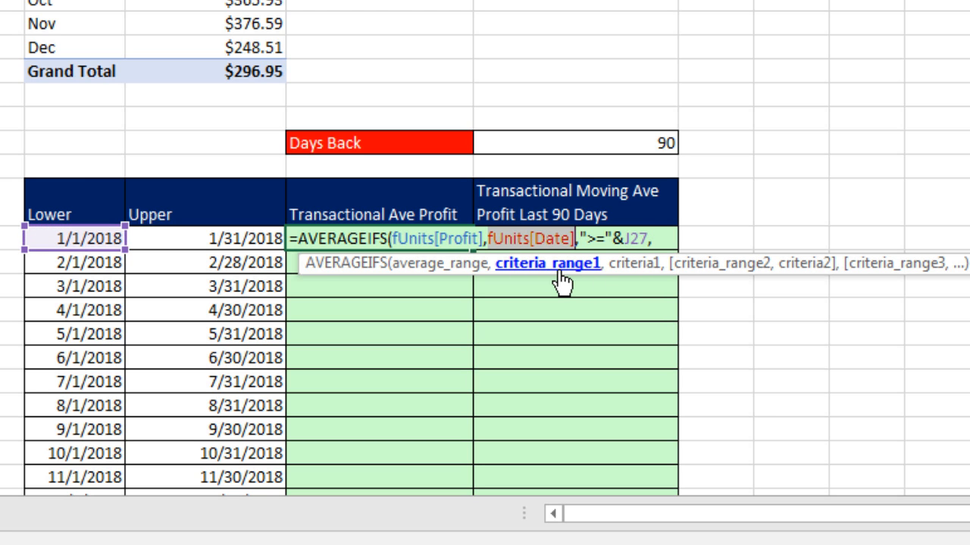
key("ctrl+c")
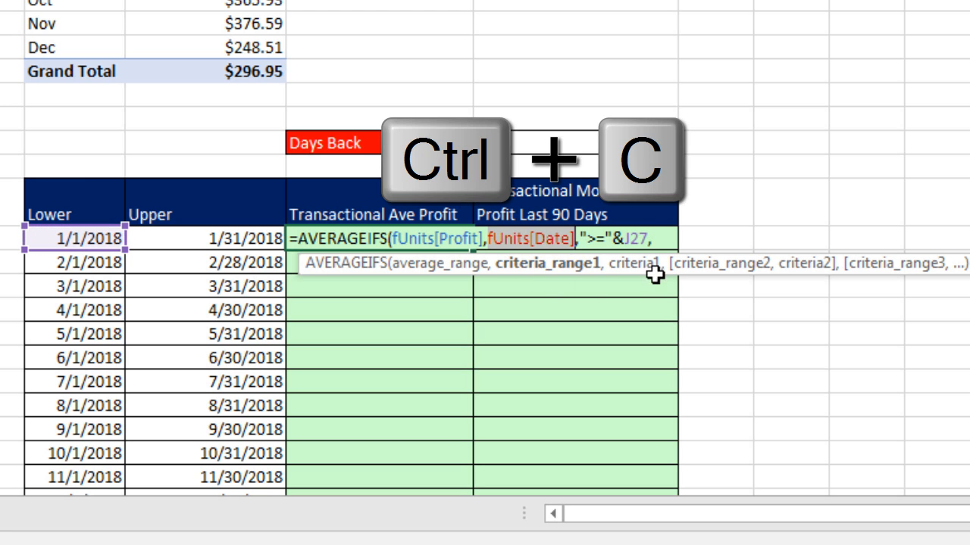
left_click(701, 270)
key("ctrl+v")
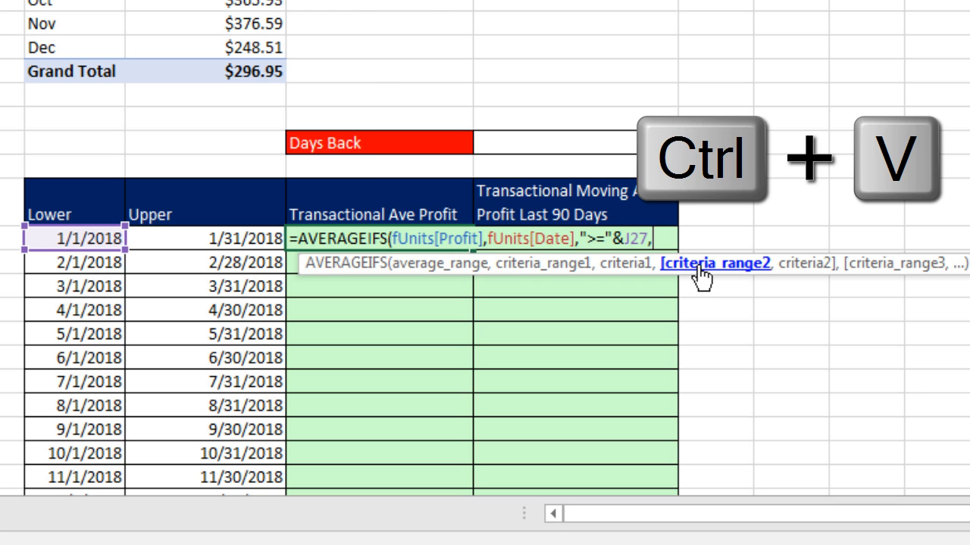
type(",")
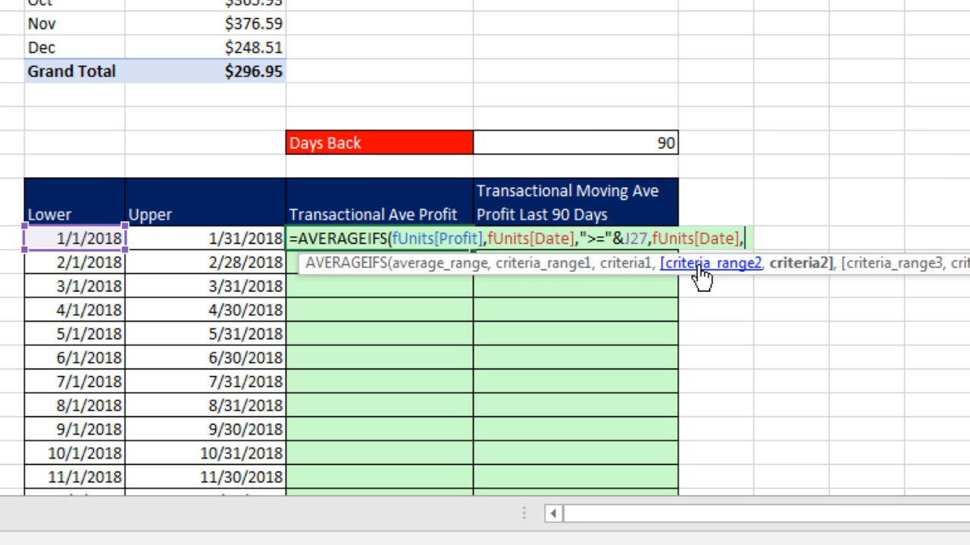
type("\"<=\"")
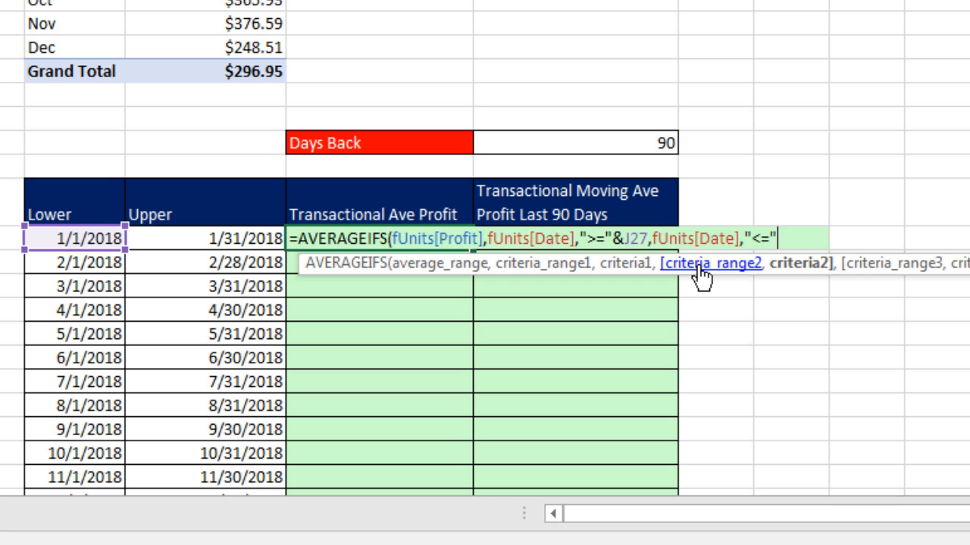
type("&")
key("Left")
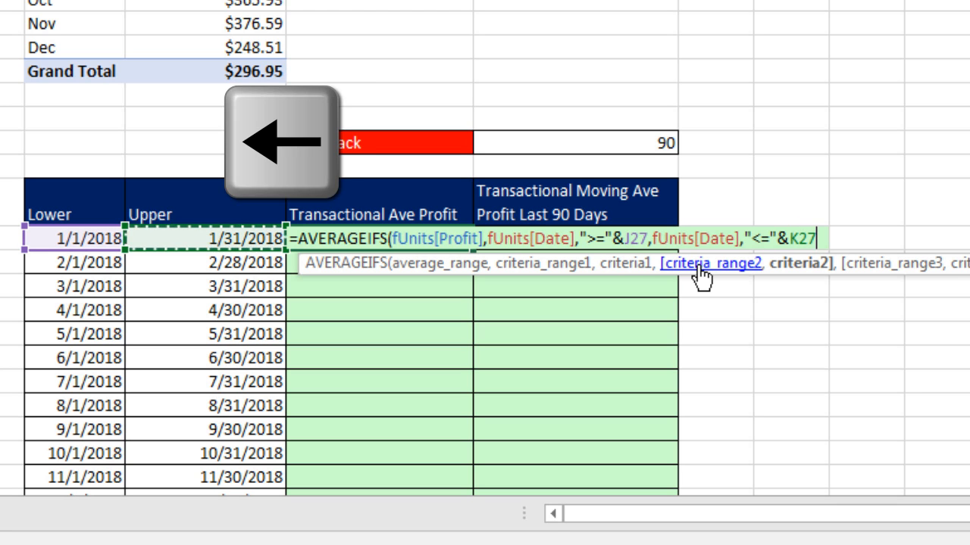
type(")")
key("ctrl+Return")
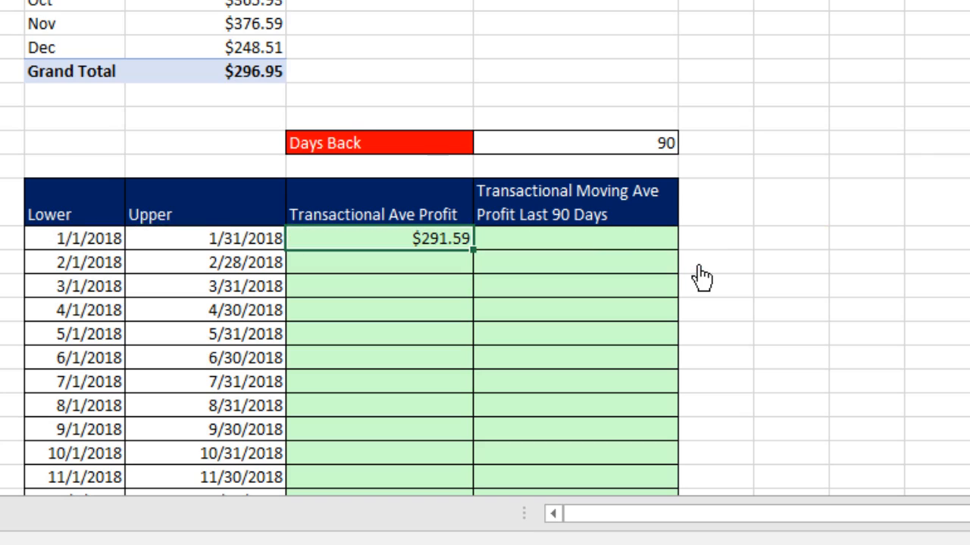
Fill the AVERAGEIFS formula down to the 12/1/2018 row and check the cell references in the last cell
scroll(757, 235, "down", 2)
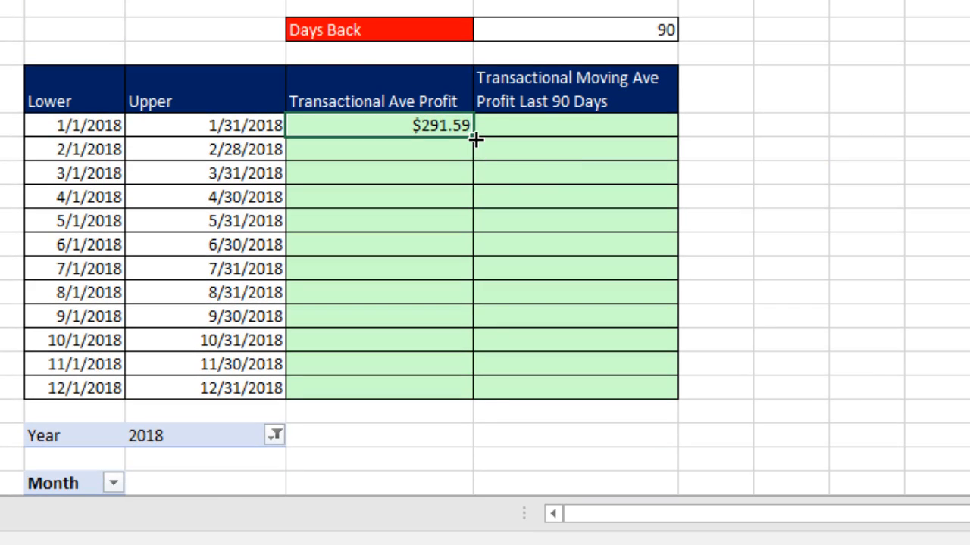
double_click(475, 138)
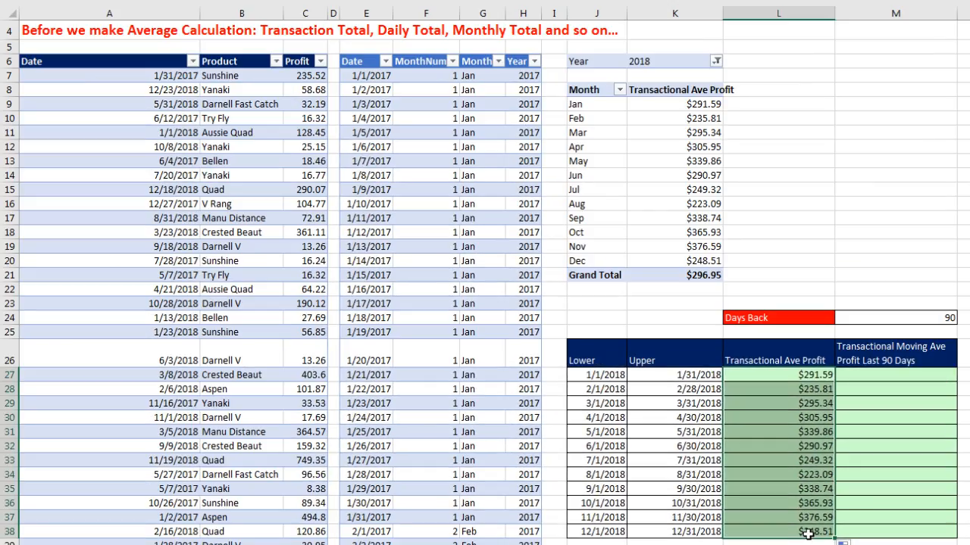
left_click(809, 534)
key("F2")
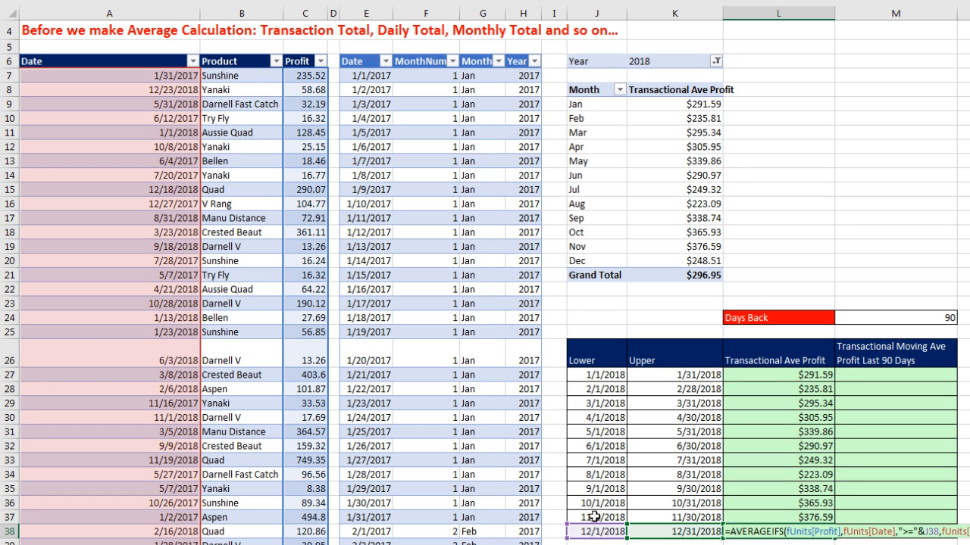
key("Escape")
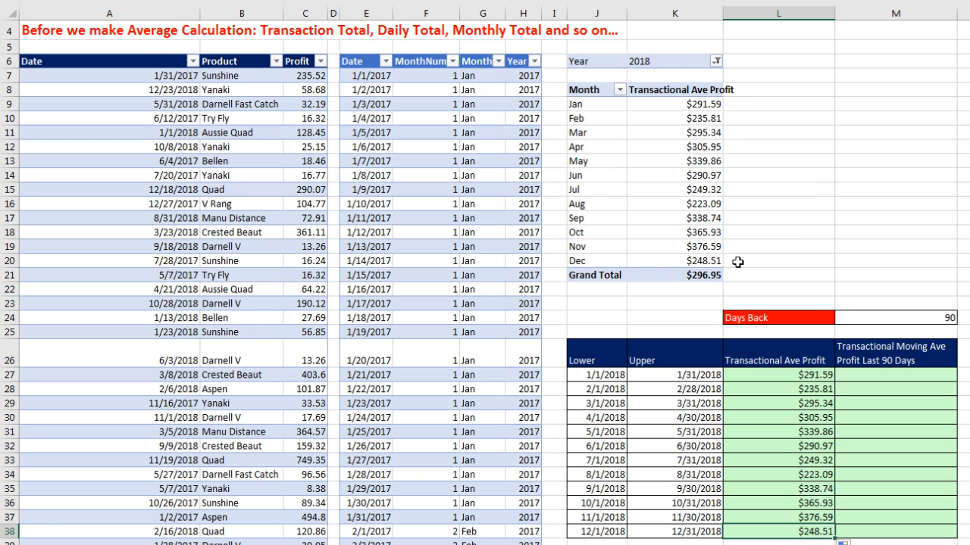
scroll(737, 262, "up", 1)
left_click(689, 172)
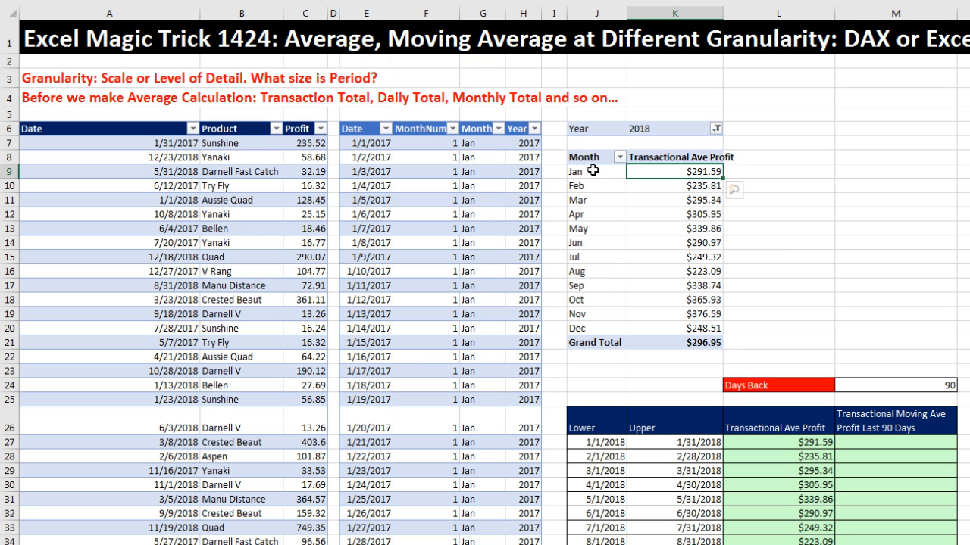
left_click(590, 170)
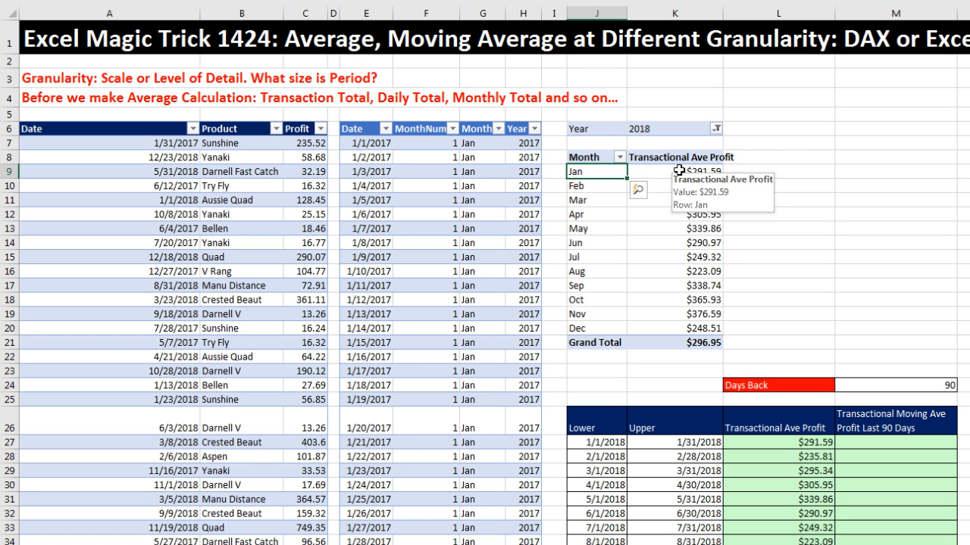
left_click(701, 175)
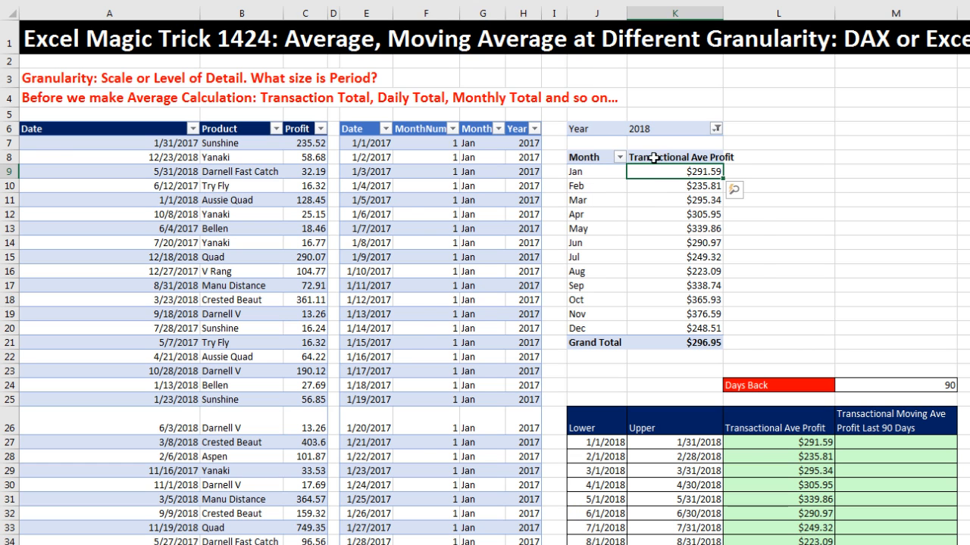
Switch to the Power Pivot window and start a measure below Transactional Ave Profit, pasting the name Transactional Moving Ave Profit Last 90 Days
key("alt+Tab")
left_click(636, 482)
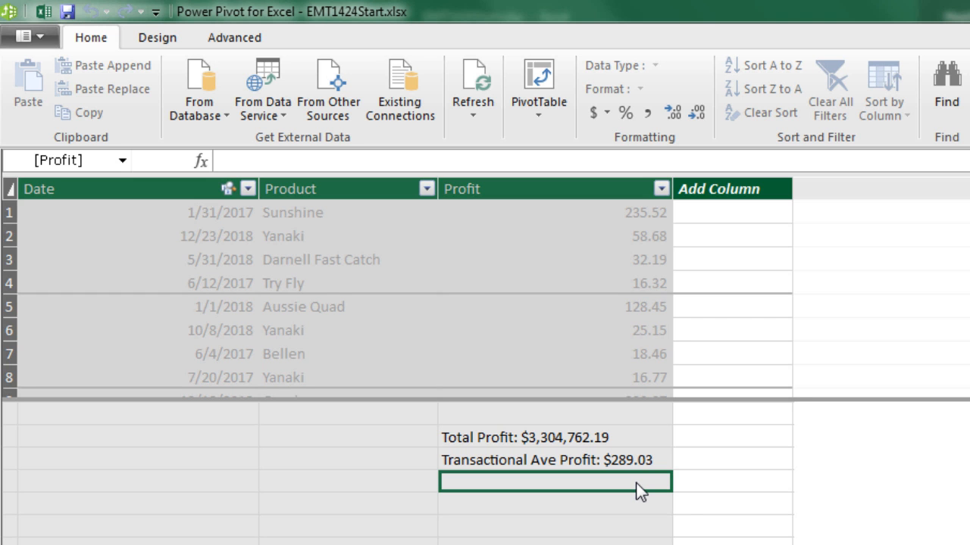
left_click(247, 161)
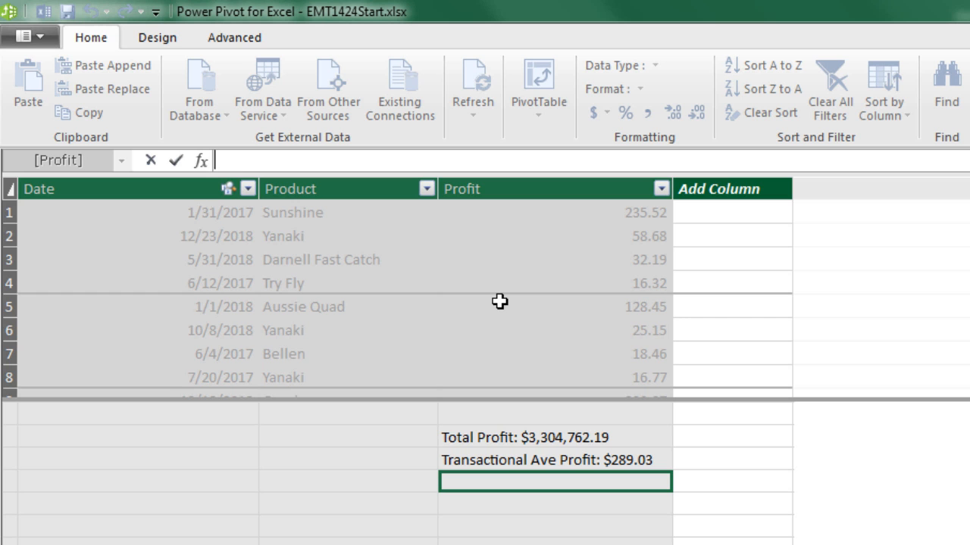
key("ctrl+v")
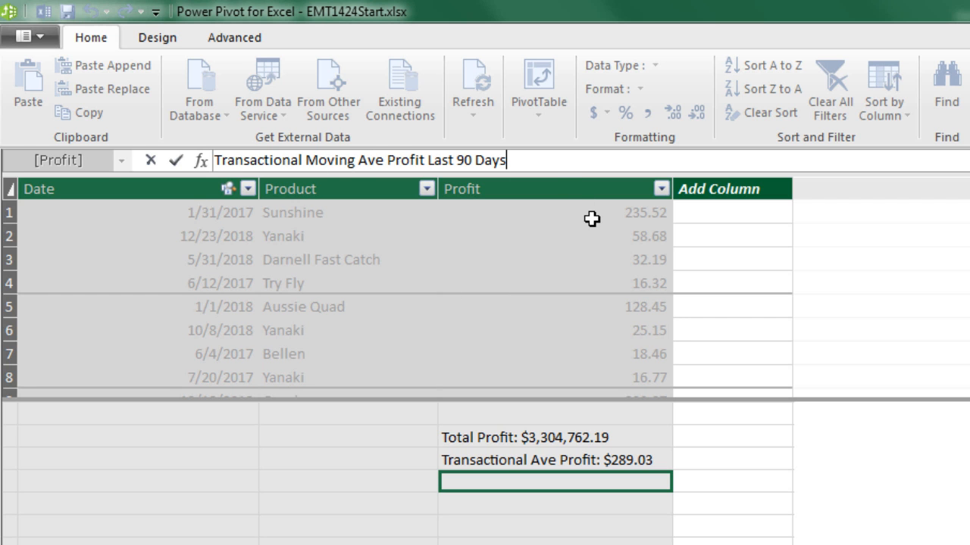
Begin the measure's formula with CALCULATE, using the measure [Transactional Ave Profit] as the expression
type(":=c")
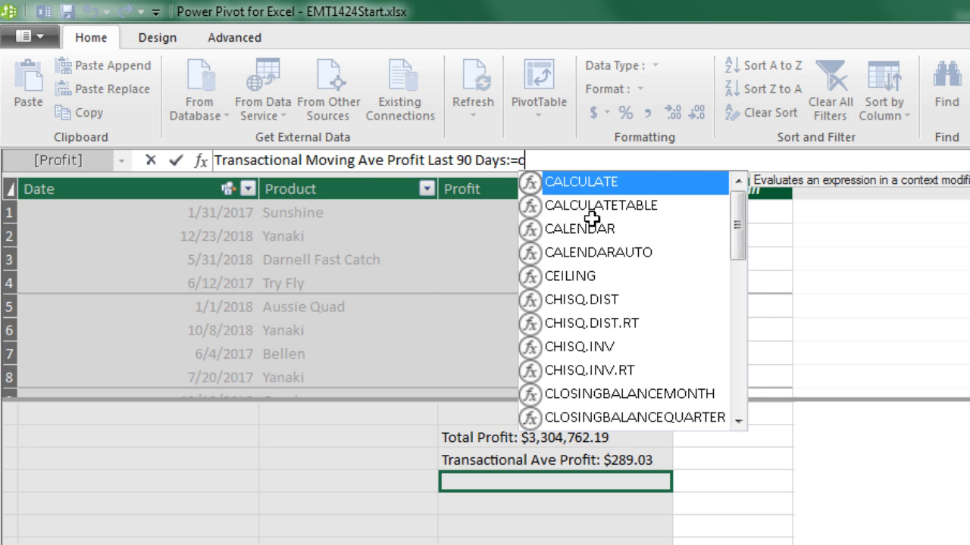
key("Tab")
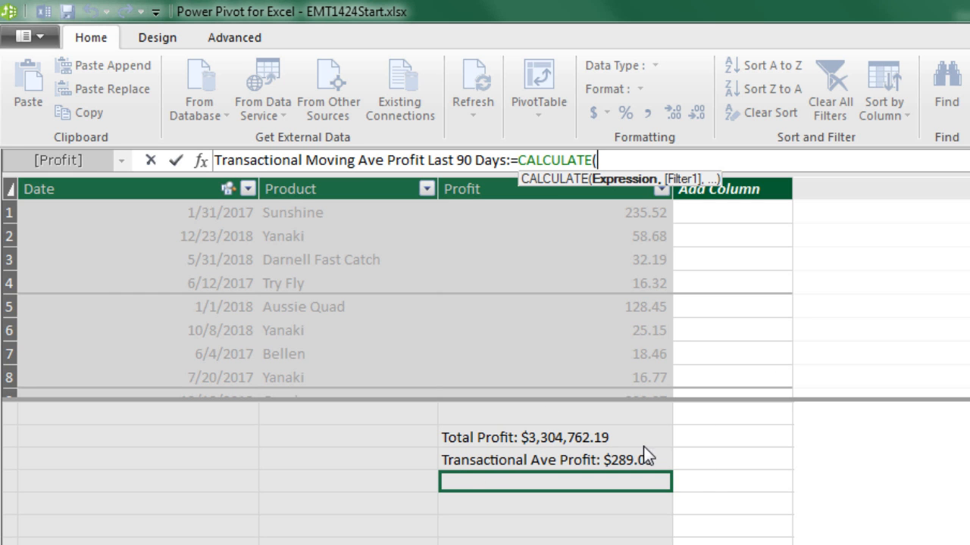
left_click(508, 458)
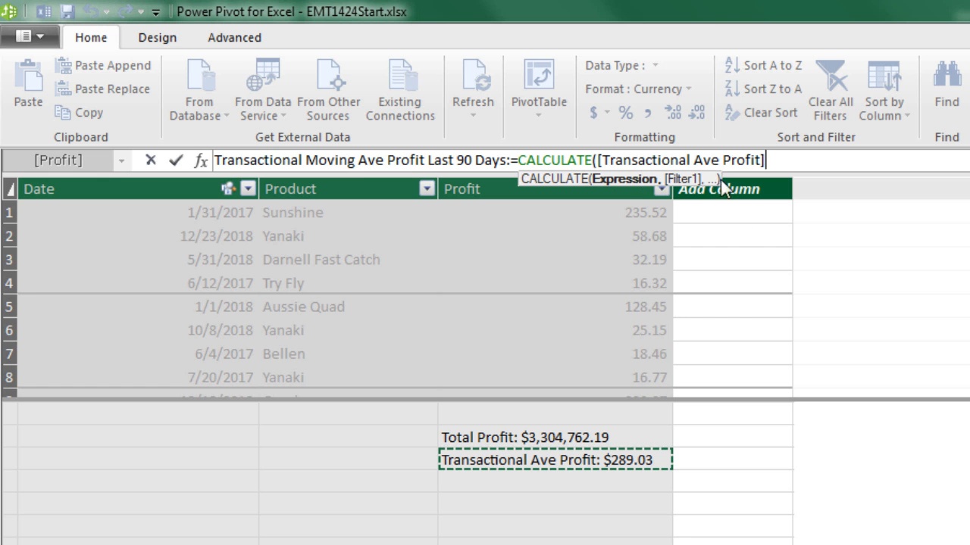
type(",")
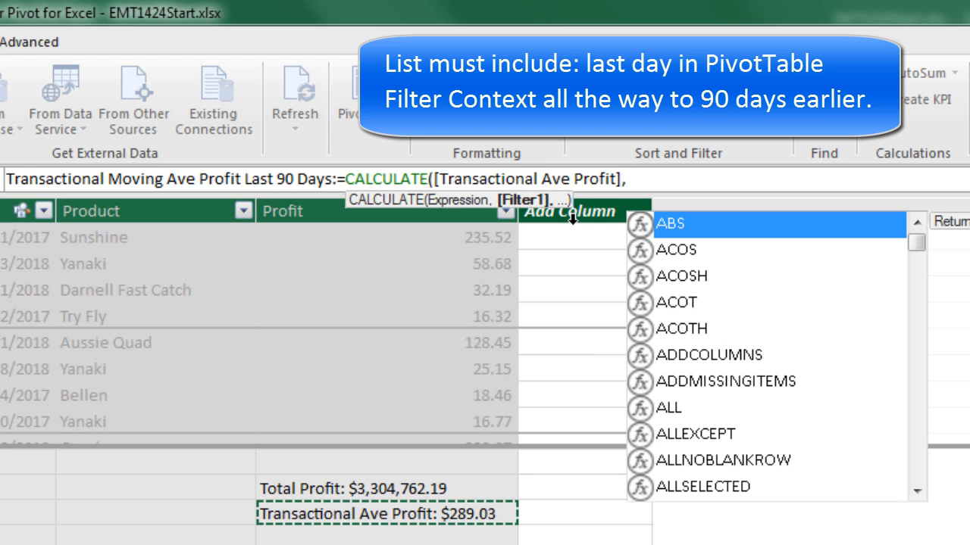
Add DATESINPERIOD as the CALCULATE filter, with dDate[Date] as its Dates argument
type("date")
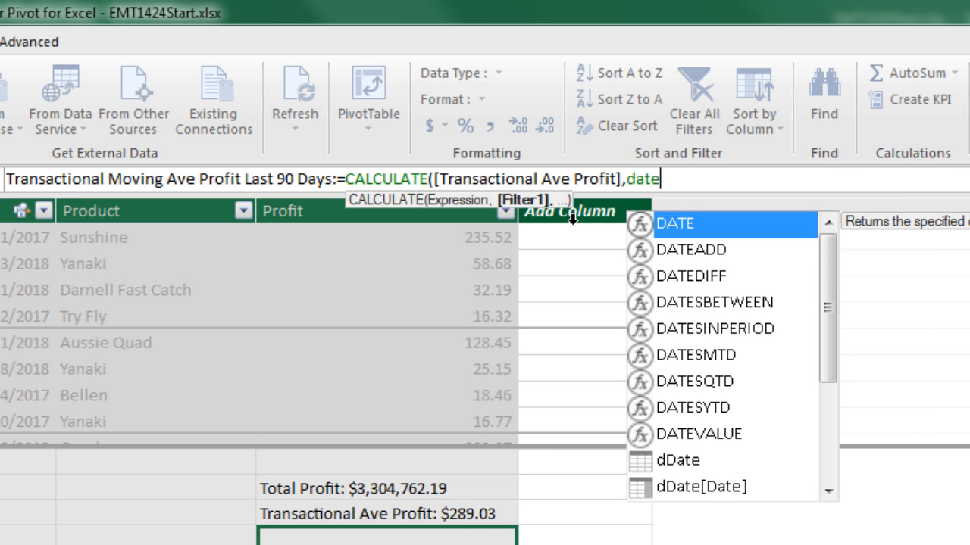
type("si")
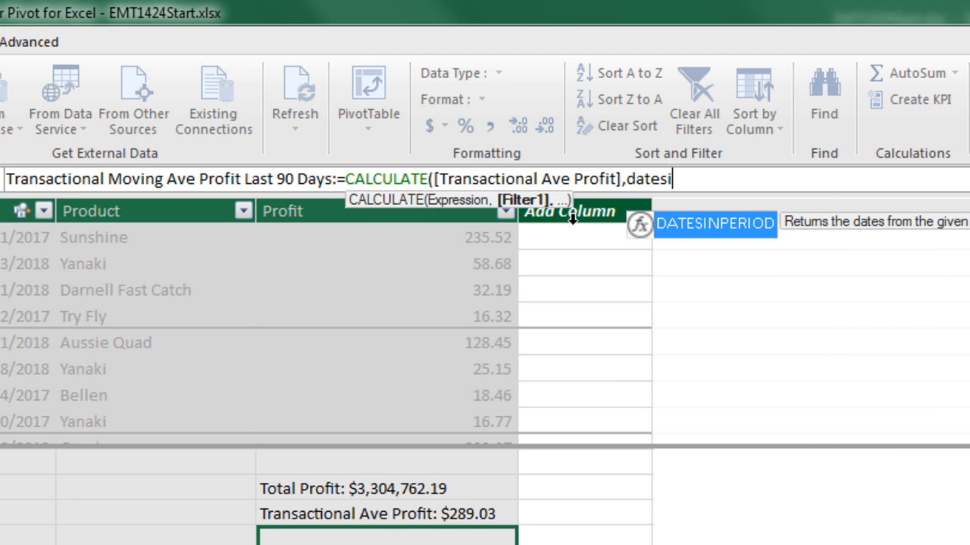
key("Tab")
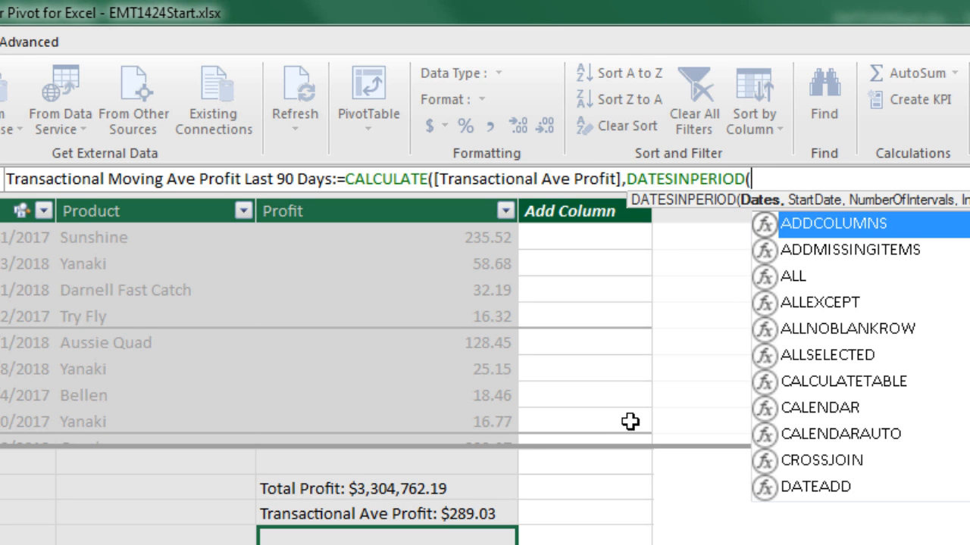
type("dd")
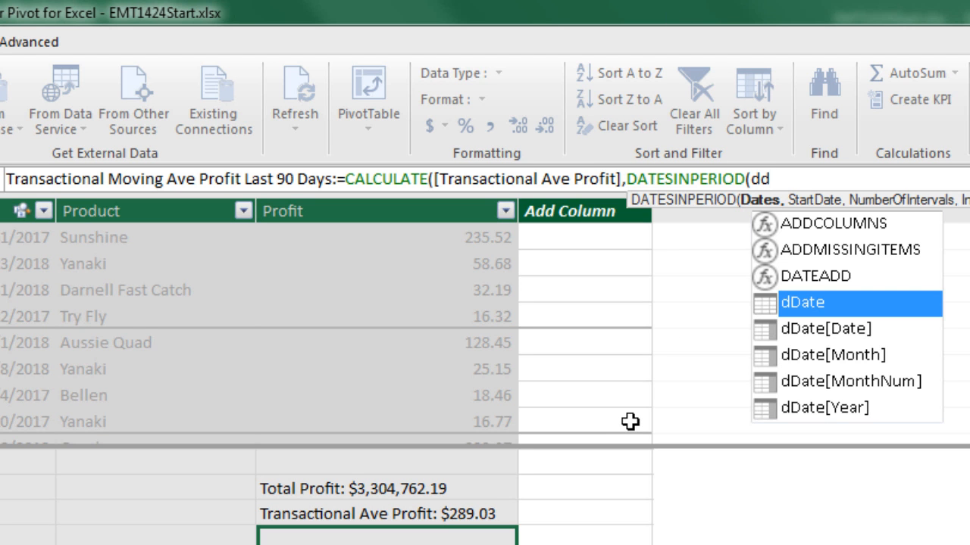
key("Down")
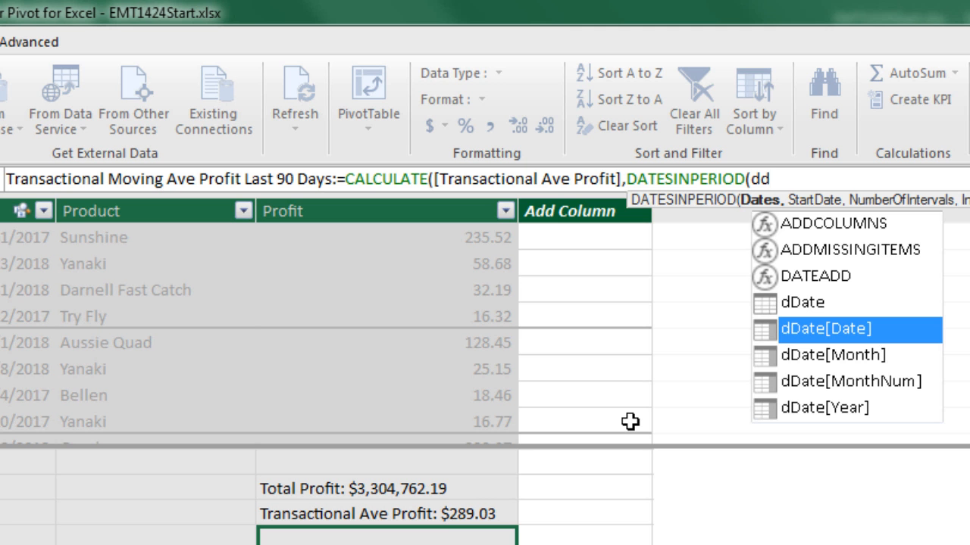
key("Tab")
type(",")
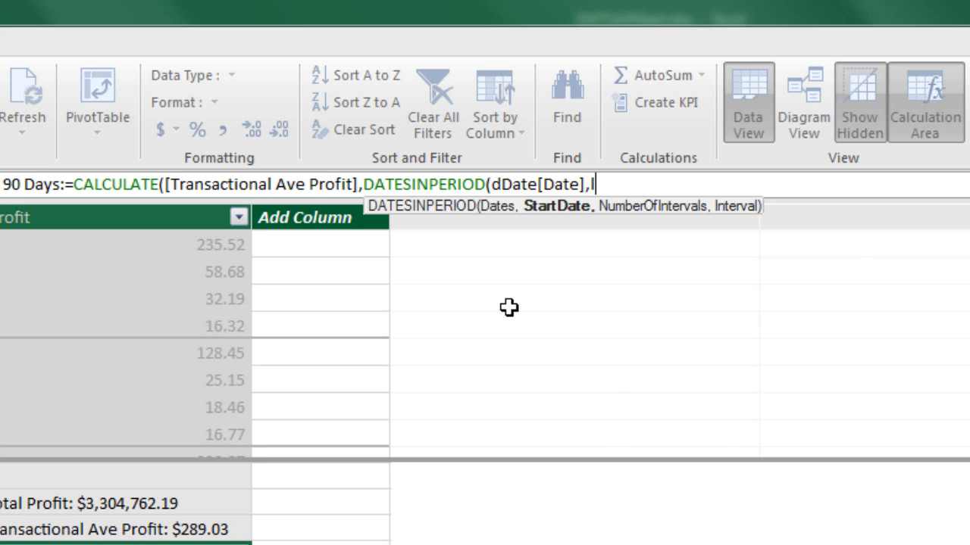
Set the DATESINPERIOD start date to LASTDATE(dDate[Date])
type("last")
key("Tab")
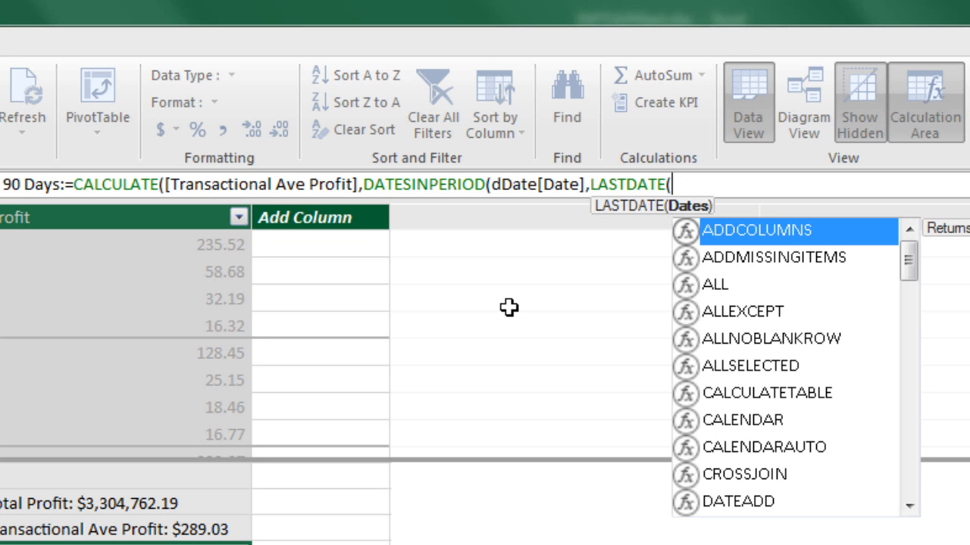
type("dd")
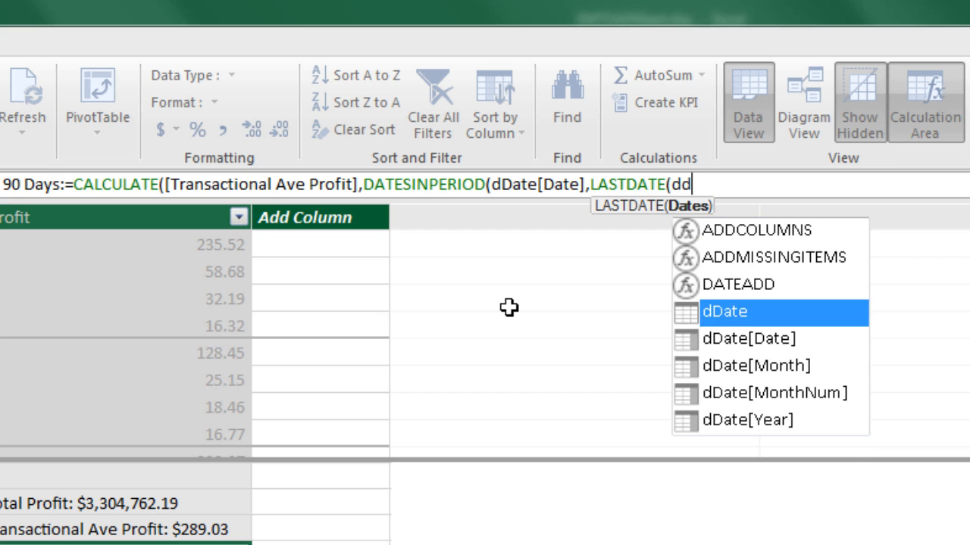
key("Down")
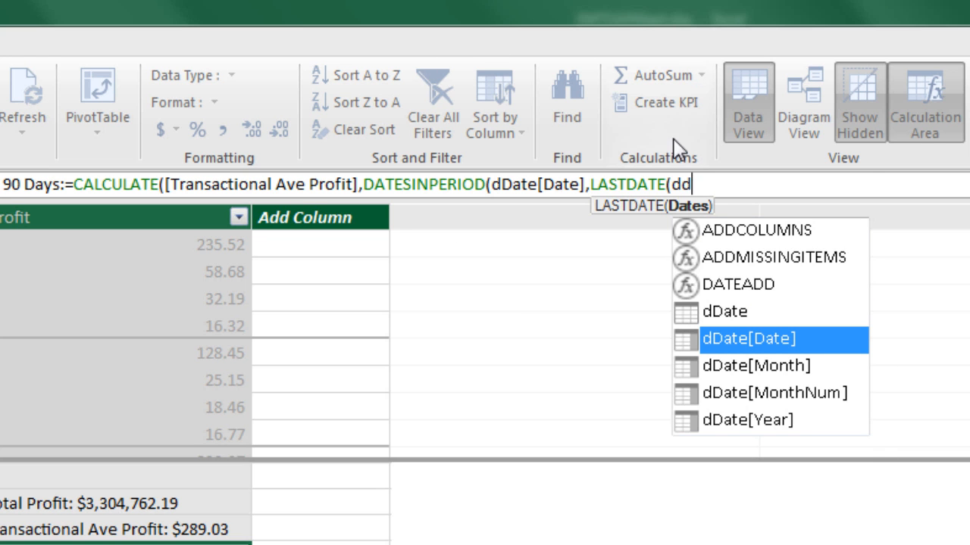
key("Tab")
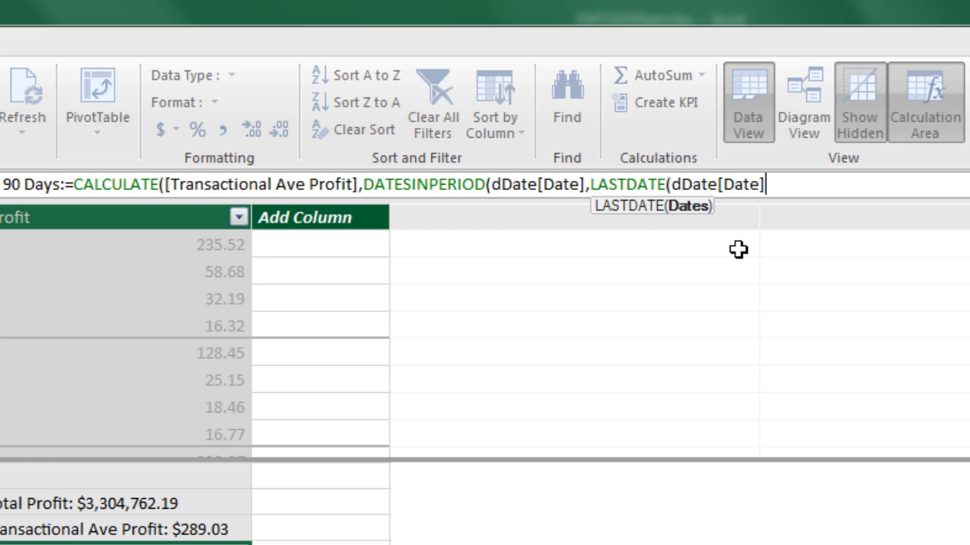
type(")")
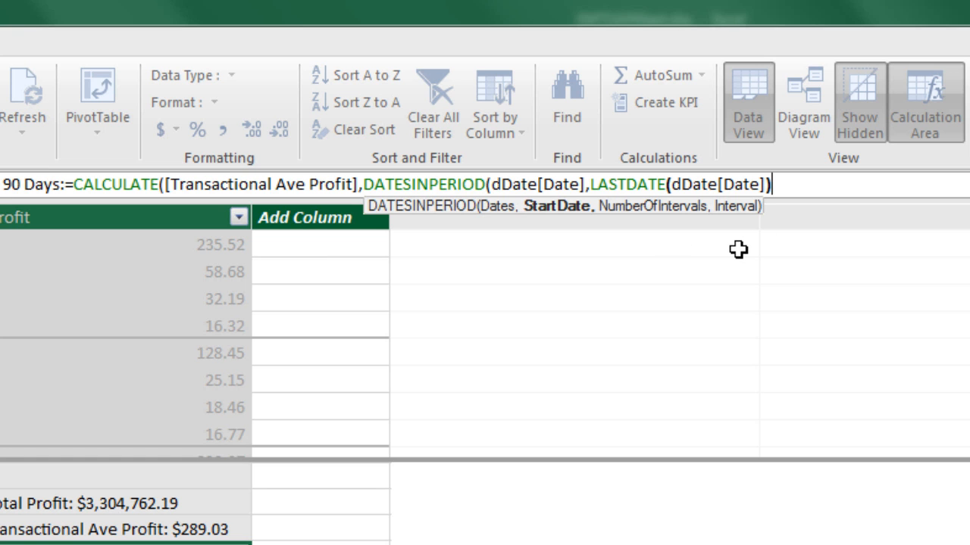
Complete DATESINPERIOD with -90 intervals of DAY, then close and enter the measure formula
type(",-90")
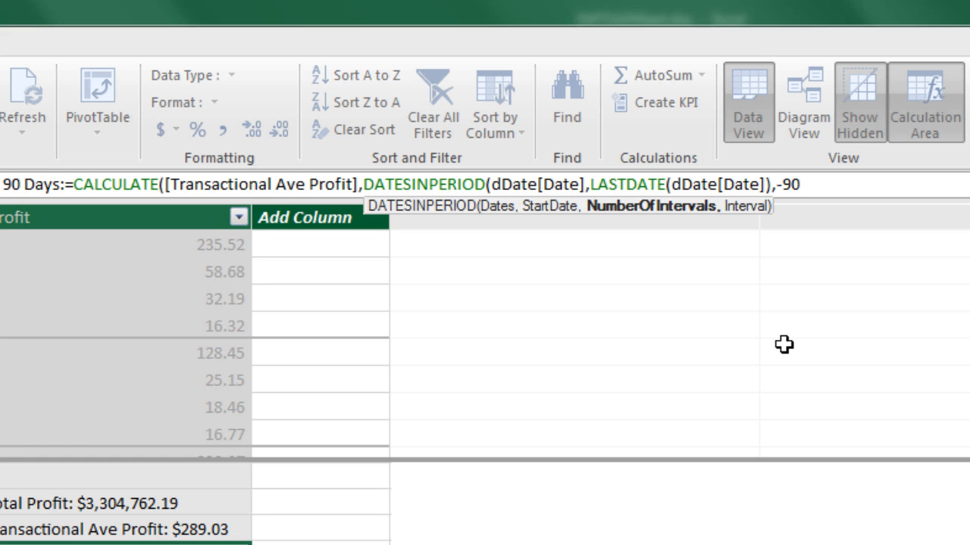
type(",")
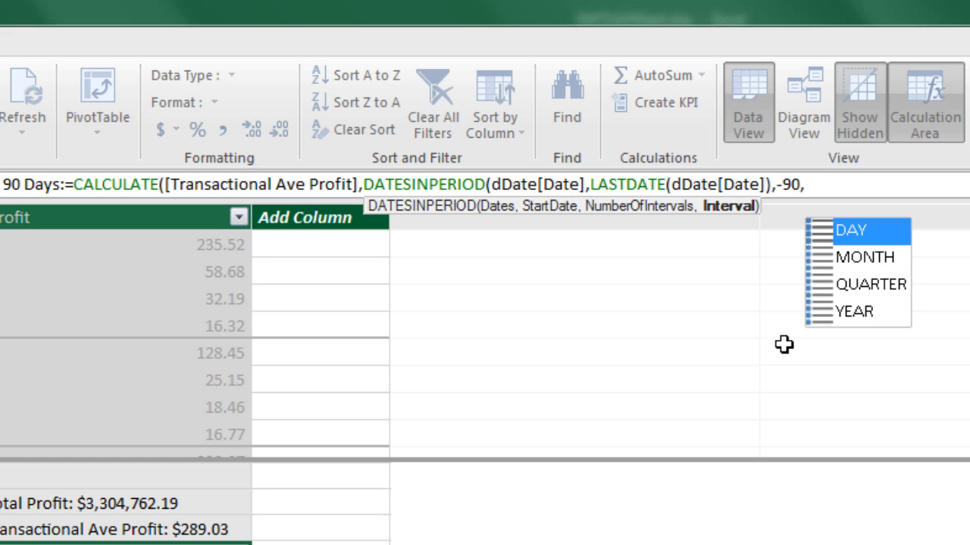
key("Tab")
type(")")
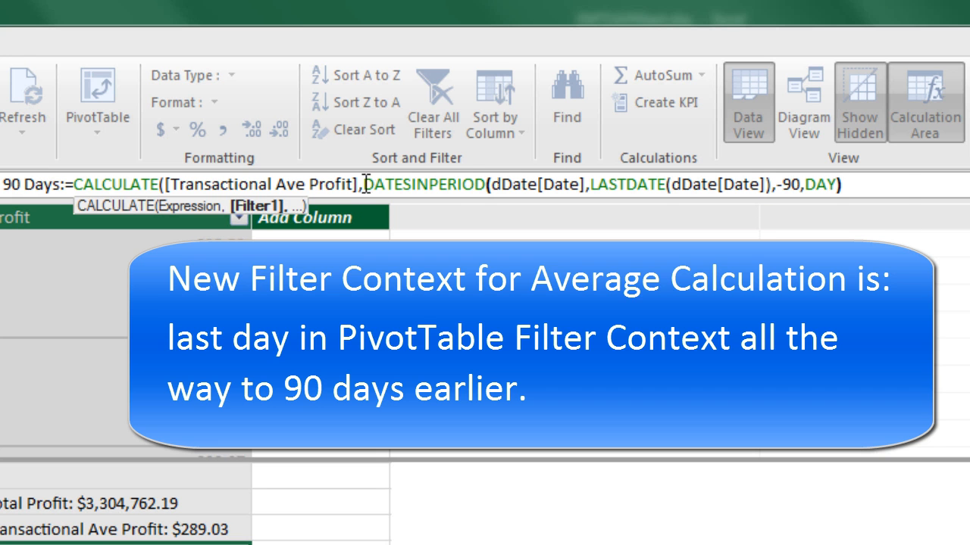
left_click_drag(364, 187, 906, 189)
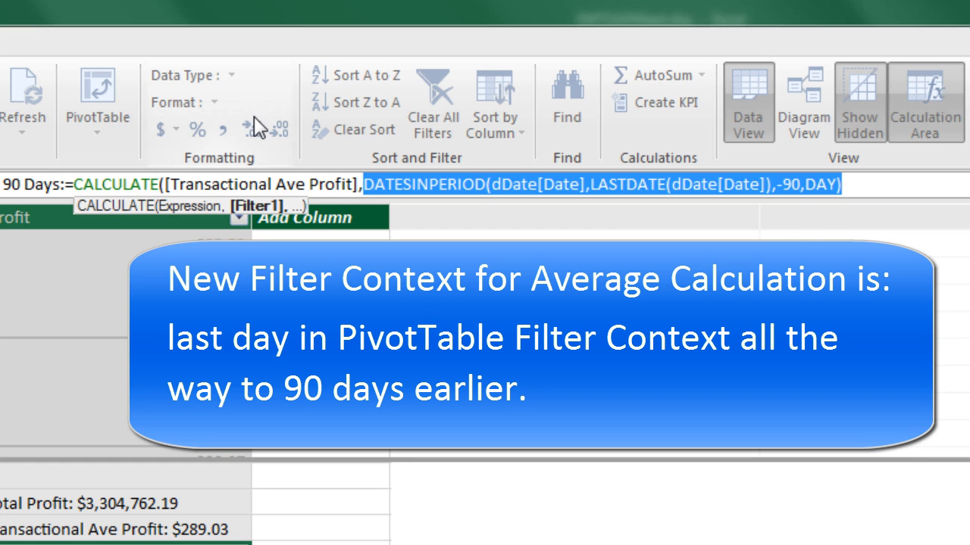
left_click(876, 182)
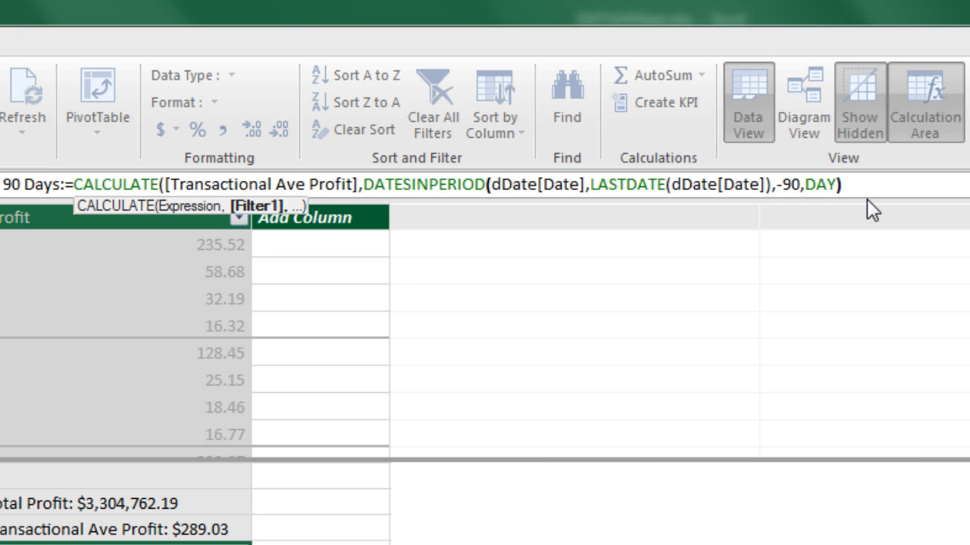
key("Return")
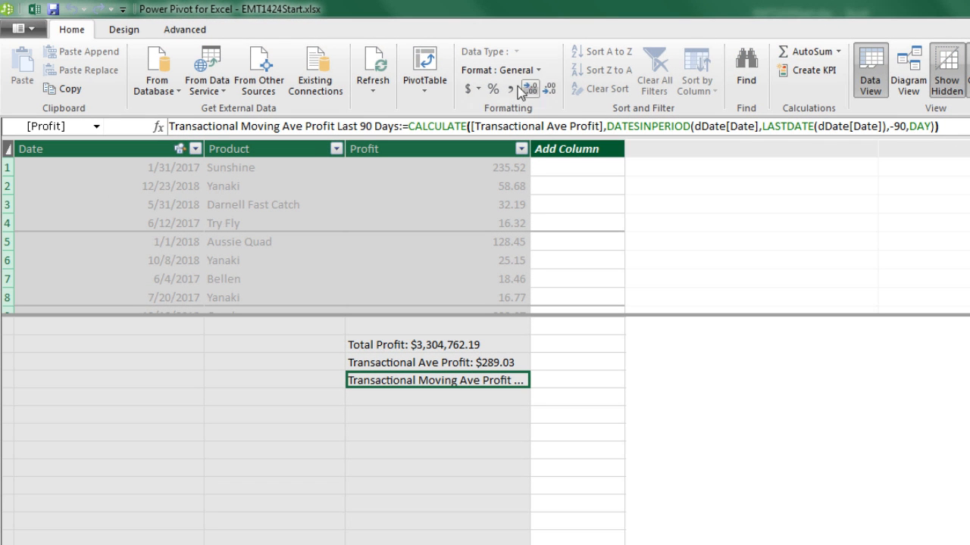
Format the new moving average measure as currency and fit the Profit column's width to its contents
left_click(478, 91)
left_click(527, 149)
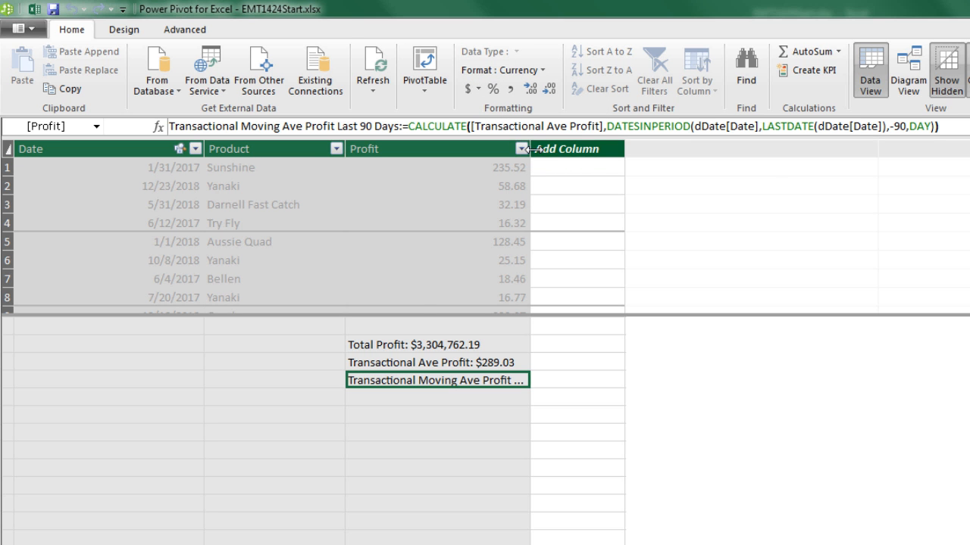
double_click(527, 149)
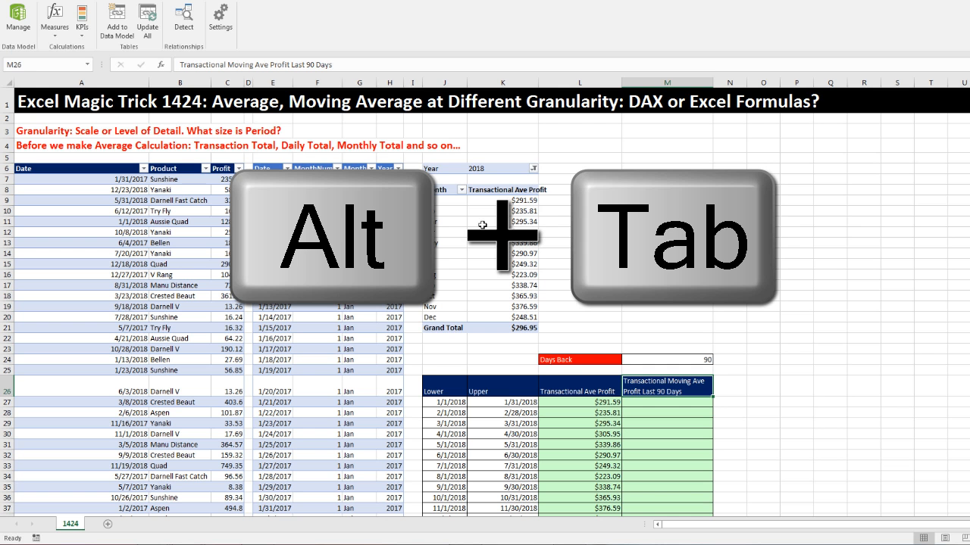
Switch to Excel, add Transactional Moving Ave Profit Last 90 Days to the PivotTable's values and wrap the text in its header row
key("alt+Tab")
left_click_drag(853, 217, 915, 488)
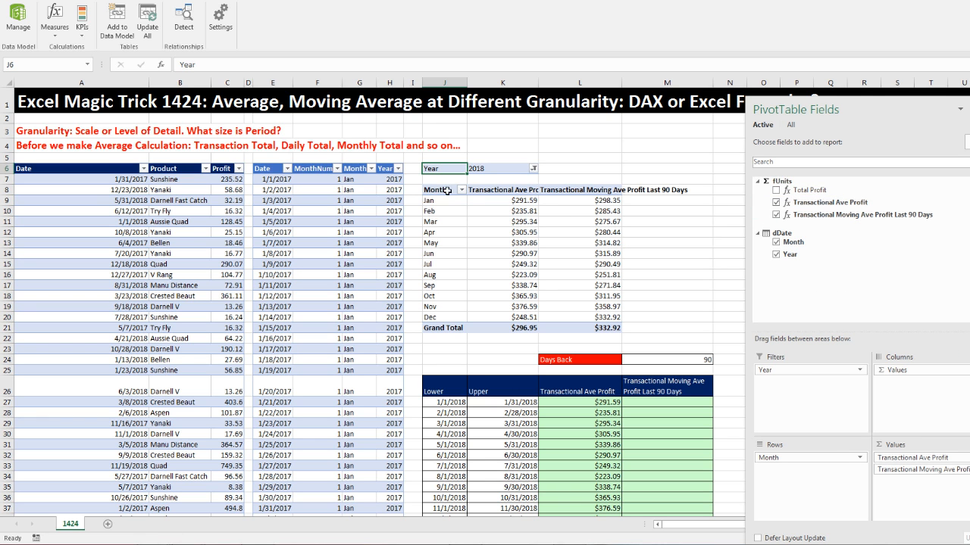
left_click_drag(429, 191, 591, 188)
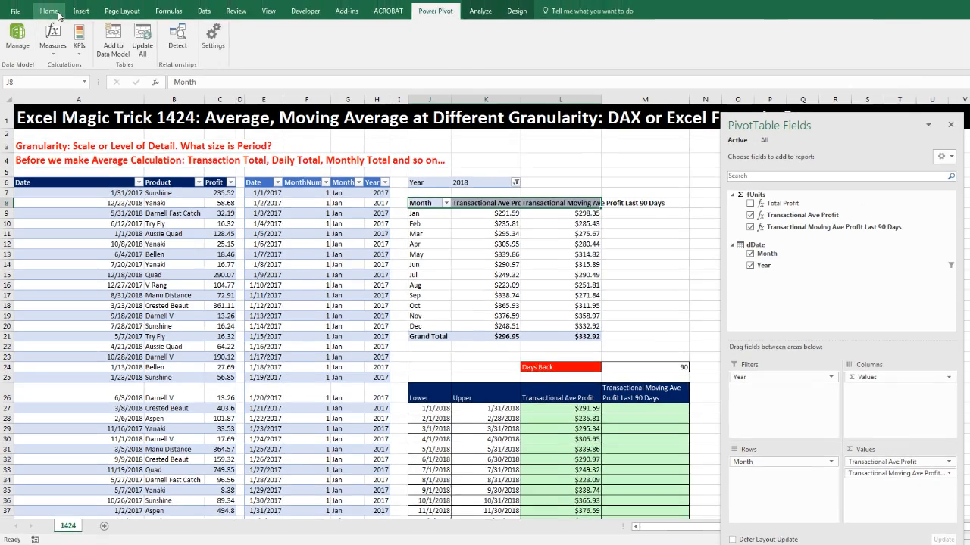
left_click(57, 28)
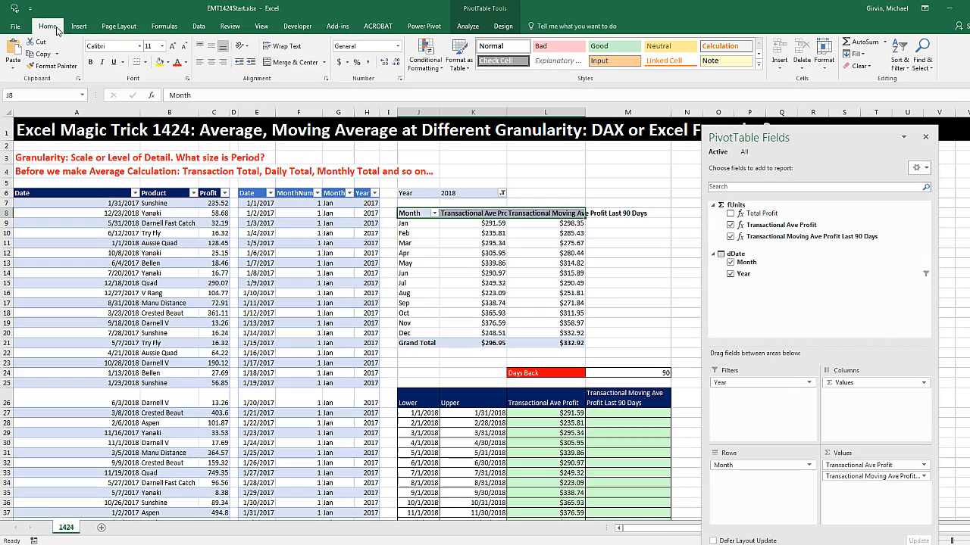
left_click(285, 46)
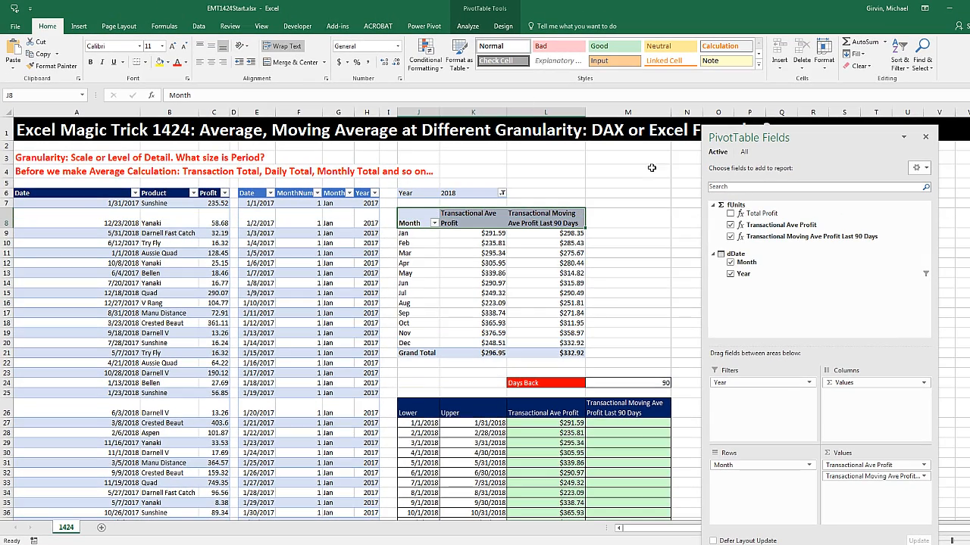
left_click(575, 264)
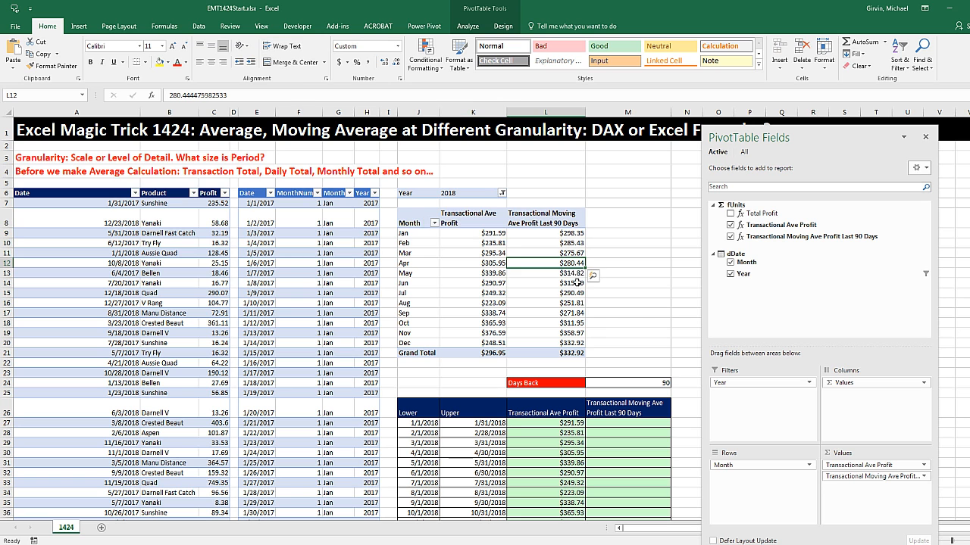
Copy the whole AVERAGEIFS formula text from the Transactional Ave Profit cell in the 1/1/2018 row
mouse_move(495, 265)
mouse_move(561, 264)
scroll(521, 164, "down", 1)
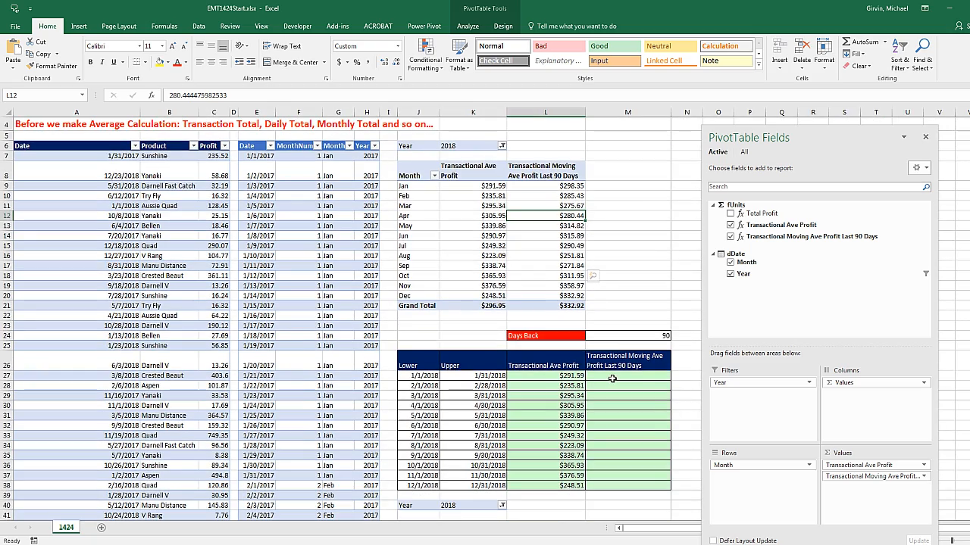
left_click(612, 379)
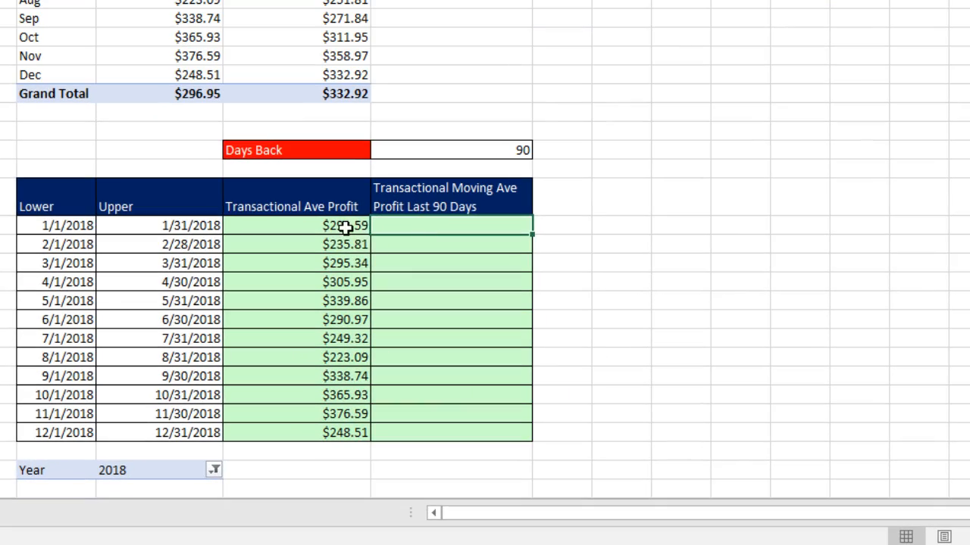
double_click(347, 225)
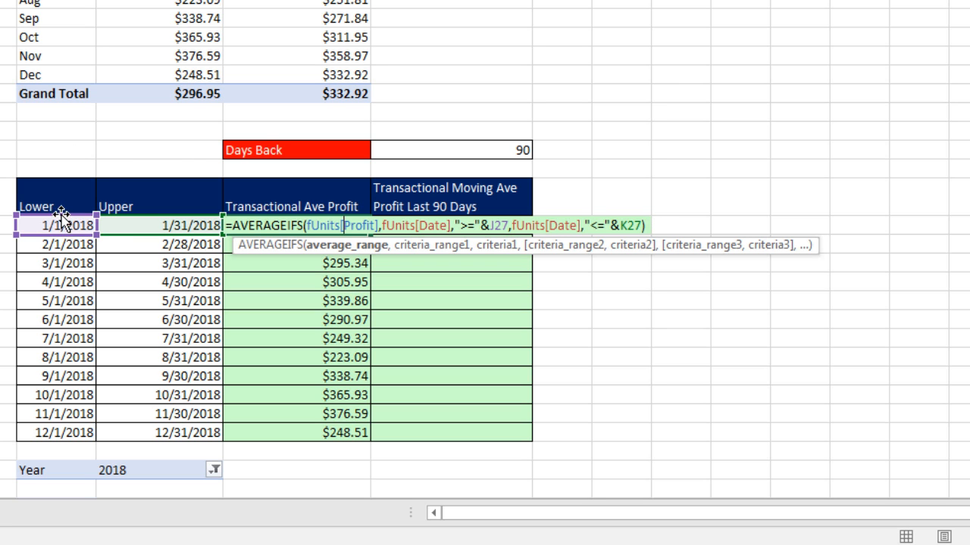
left_click_drag(227, 231, 686, 253)
key("ctrl+c")
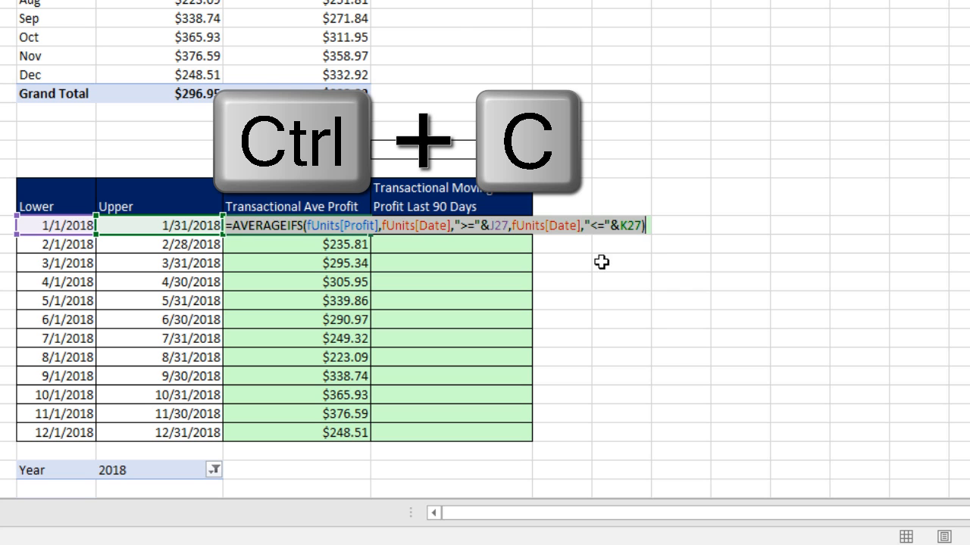
Paste the copied AVERAGEIFS formula text into the Transactional Moving Ave Profit Last 90 Days cell of the 1/1/2018 row
key("Escape")
left_click(441, 227)
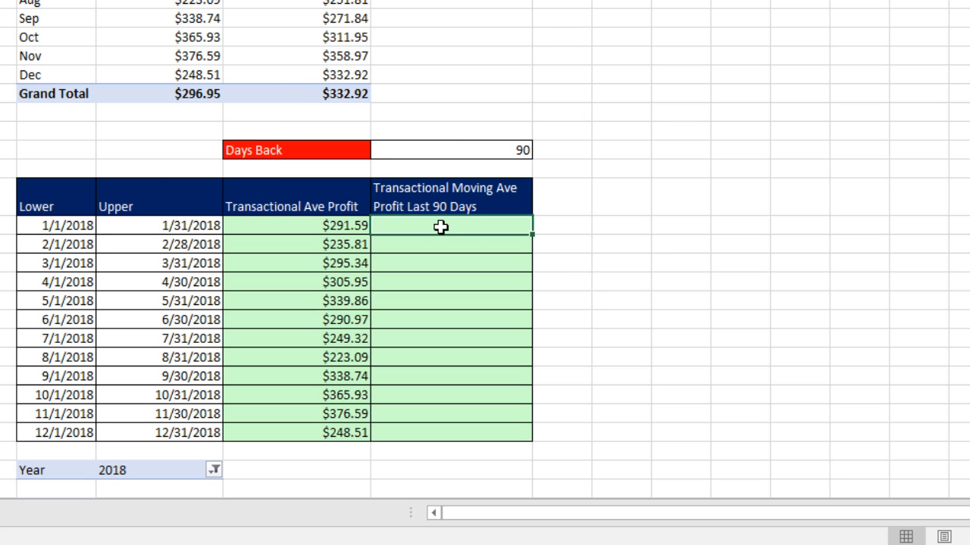
key("F2")
key("ctrl+v")
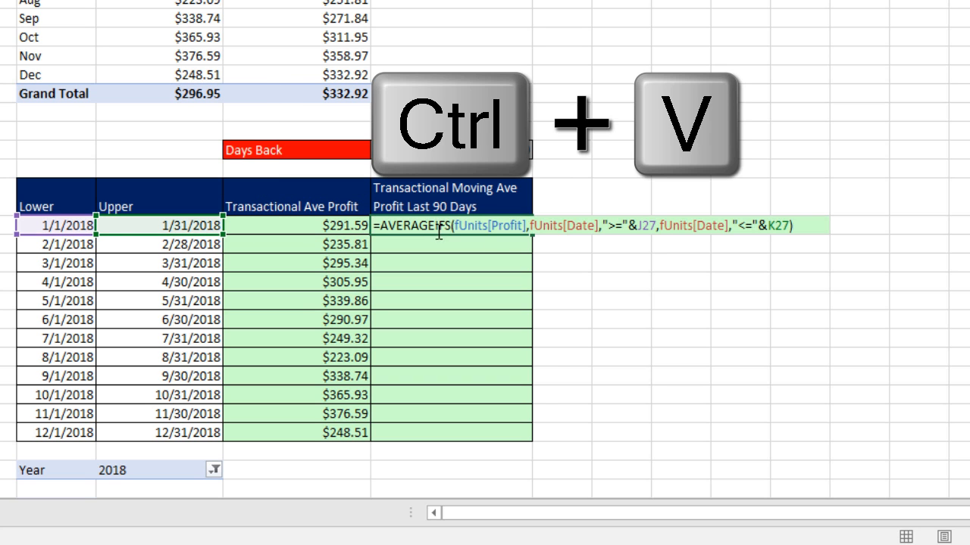
Change the formula's lower date criterion to ">="&K27-$M$24+1, based on the Upper date and an absolute reference to Days Back
left_click(643, 227)
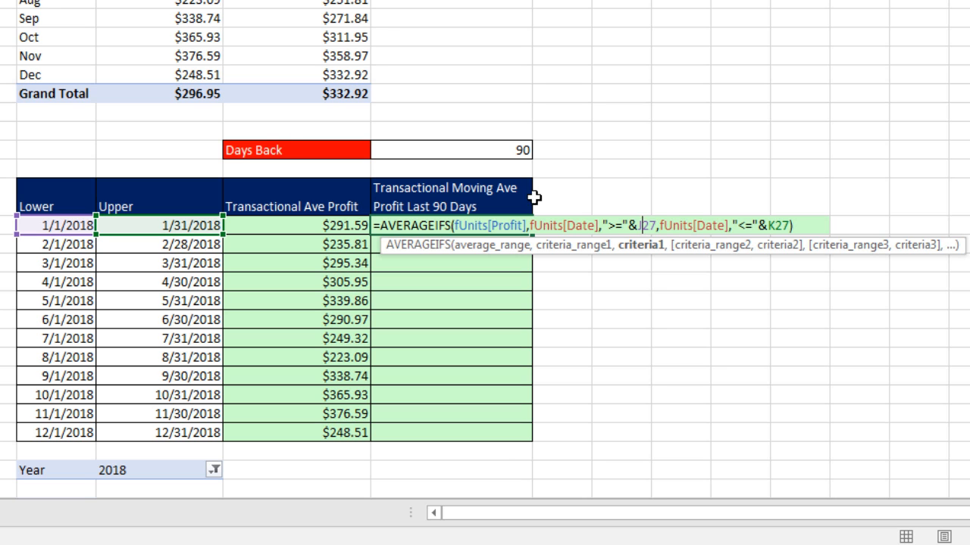
double_click(646, 225)
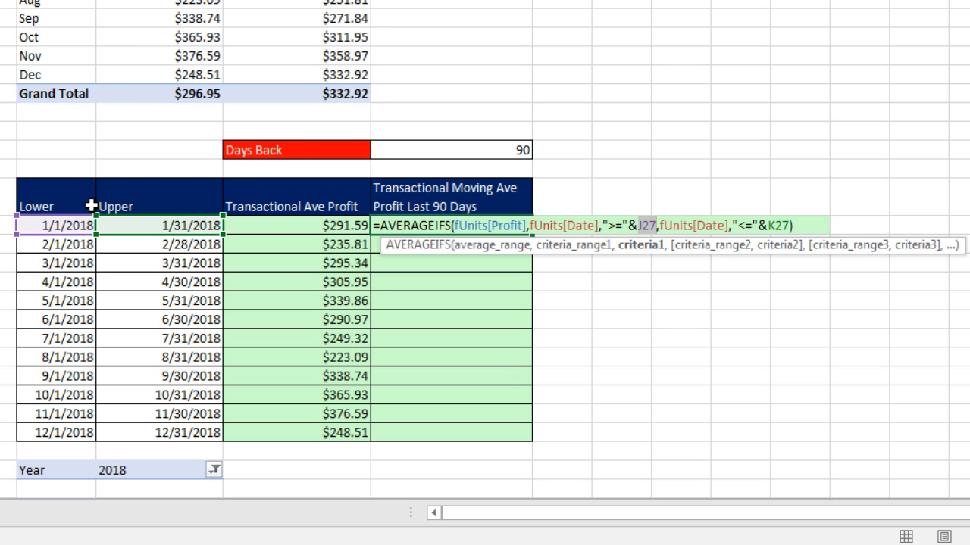
left_click(184, 225)
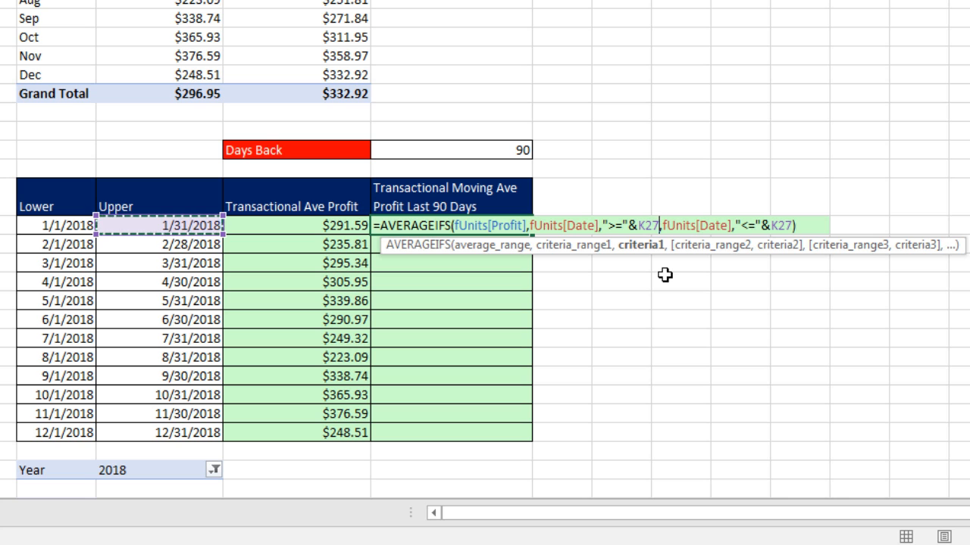
type("-")
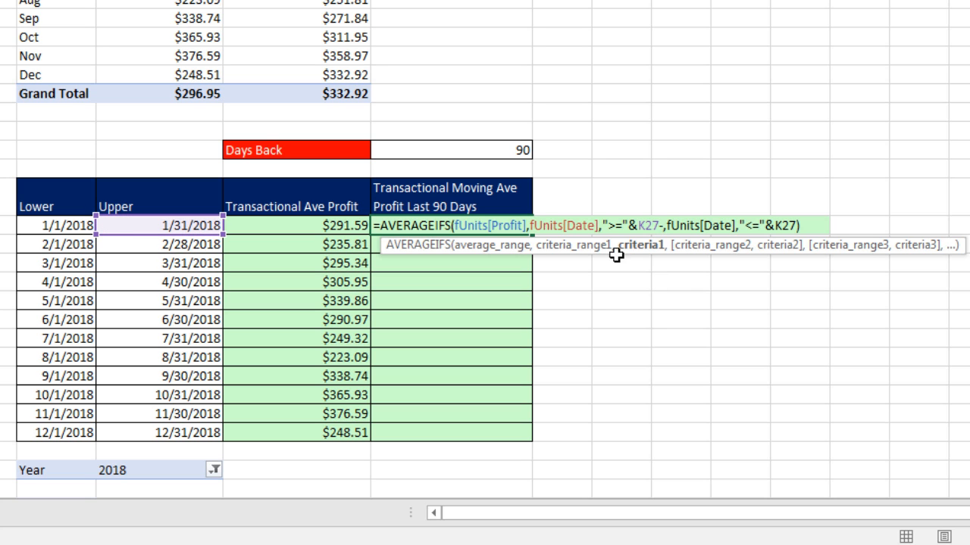
left_click(507, 152)
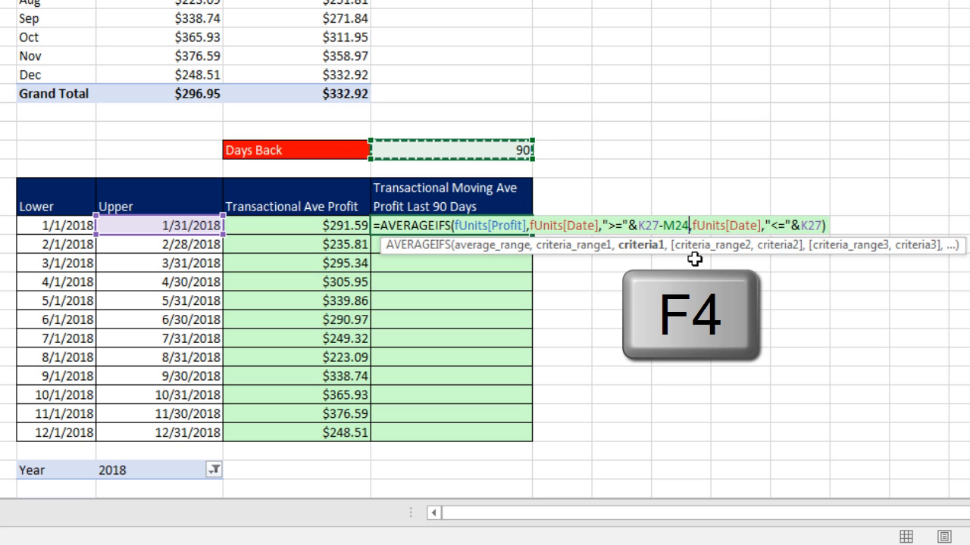
key("F4")
type("+1")
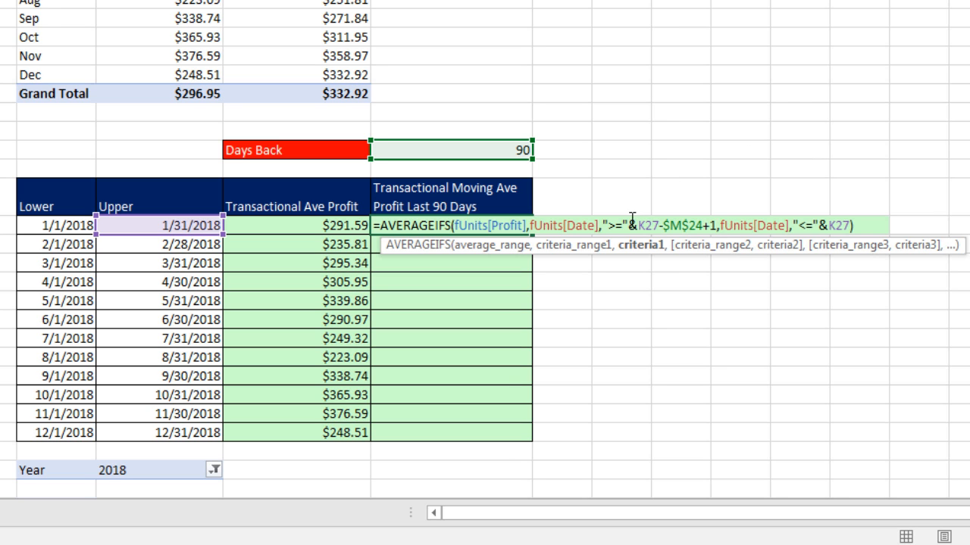
Check both date criteria in the formula, enter it and fill it down to the 12/1/2018 row
left_click(640, 246)
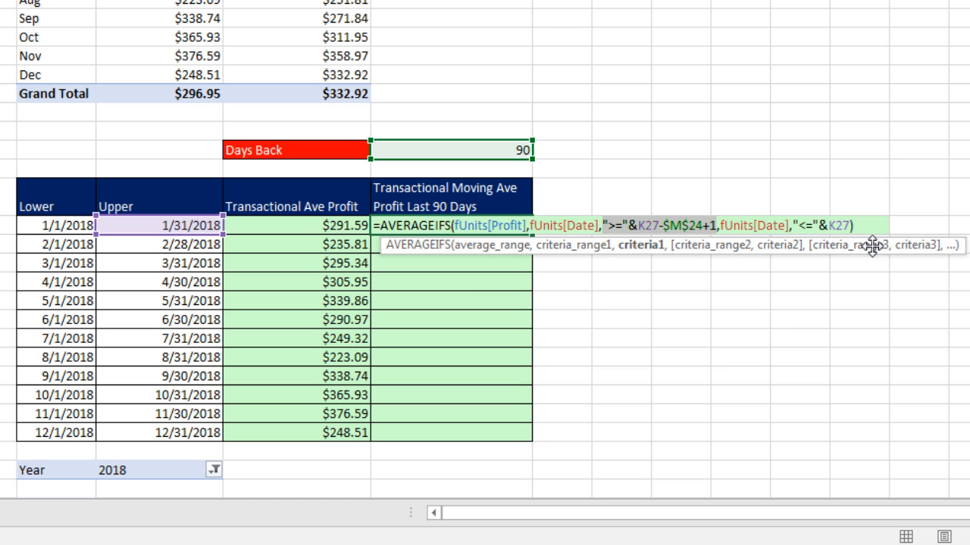
left_click(778, 247)
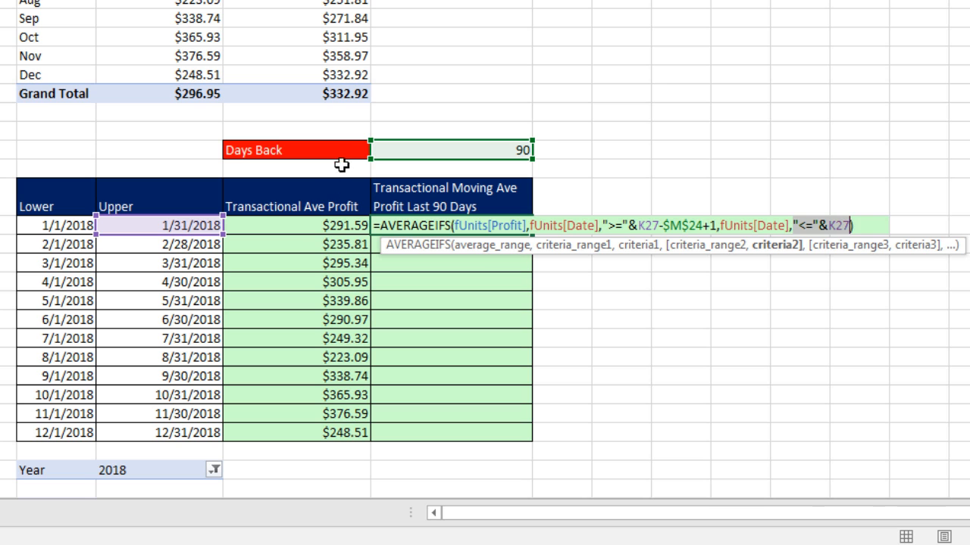
left_click(649, 244)
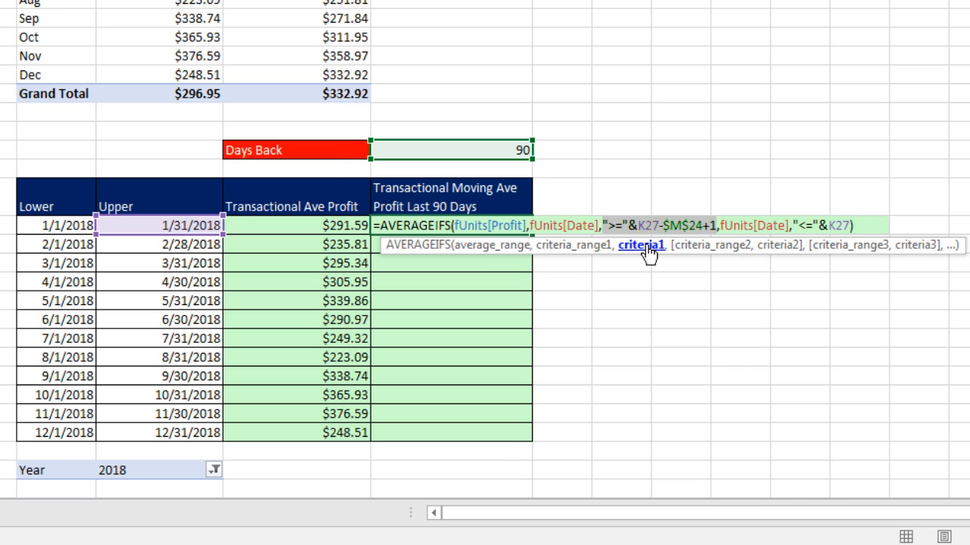
left_click(783, 246)
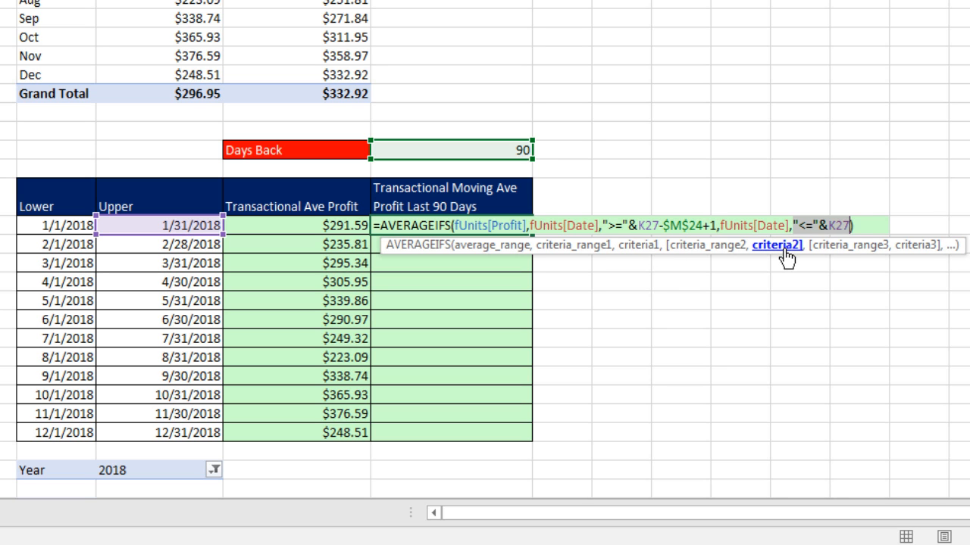
key("ctrl+Return")
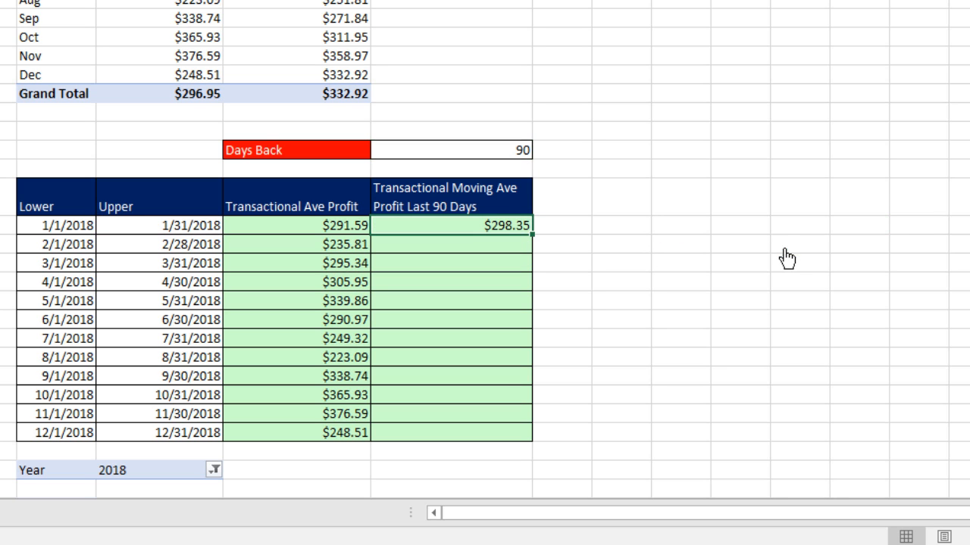
double_click(533, 237)
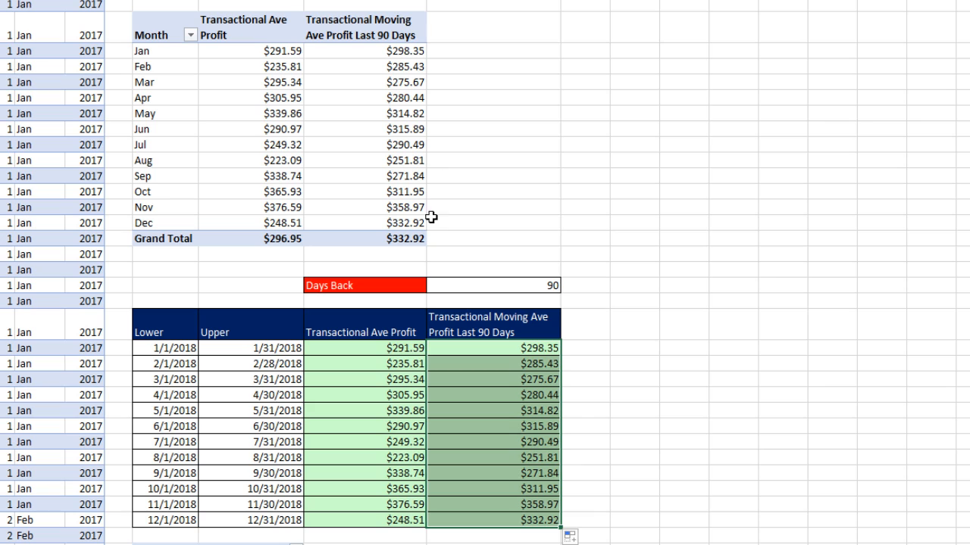
Insert a plain 2-D line PivotChart without markers from the PivotTable with the two transactional profit measures
left_click(255, 52)
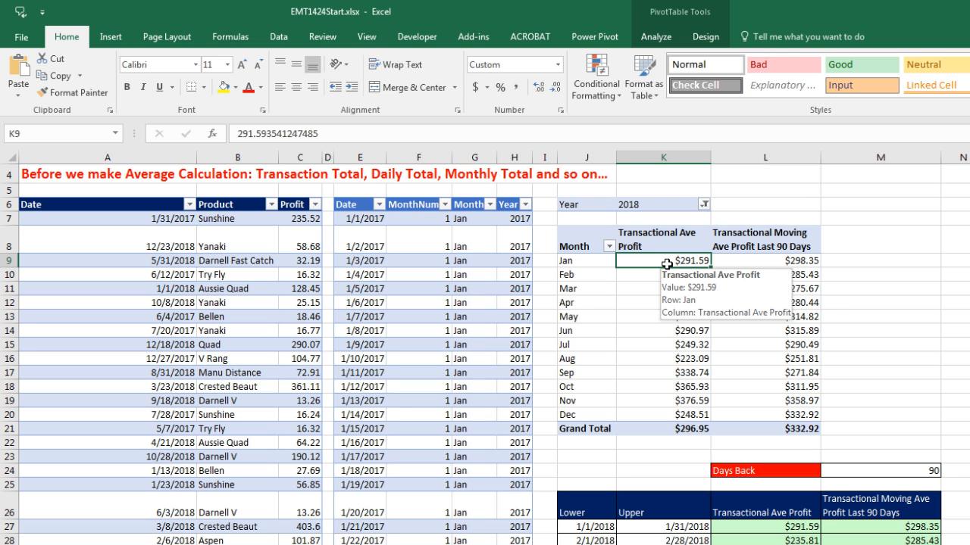
left_click(107, 38)
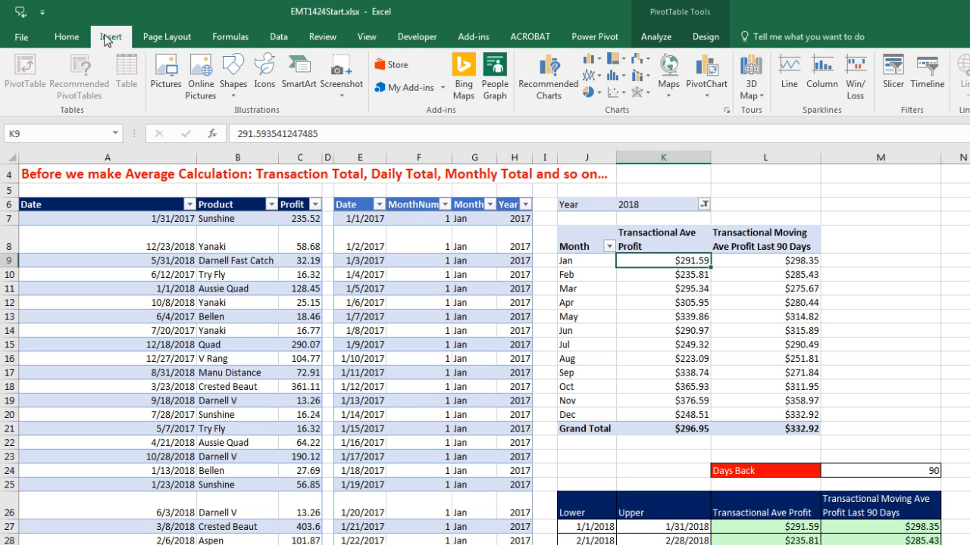
left_click(601, 78)
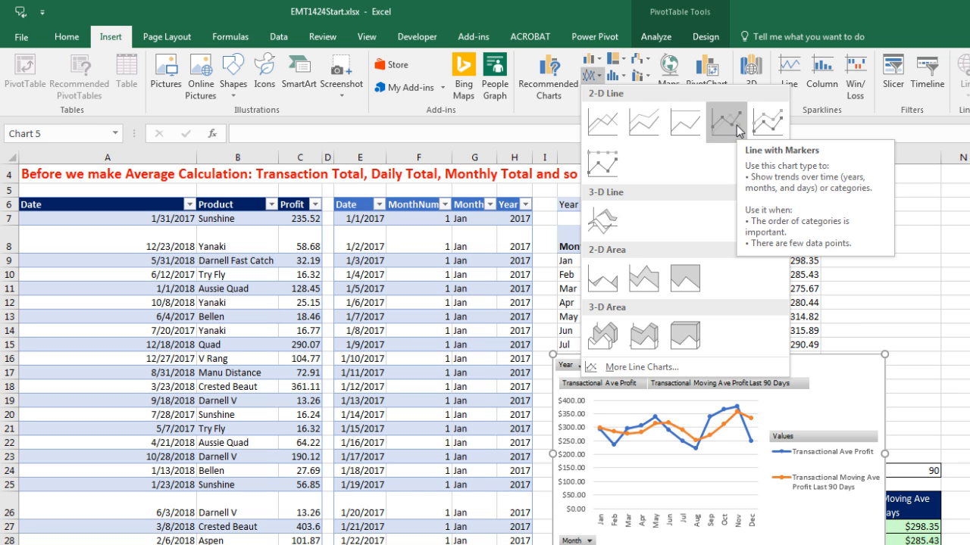
left_click(606, 134)
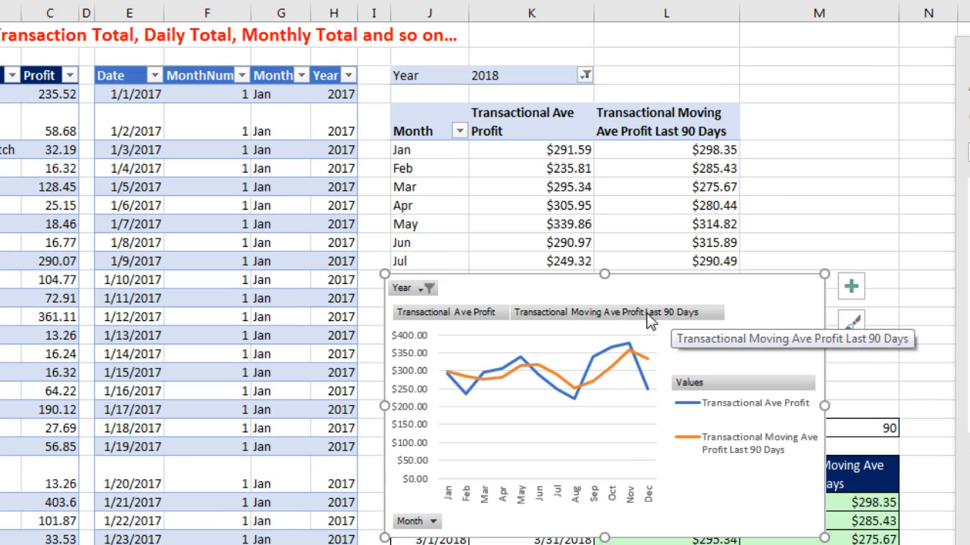
Hide all field buttons on the PivotChart, set the legend position to Top and close the legend formatting options
right_click(665, 317)
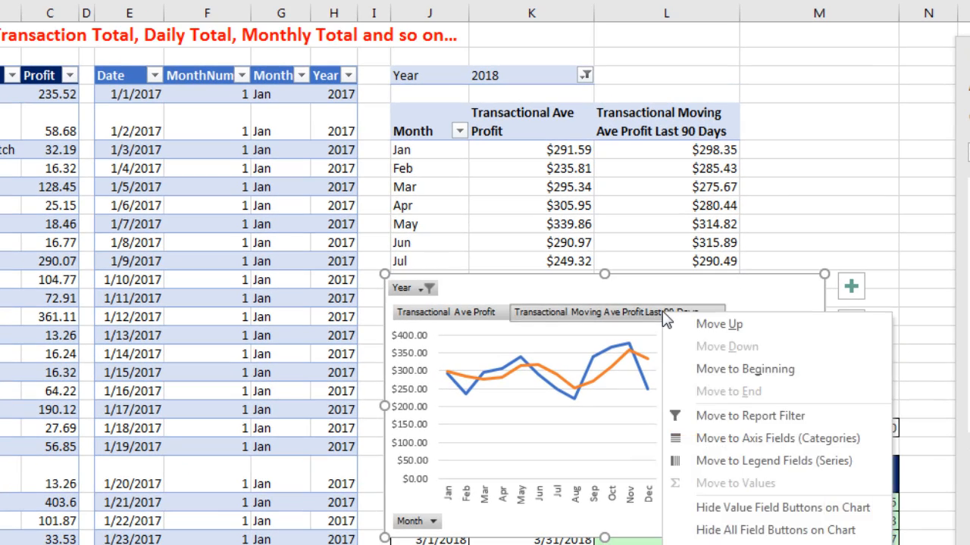
left_click(729, 537)
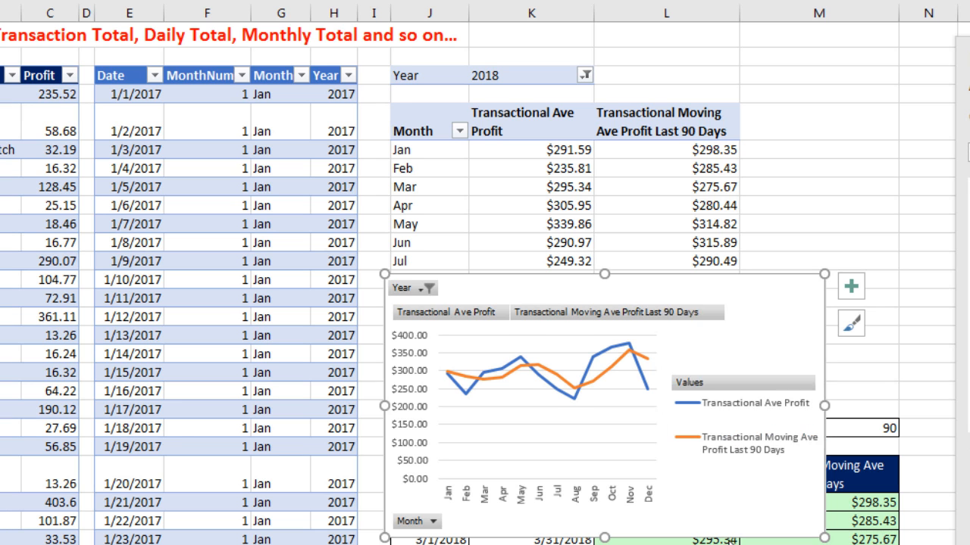
left_click(709, 412)
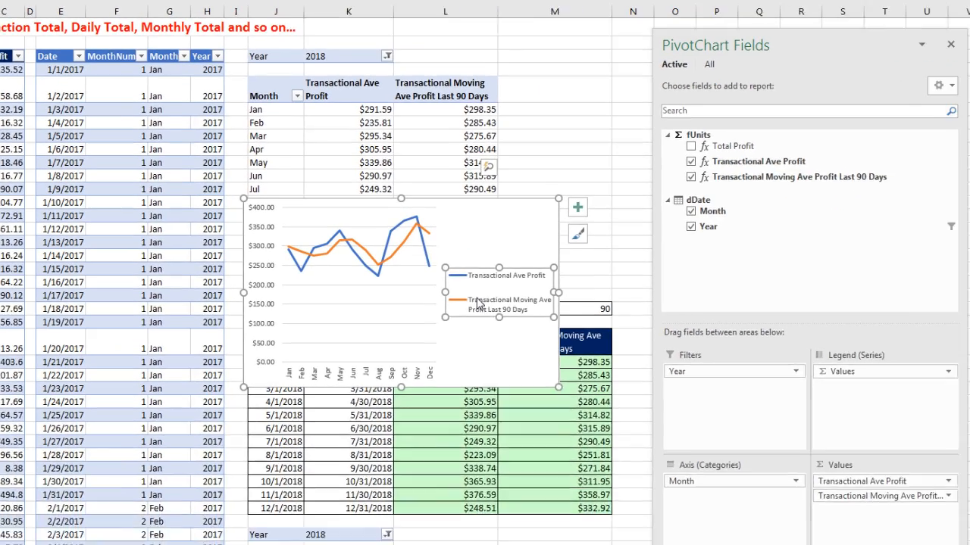
key("ctrl+1")
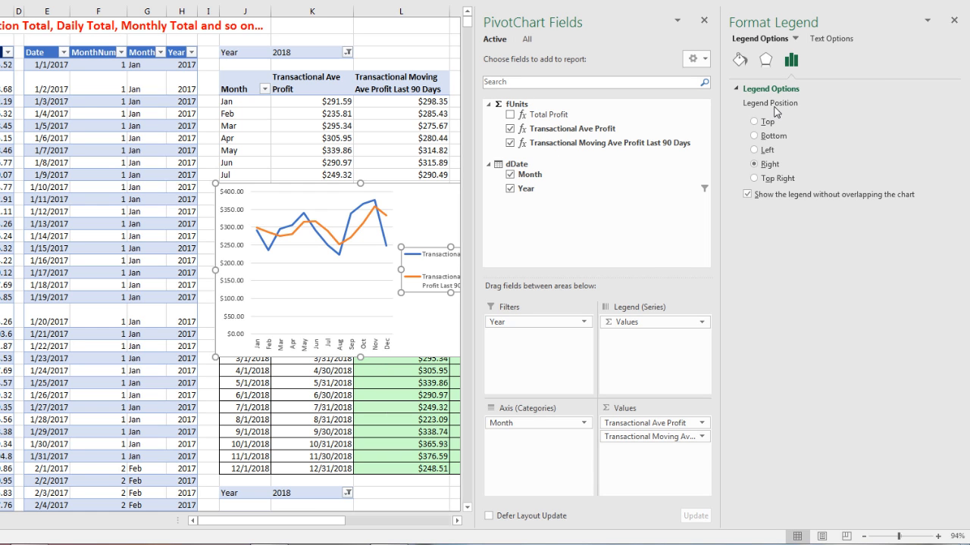
left_click(755, 122)
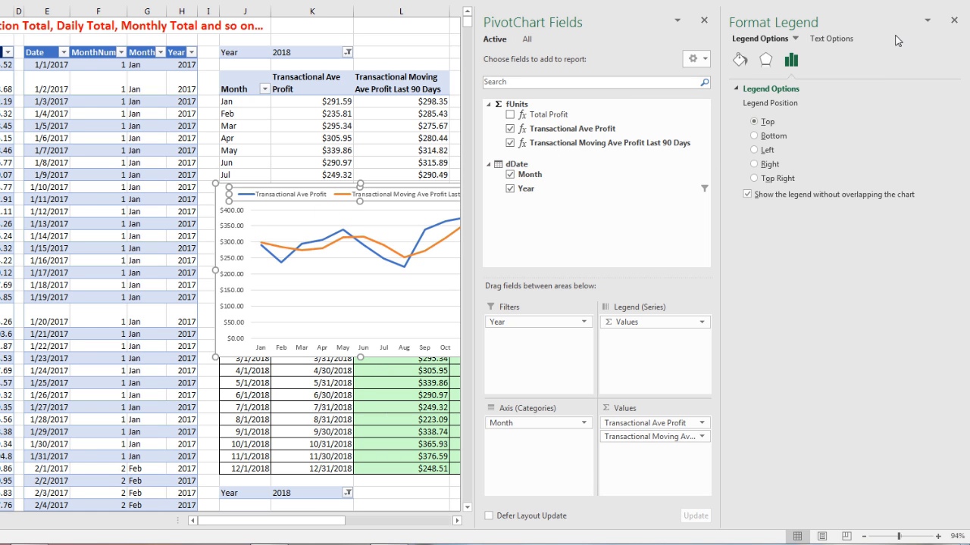
left_click(954, 21)
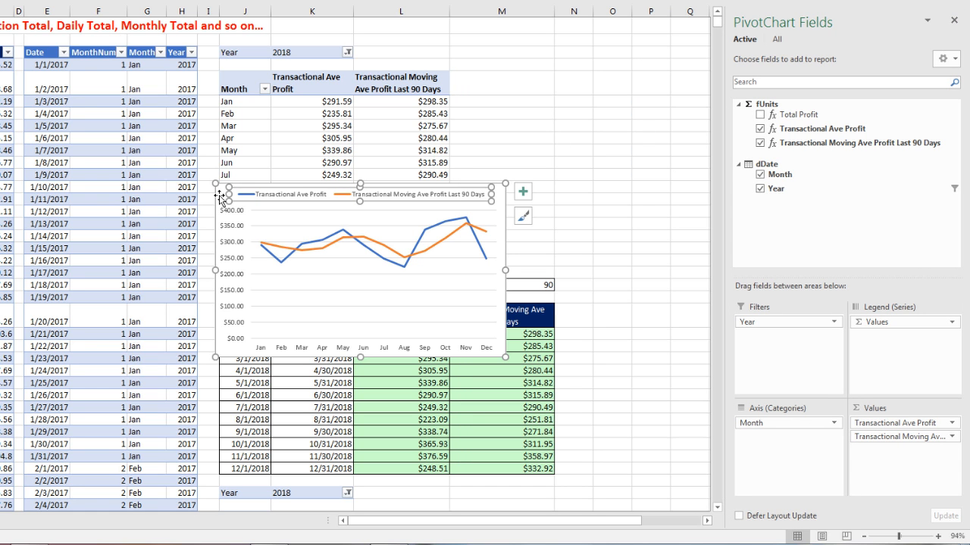
Move the PivotChart beside the PivotTable, starting at column N, then close its field list and deselect it
left_click(227, 356)
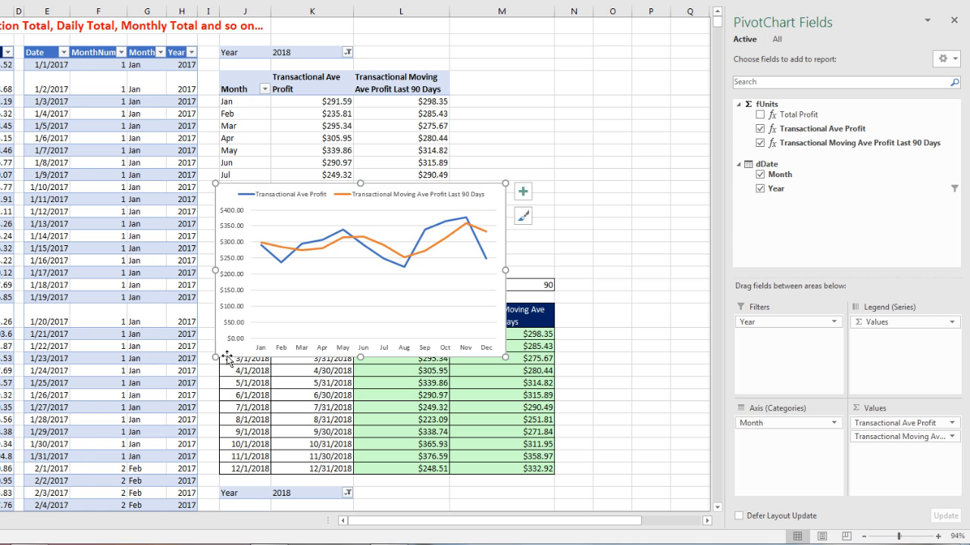
left_click_drag(222, 355, 467, 243)
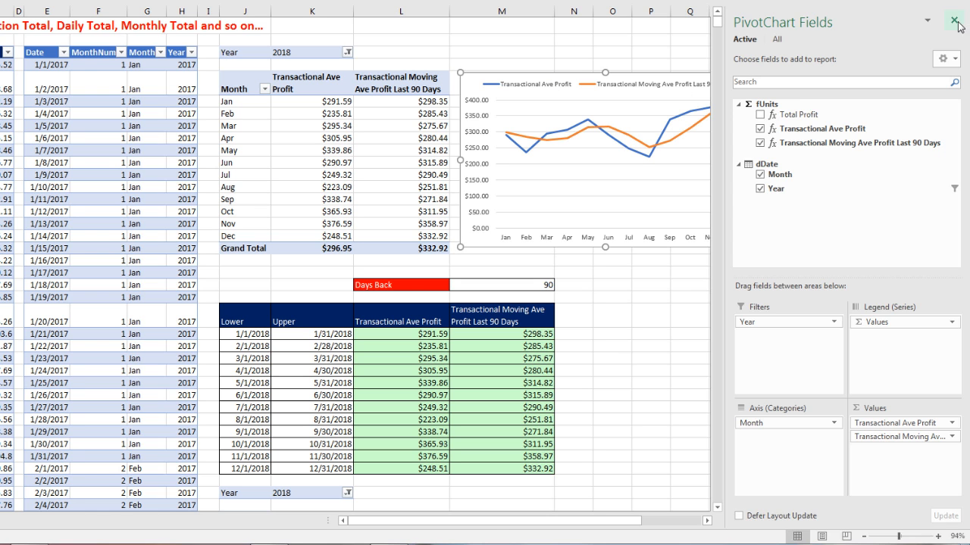
left_click(684, 275)
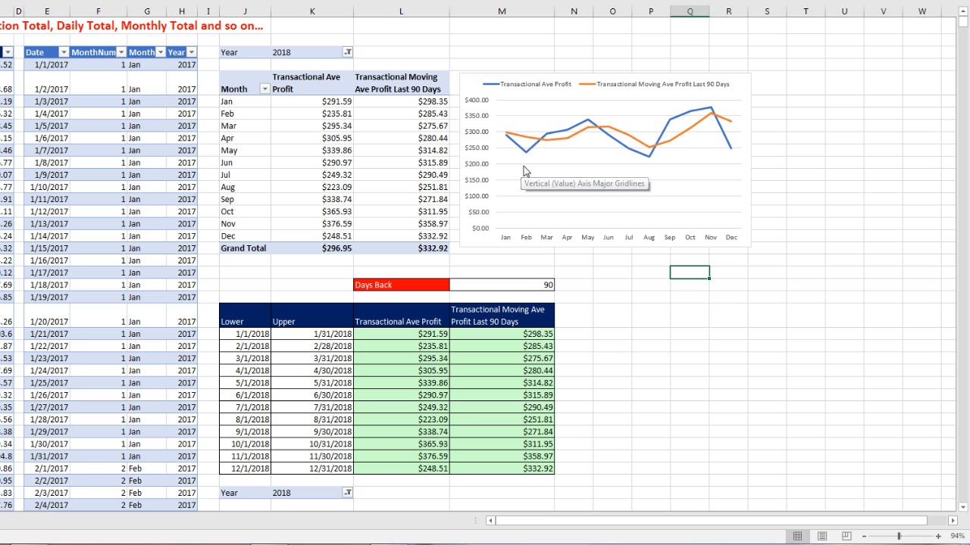
Inspect the chart's February data point, then select the lower Month PivotTable and look over the Daily Ave Profit table beneath it
mouse_move(530, 157)
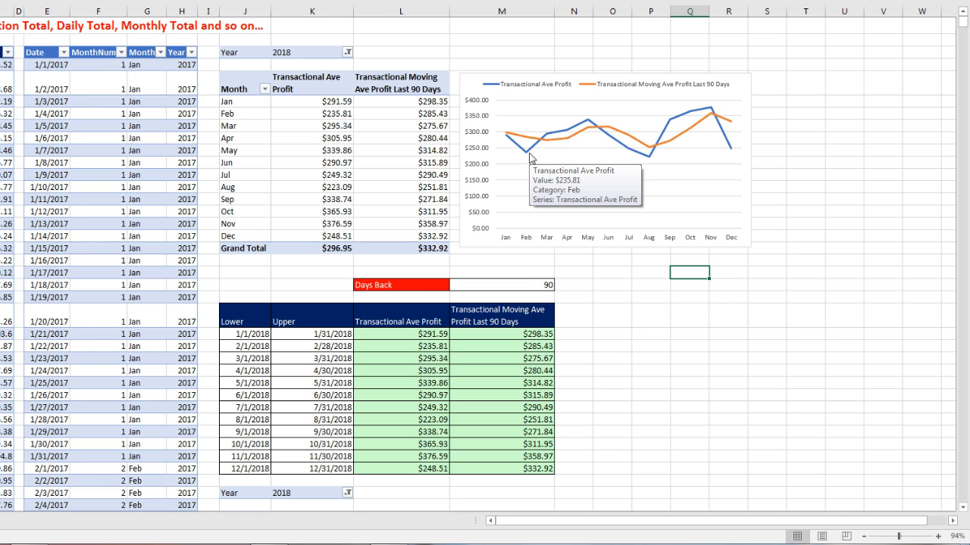
left_click(671, 350)
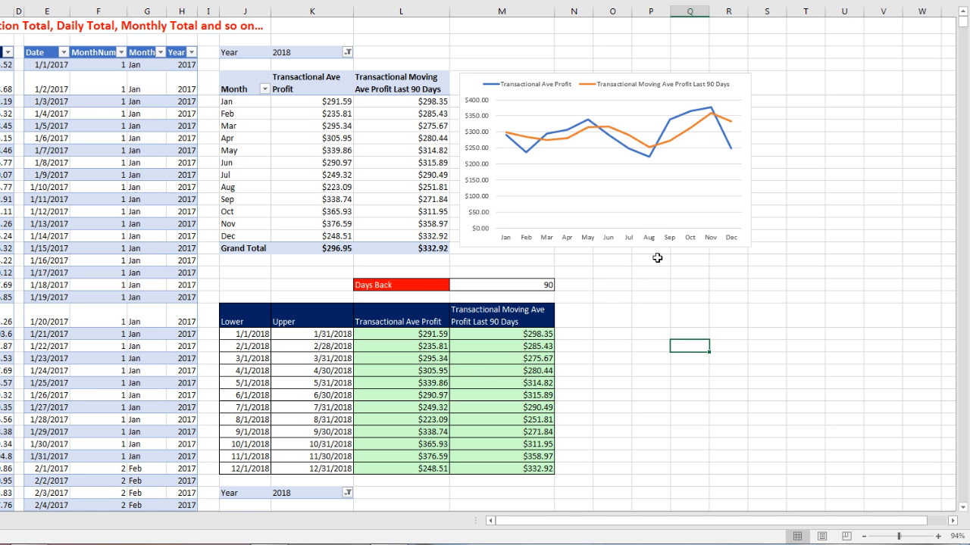
scroll(489, 372, "down", 7)
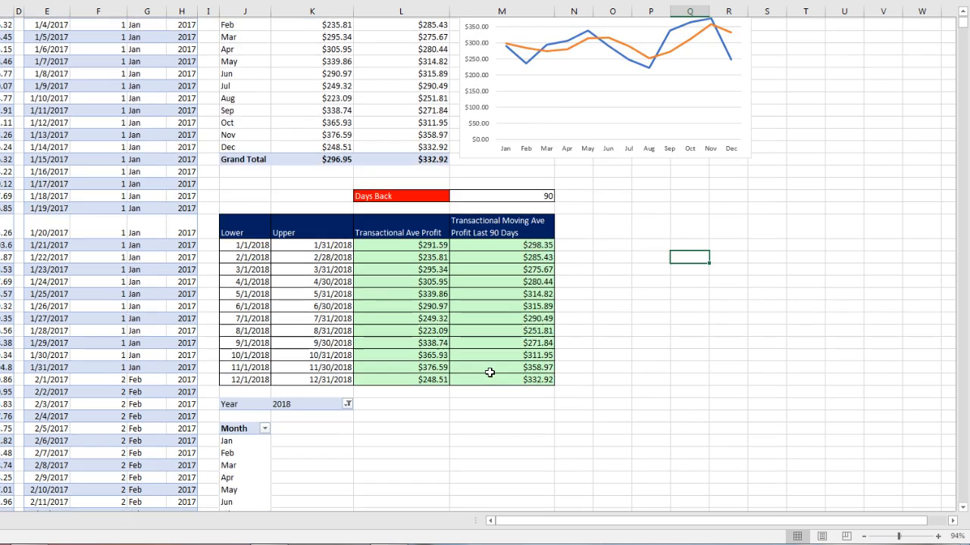
left_click(237, 244)
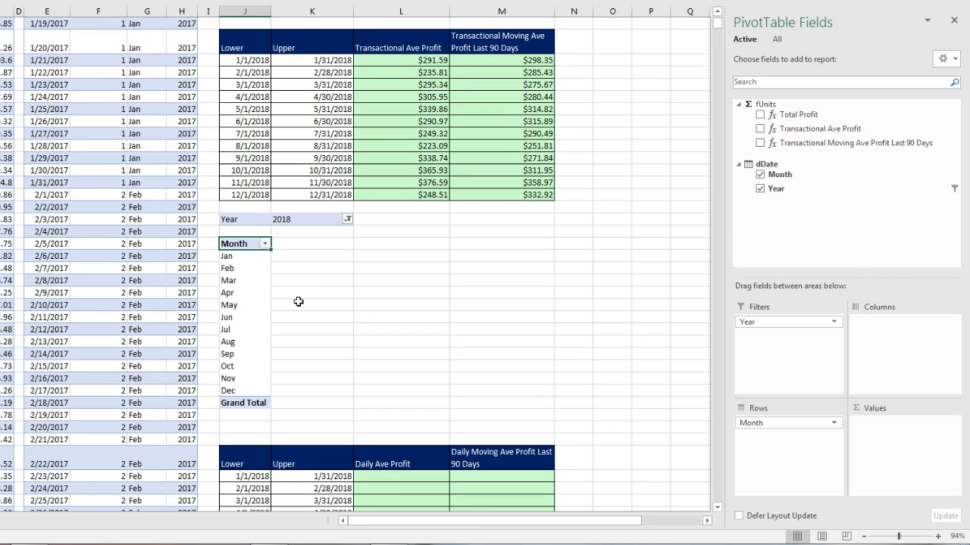
scroll(301, 303, "down", 1)
scroll(301, 303, "down", 2)
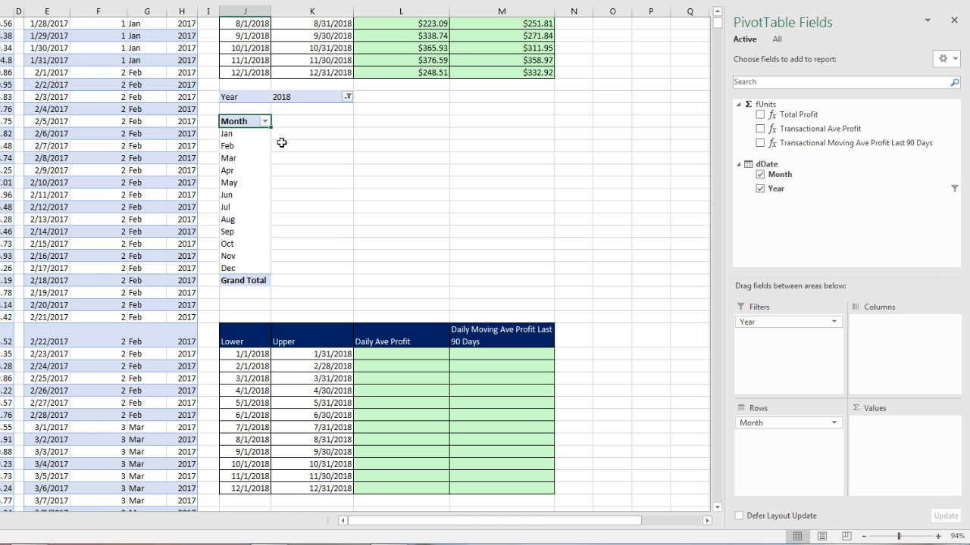
Switch to Power Pivot and start a measure named Daily Ave Profit with the AVERAGEX function in the empty cell below the existing measures
key("alt+Tab")
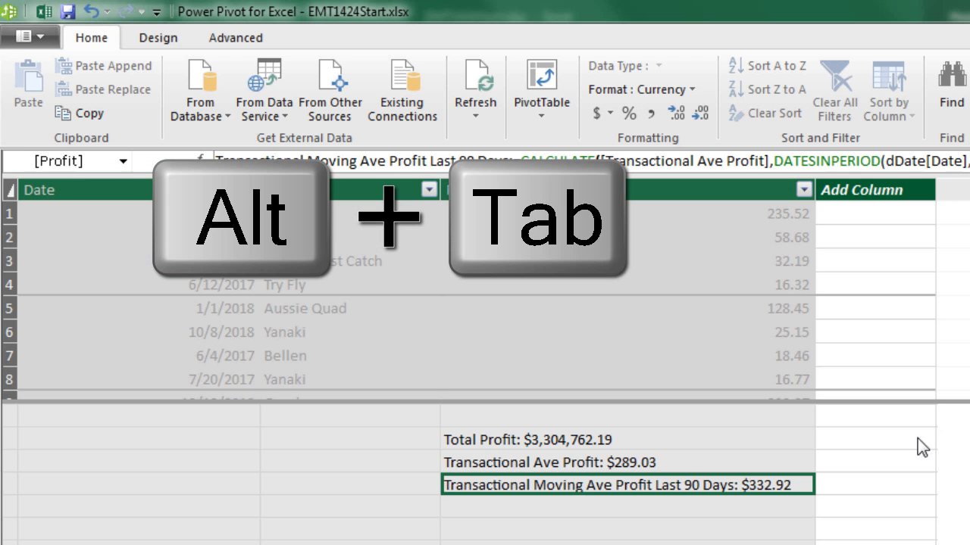
left_click(559, 507)
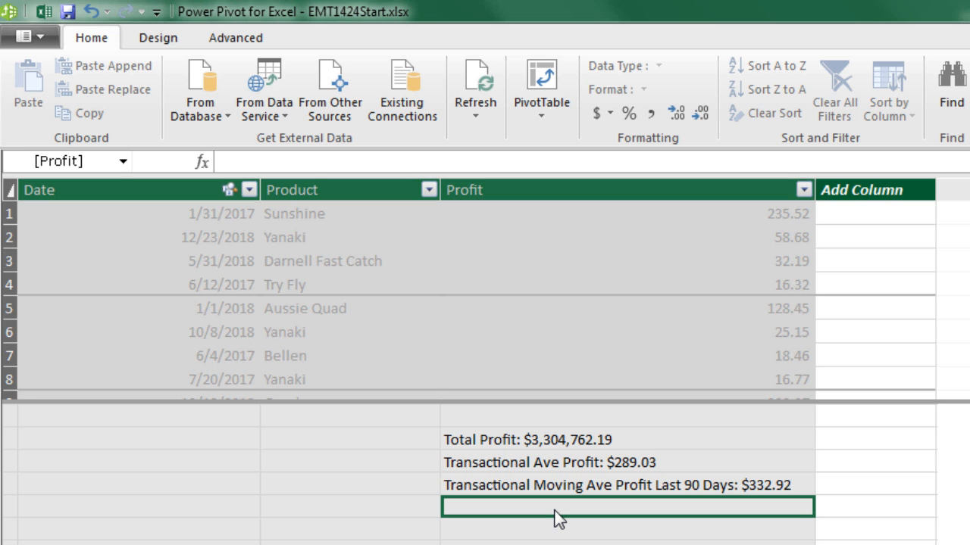
left_click(300, 163)
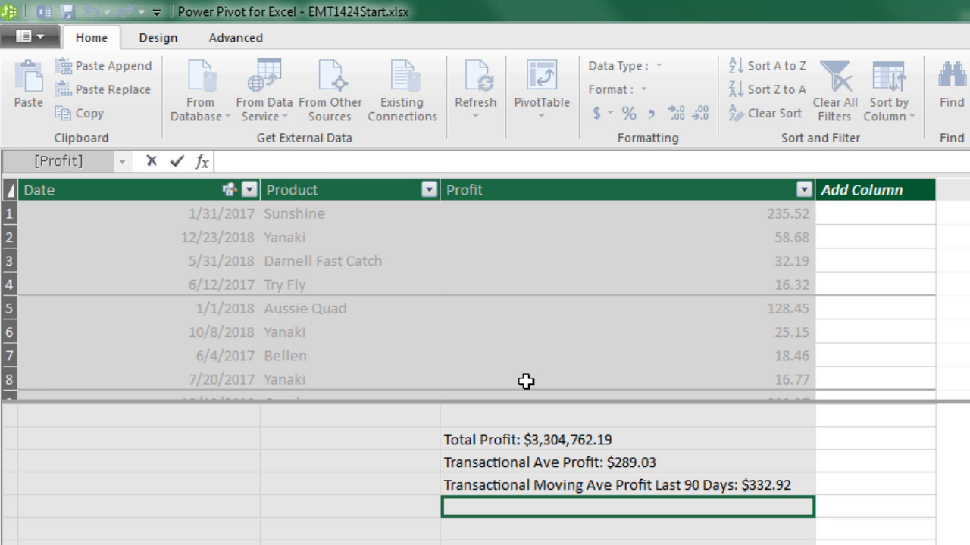
type("Daily Ave Profit")
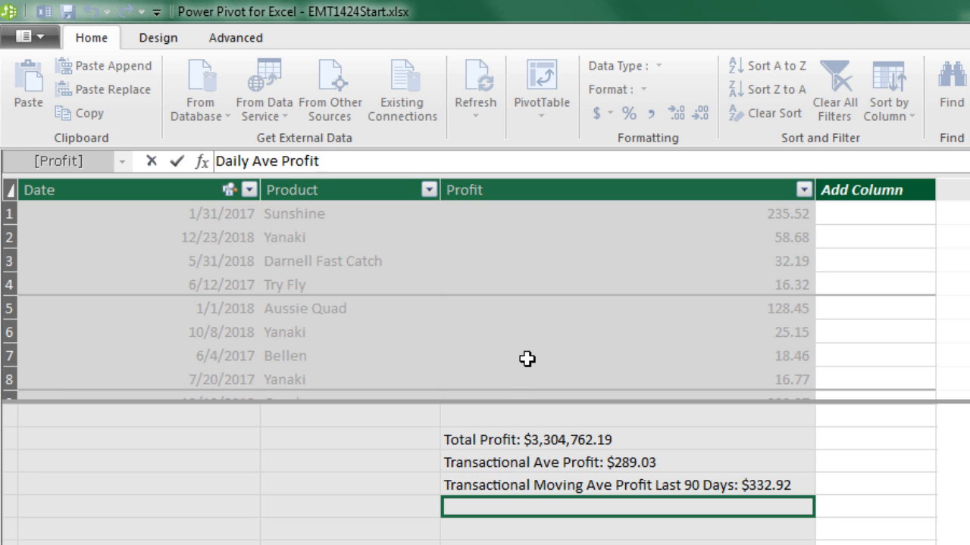
type("er")
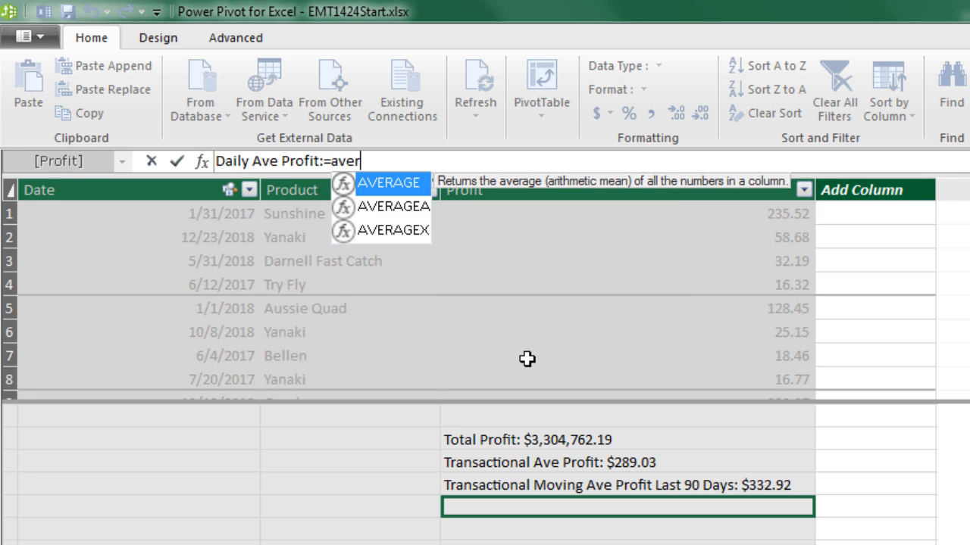
key("Down")
key("Down")
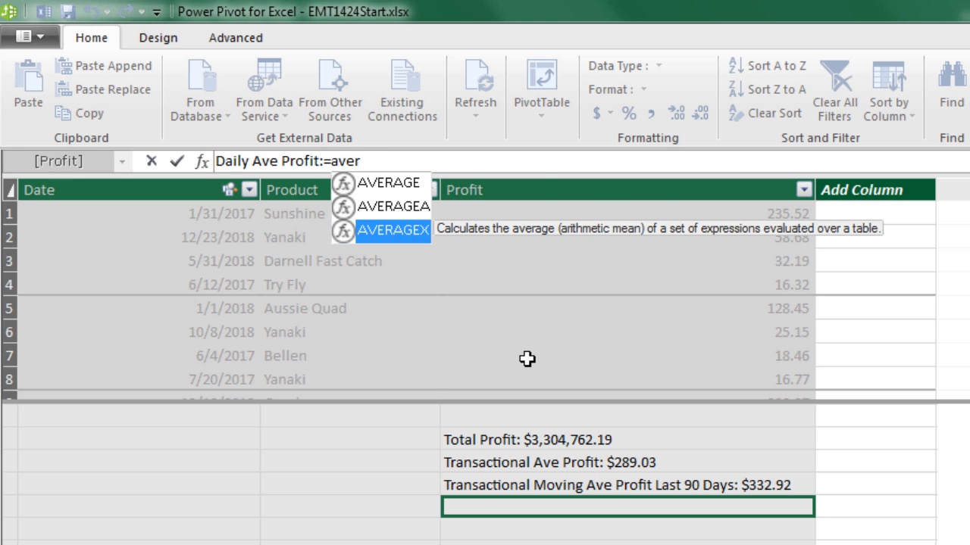
key("Tab")
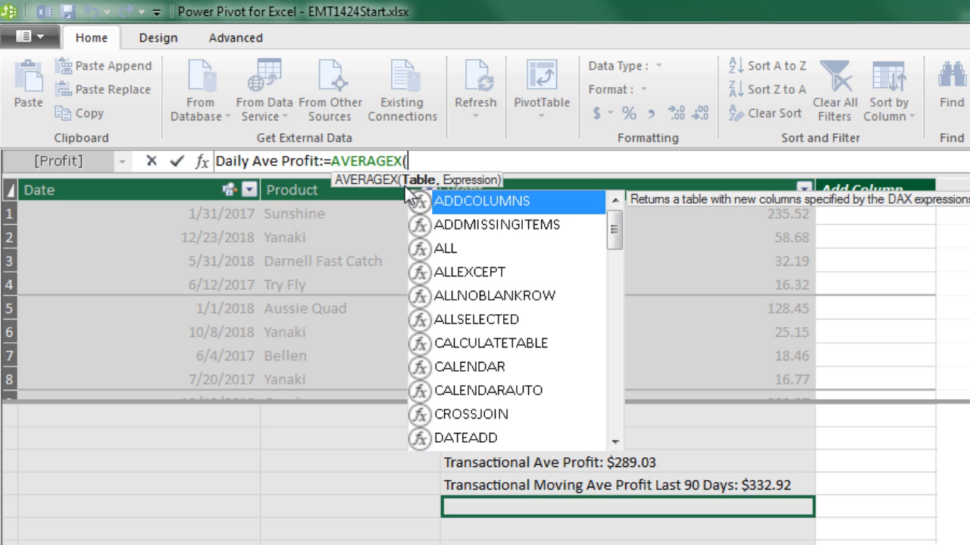
Complete the measure as Daily Ave Profit:=AVERAGEX(dDate,[Total Profit]) and enter it
type("dd")
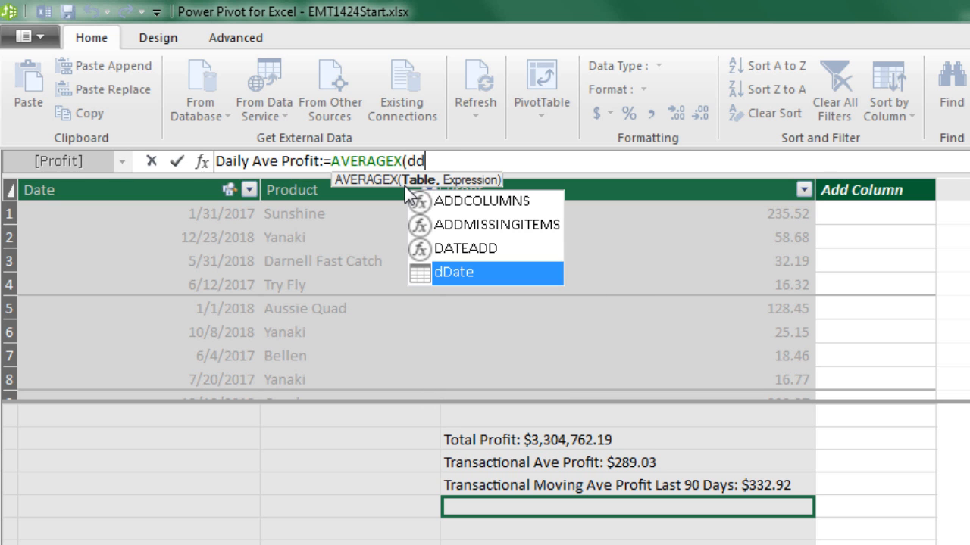
key("Tab")
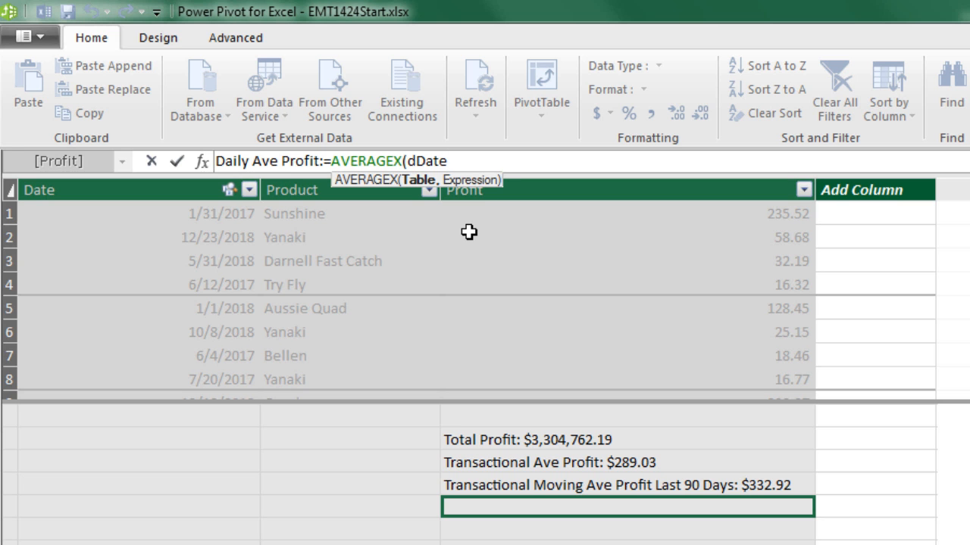
type(",")
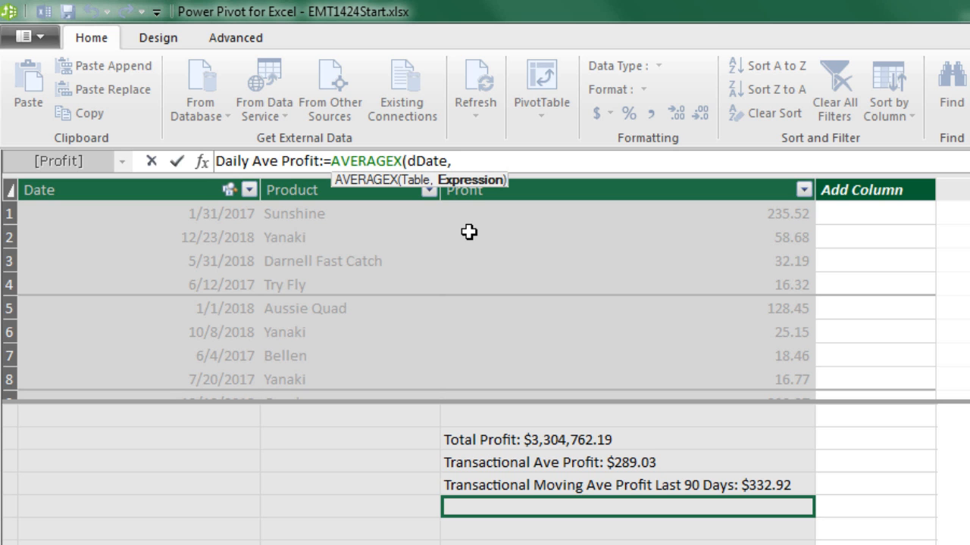
left_click(509, 444)
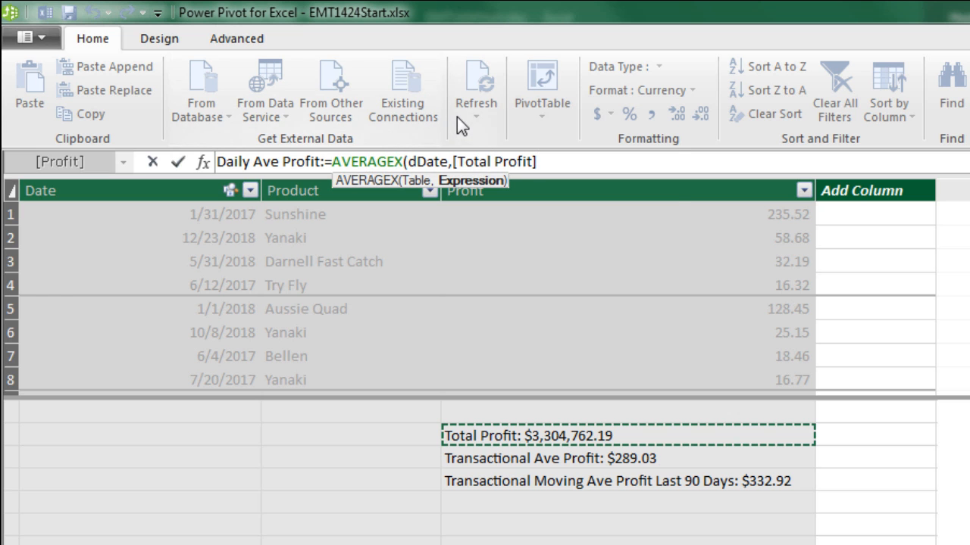
type("[Total Profit]")
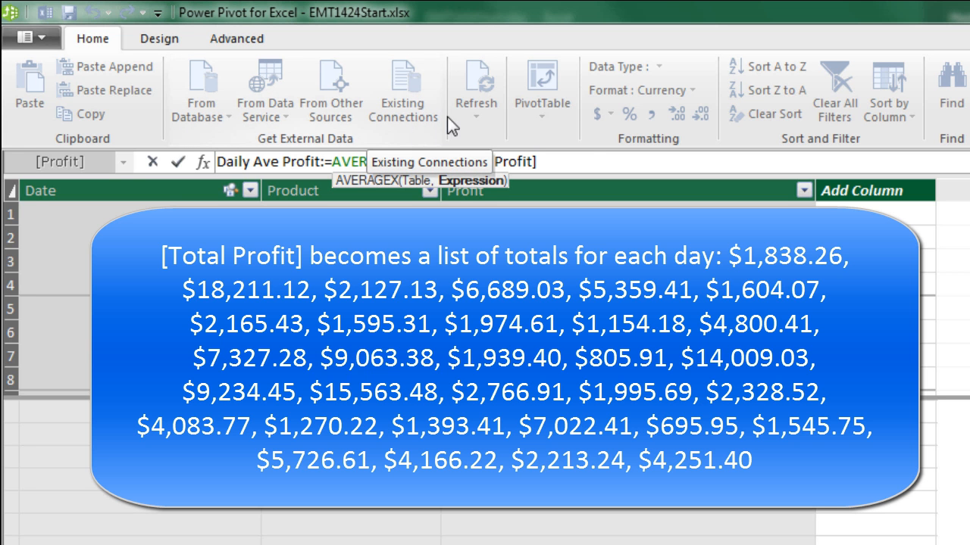
left_click(569, 161)
left_click_drag(565, 162, 452, 161)
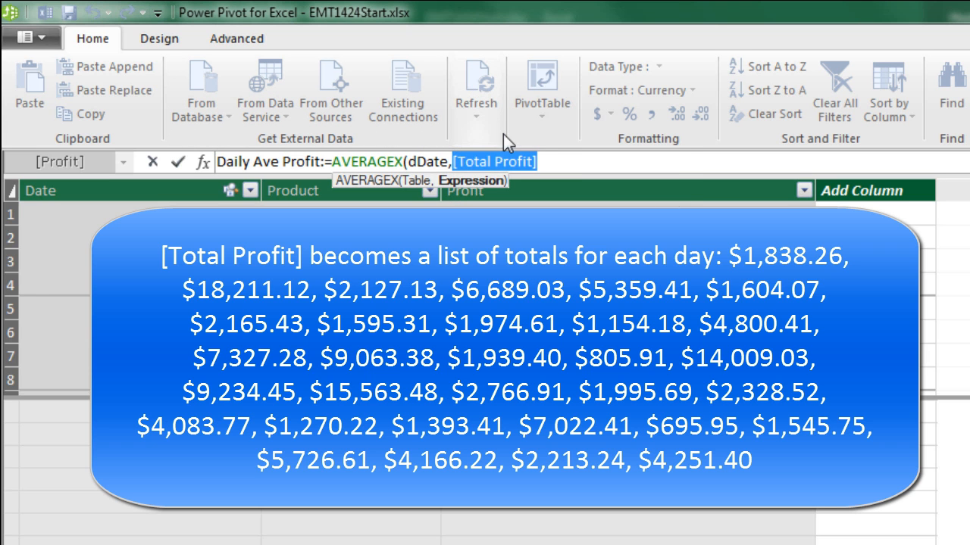
key("Right")
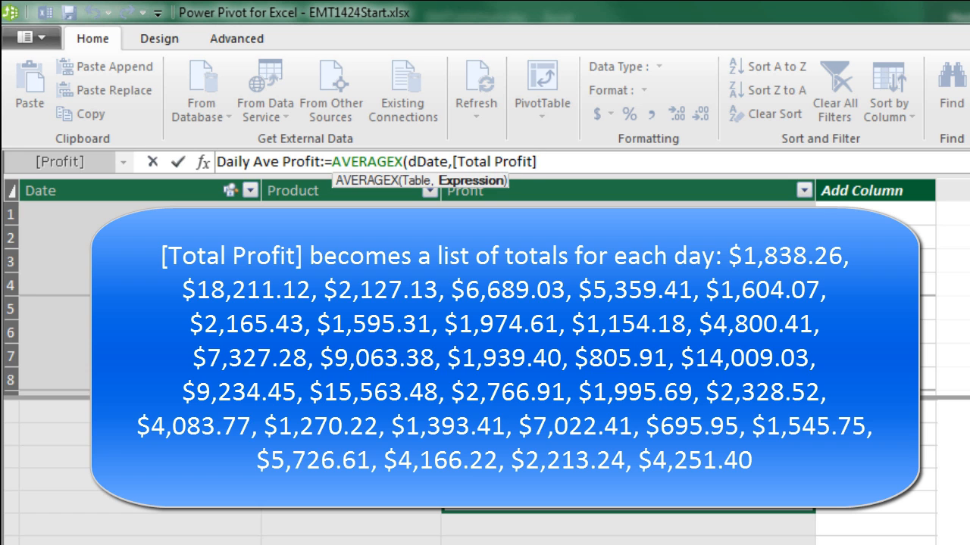
type(")")
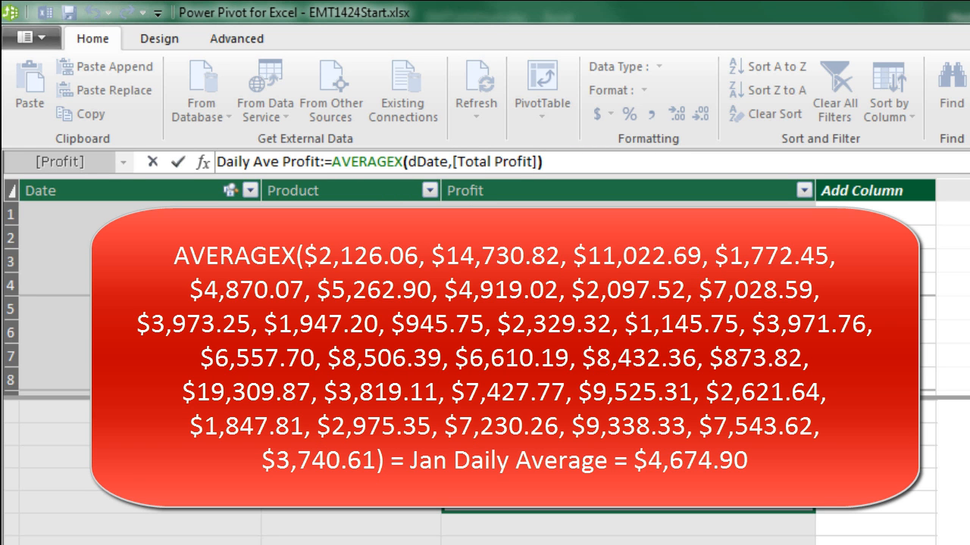
key("Return")
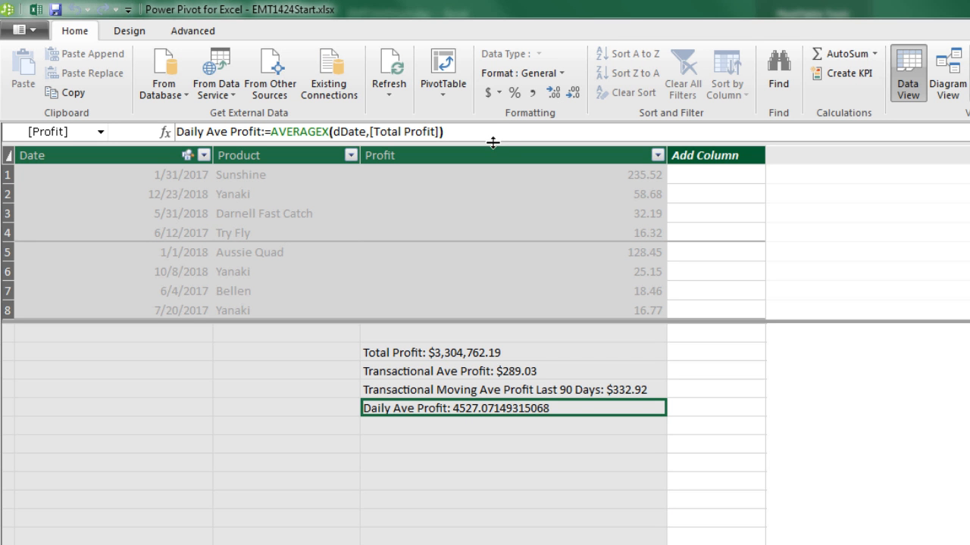
Format Daily Ave Profit as English (United States) currency and add it to the values of the lower Month PivotTable in Excel
left_click(498, 92)
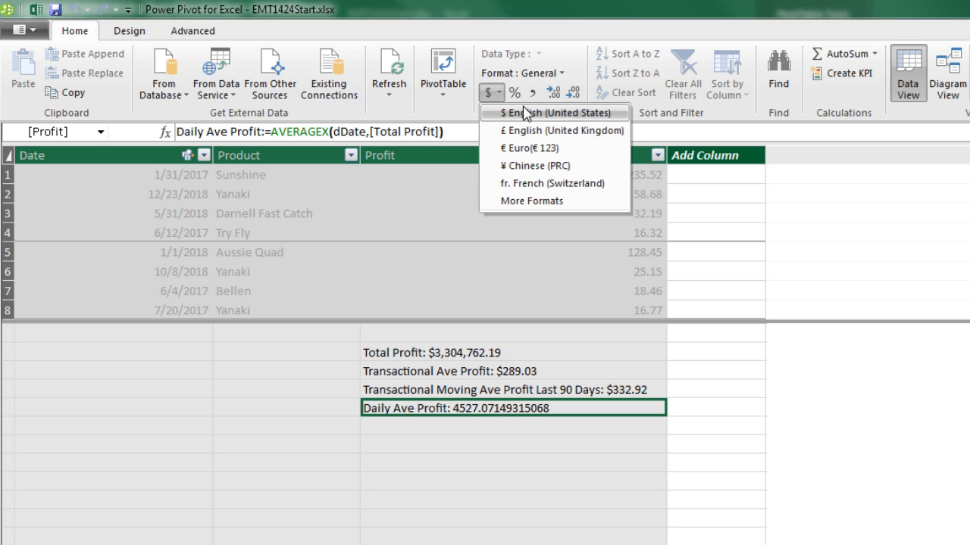
left_click(524, 112)
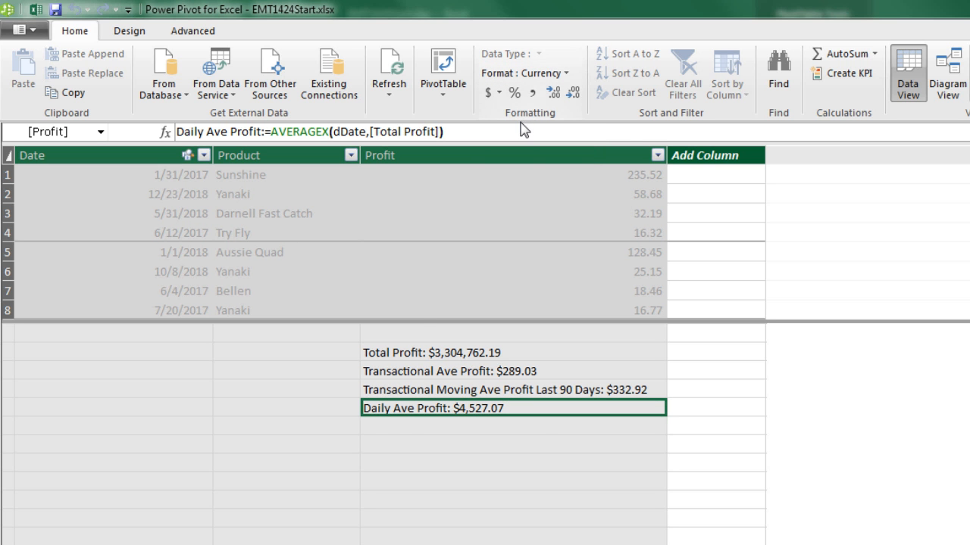
key("alt+Tab")
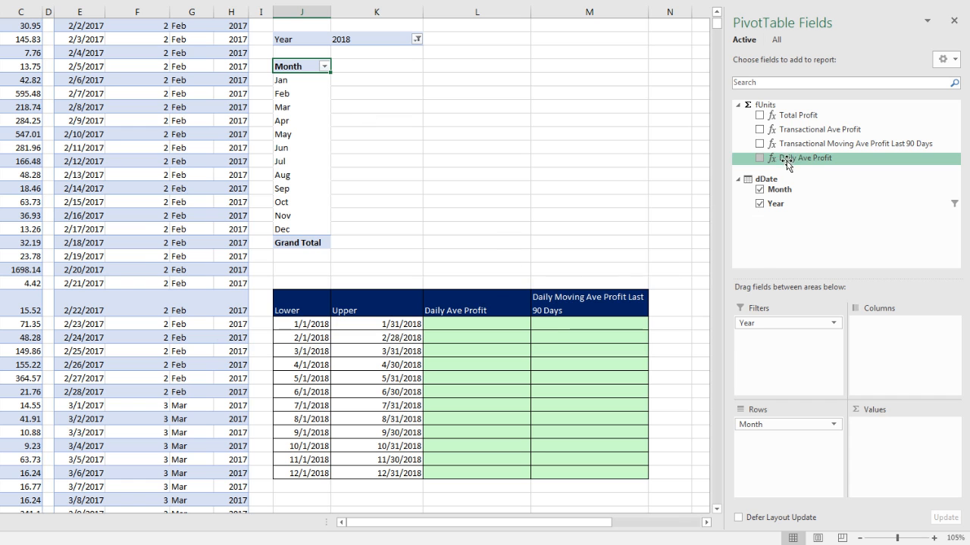
left_click_drag(790, 159, 878, 453)
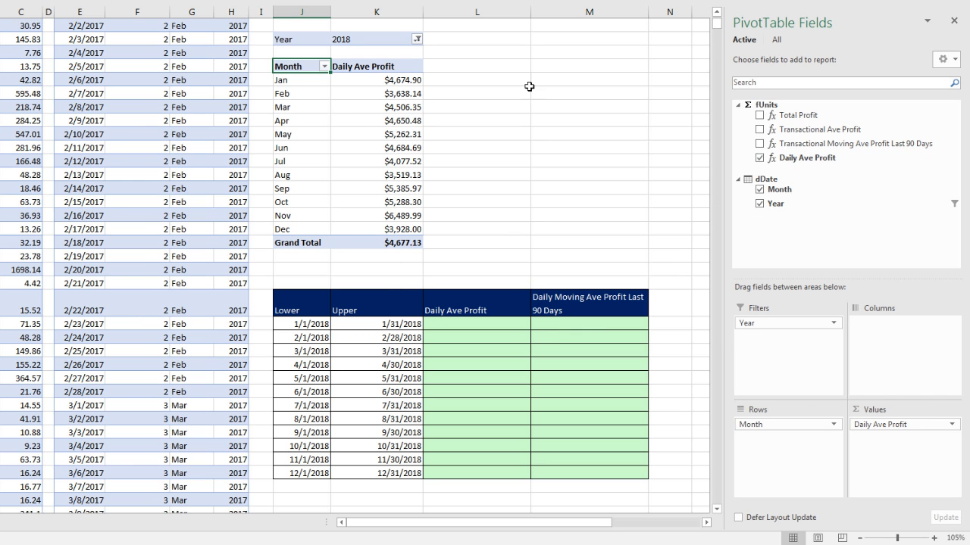
Examine the January to April daily averages in the PivotTable and the January Lower and Upper dates in the table below
left_click(409, 81)
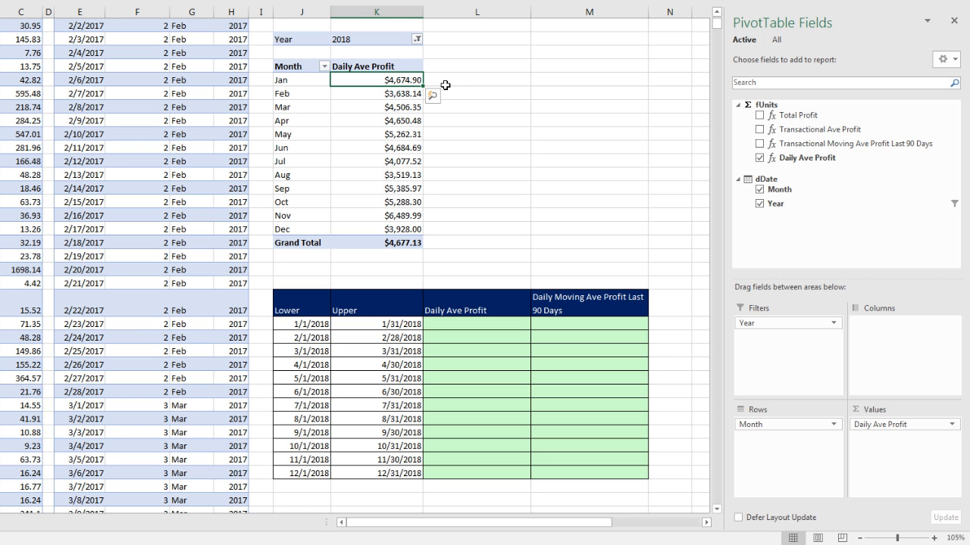
left_click(392, 94)
left_click(393, 107)
left_click(392, 121)
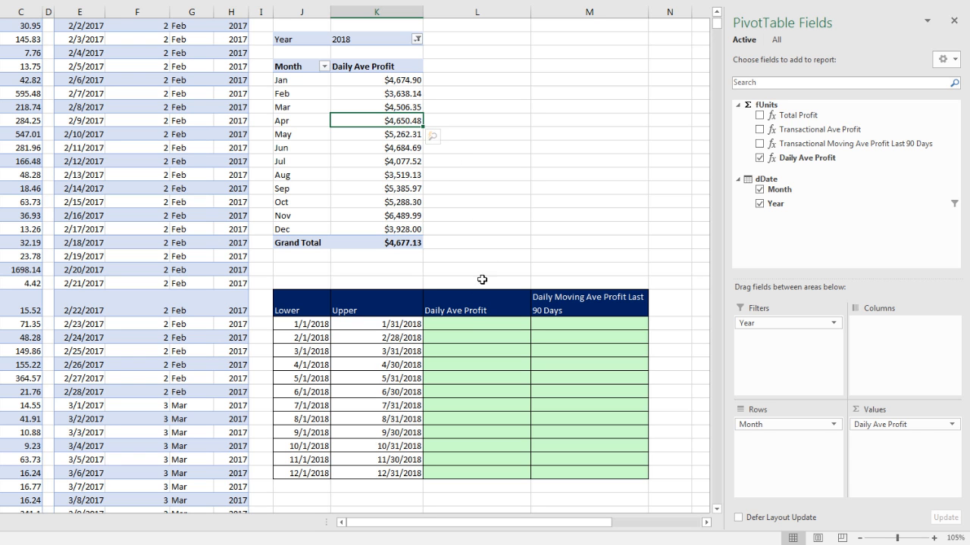
left_click(467, 324)
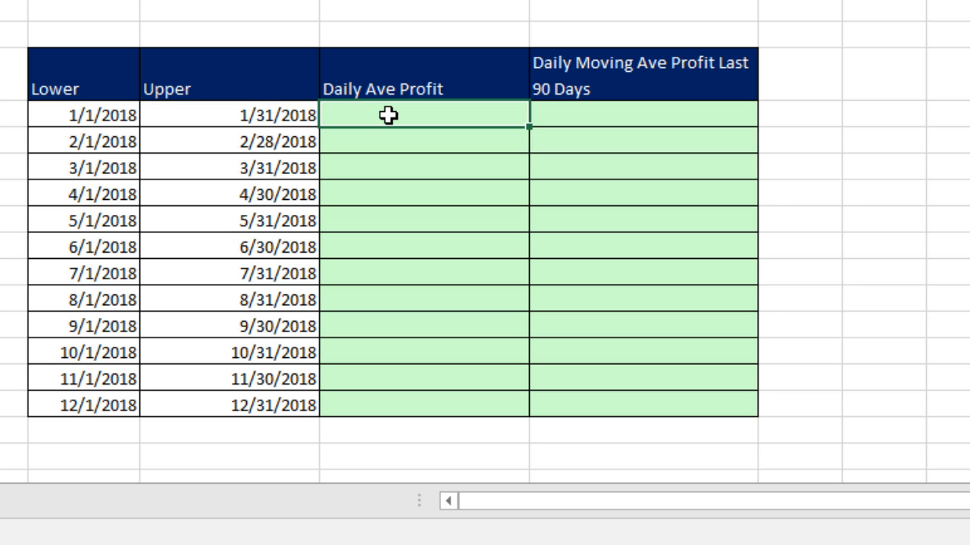
left_click_drag(94, 114, 203, 117)
left_click(91, 115)
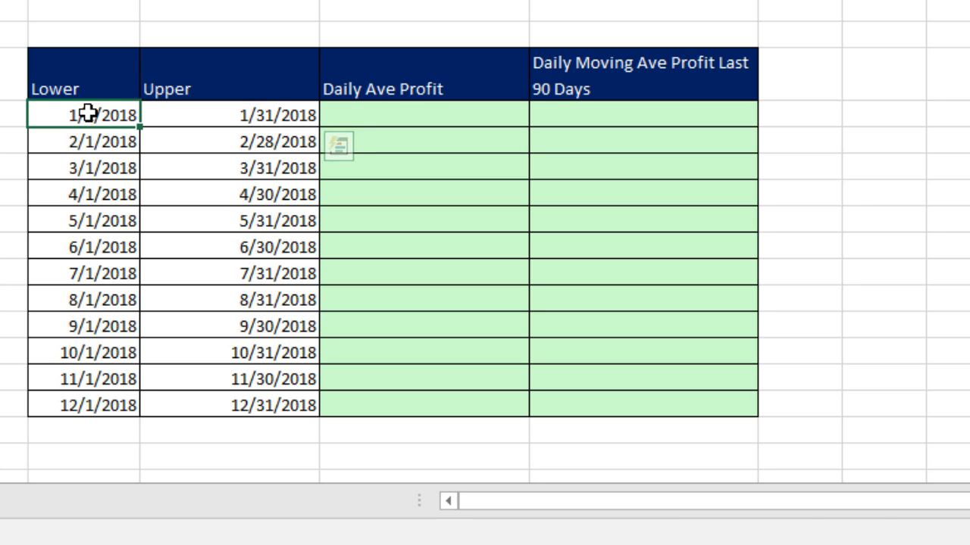
left_click(198, 118)
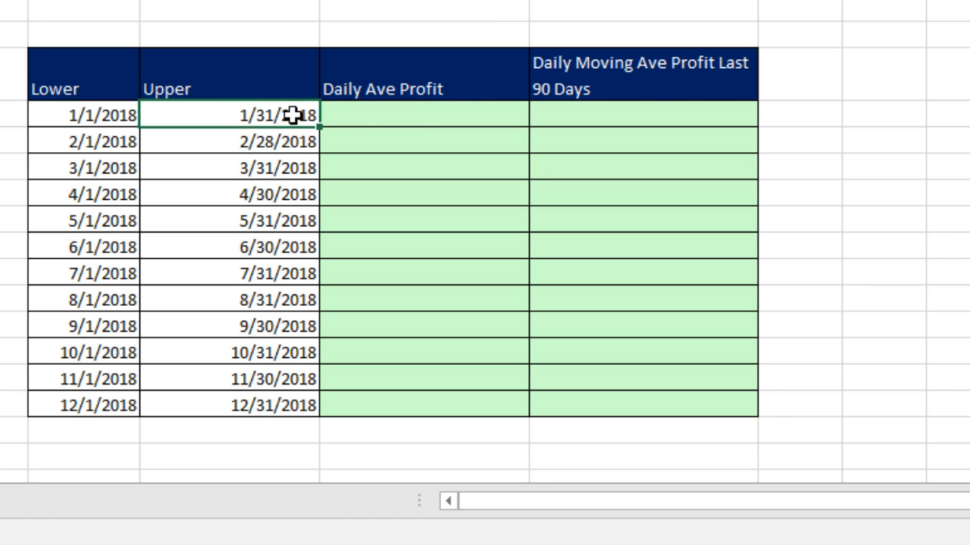
Begin the January Daily Ave Profit formula as =J60&":"&K60, preview its evaluated result and restore the formula text
left_click(404, 116)
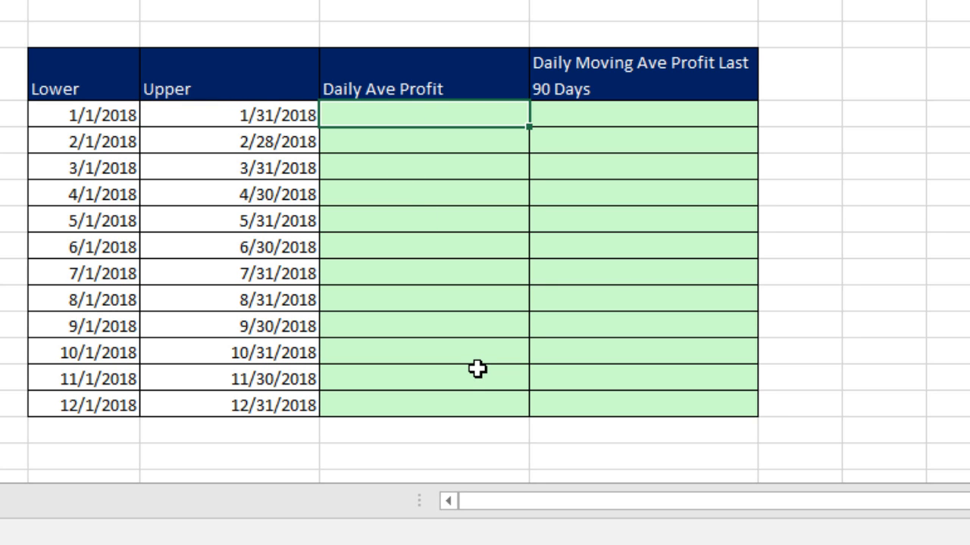
type("=")
key("Left")
key("Left")
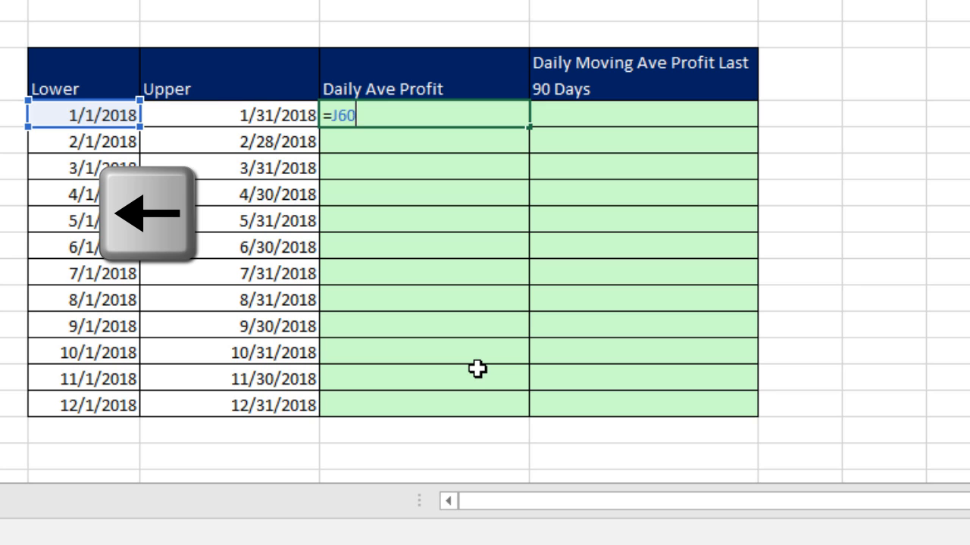
type("&")
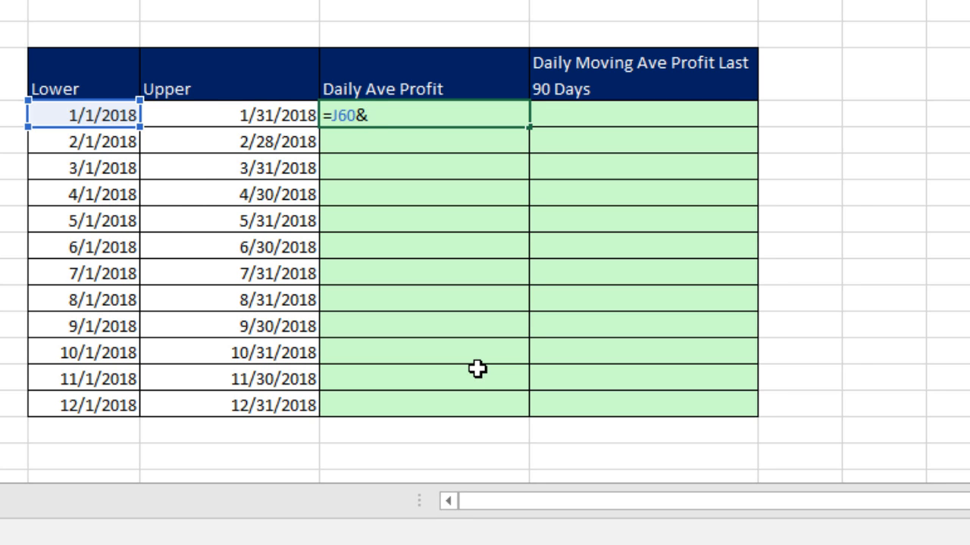
type("\":\"&")
key("Left")
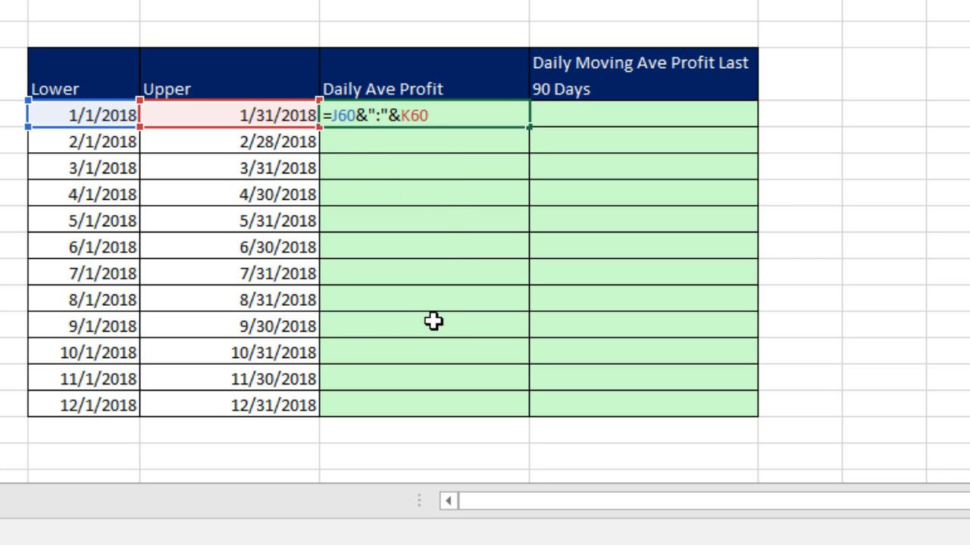
key("F9")
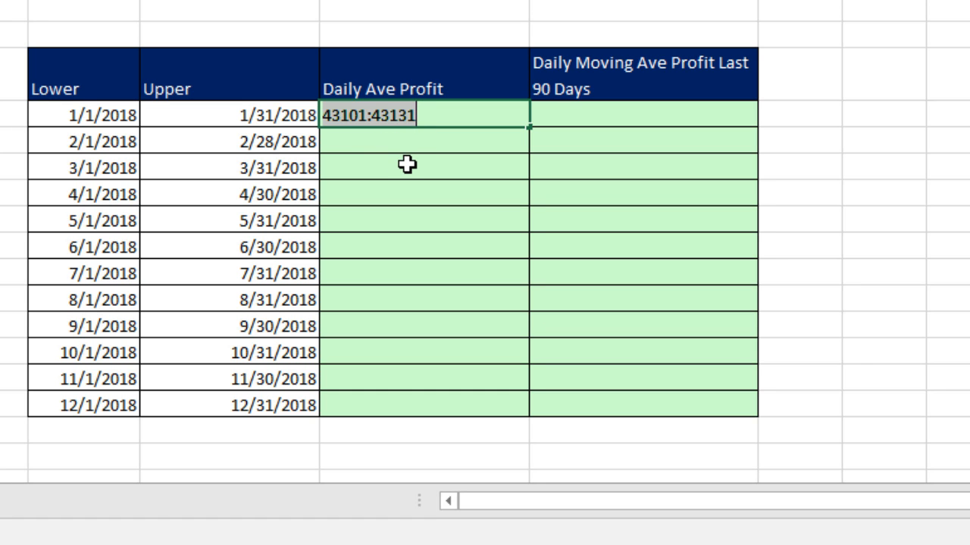
key("ctrl+z")
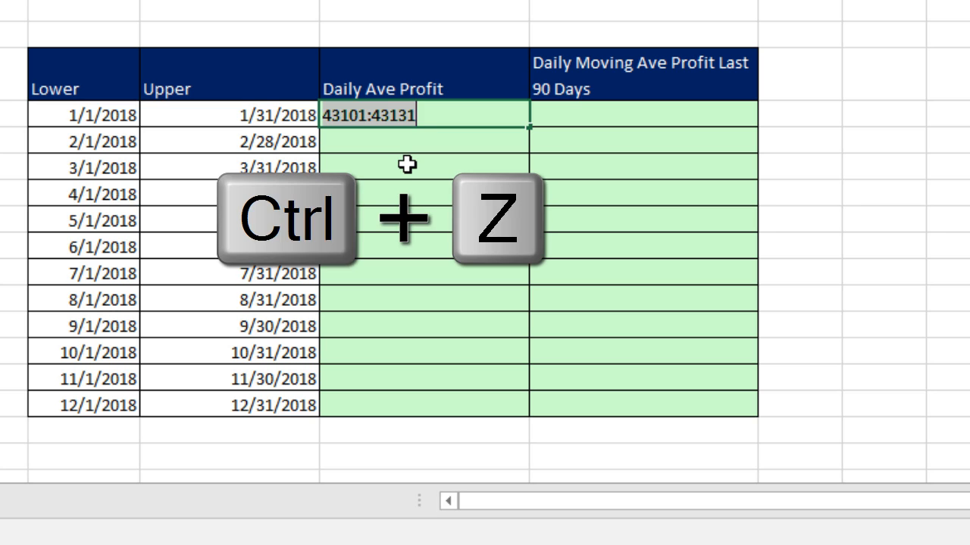
Wrap the joined date text in the INDIRECT function so the formula reads =INDIRECT(J60&":"&K60)
left_click(332, 120)
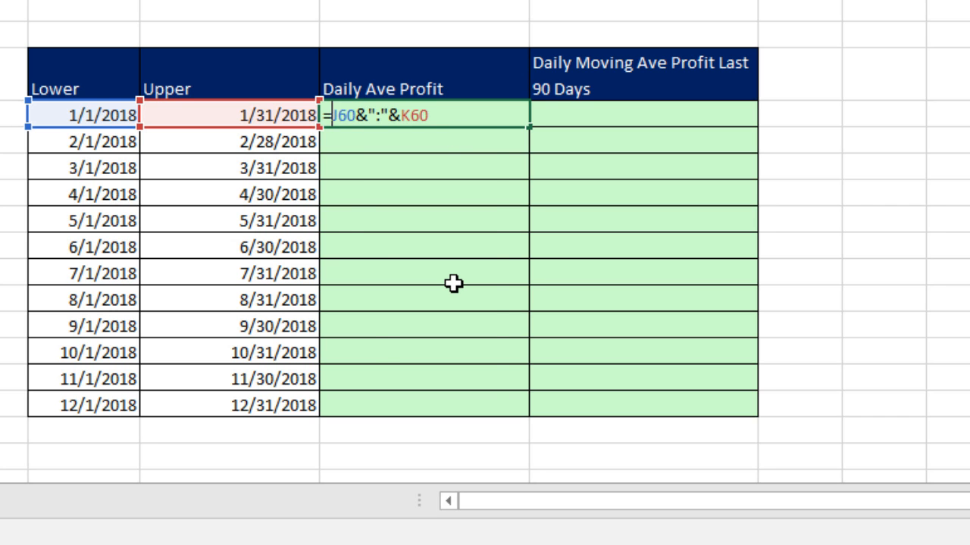
type("in")
key("Down")
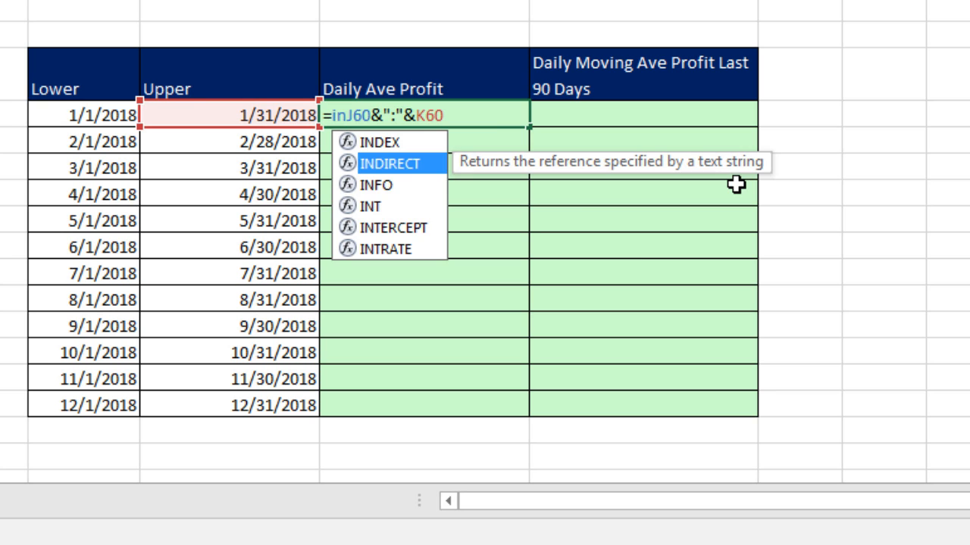
key("Tab")
left_click(521, 115)
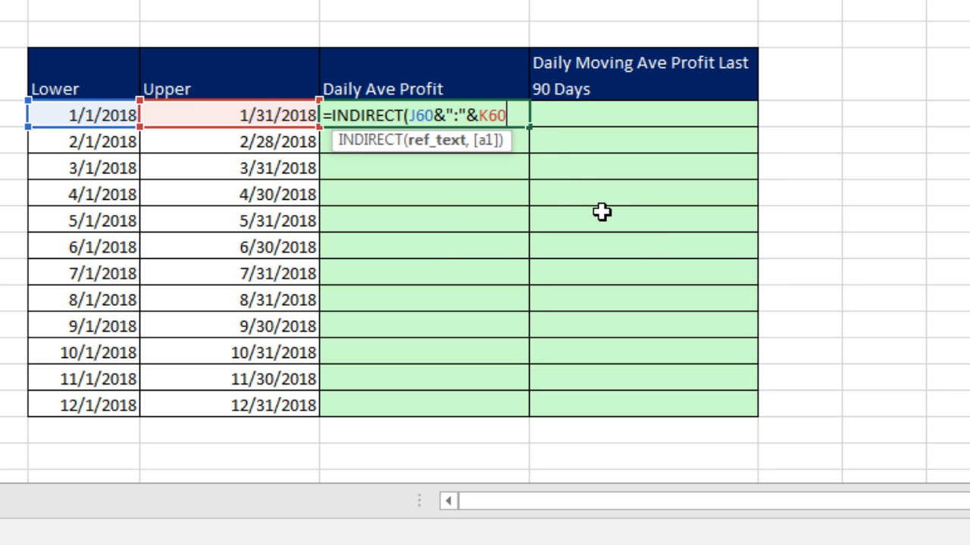
type(")")
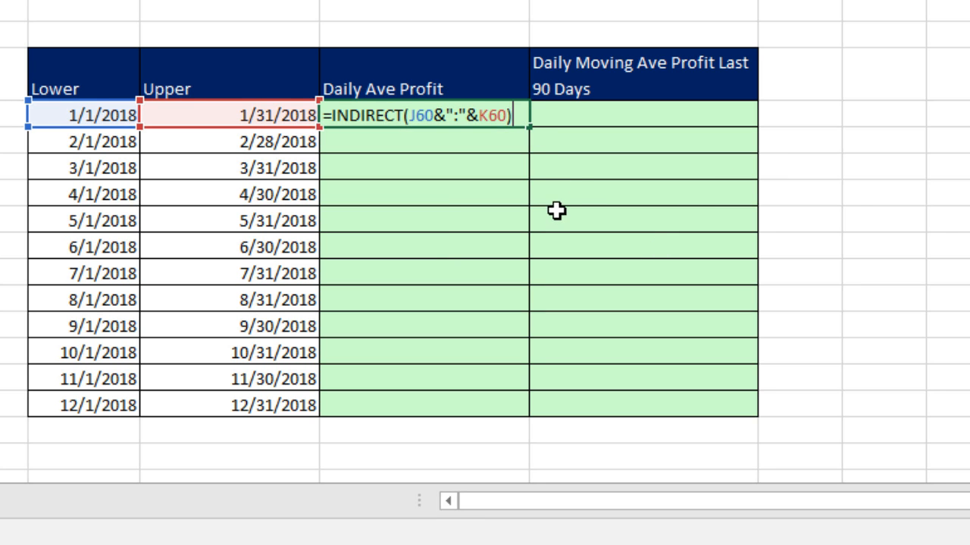
Try previewing the INDIRECT result, and wrap it in ROW so the January formula reads =ROW(INDIRECT(J60&":"&K60))
key("F9")
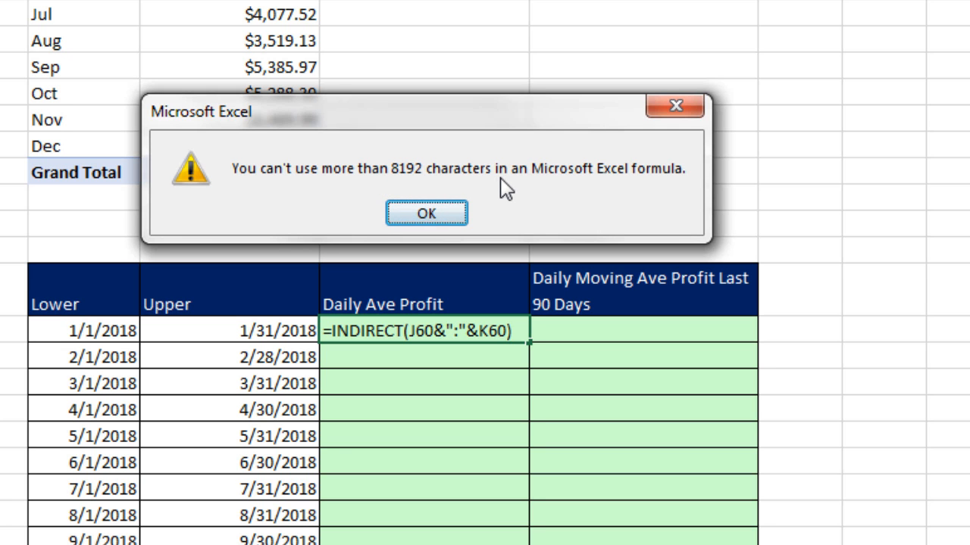
key("Return")
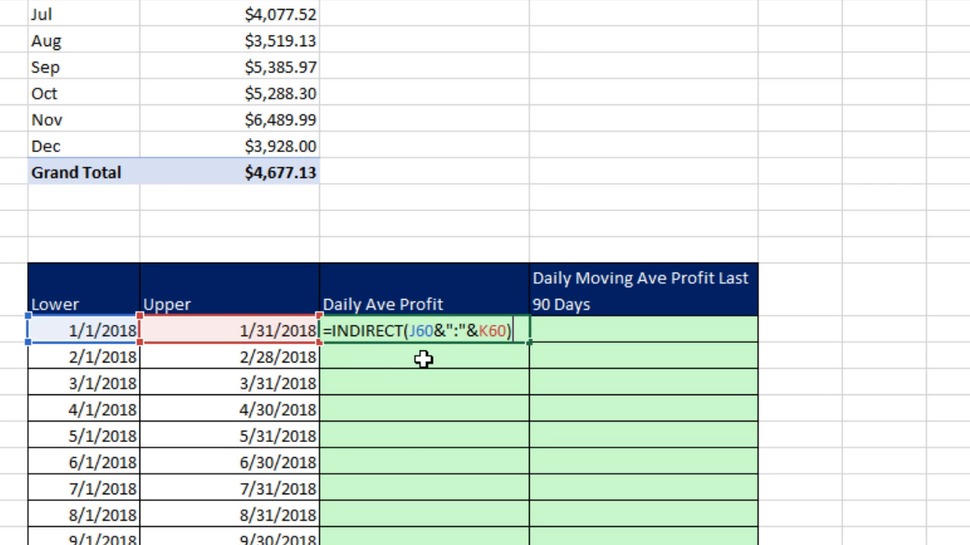
left_click(333, 331)
type("row")
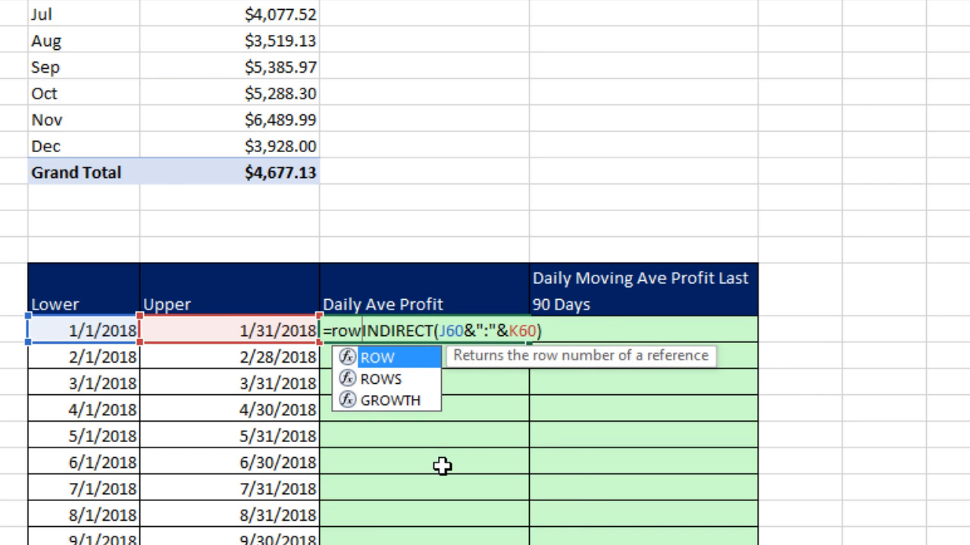
key("Tab")
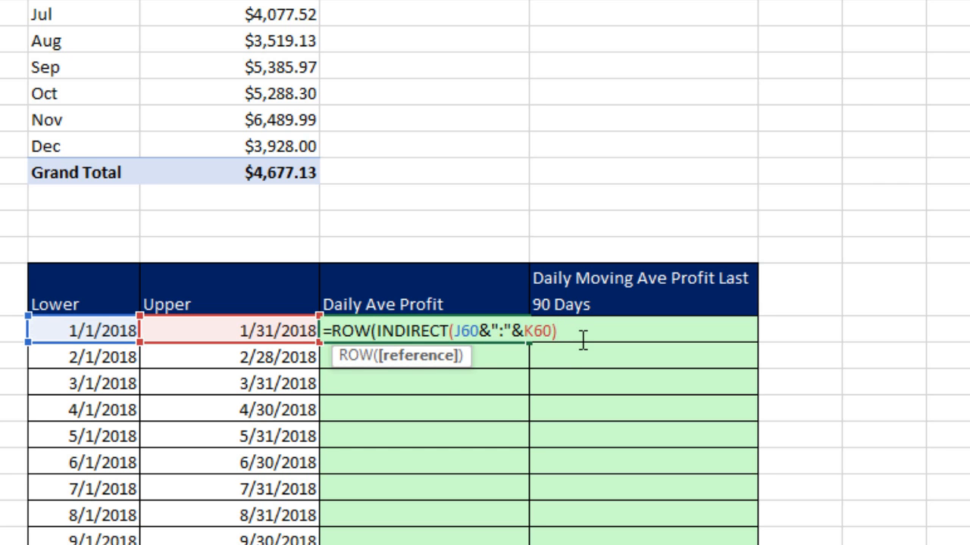
type(")")
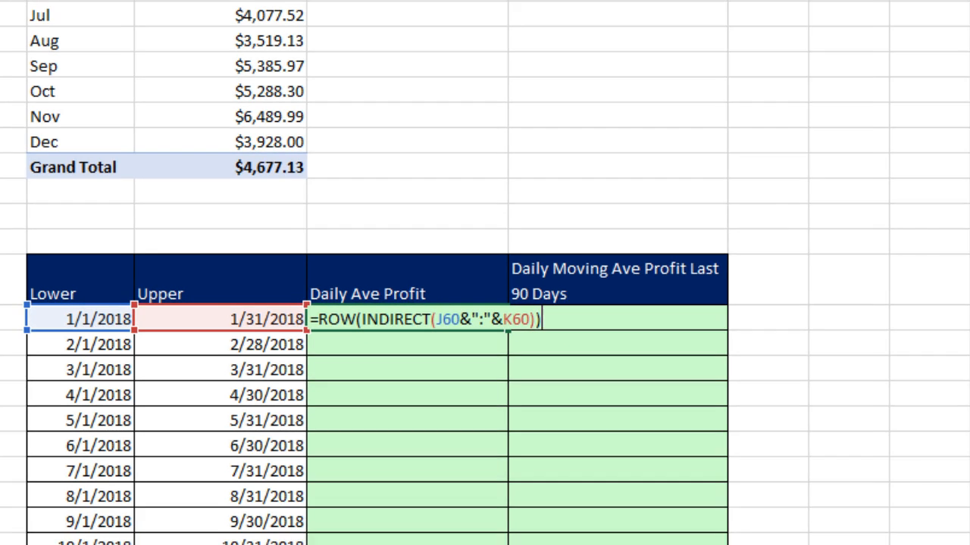
Preview the array of date serial numbers from the ROW formula and restore the formula text
key("F9")
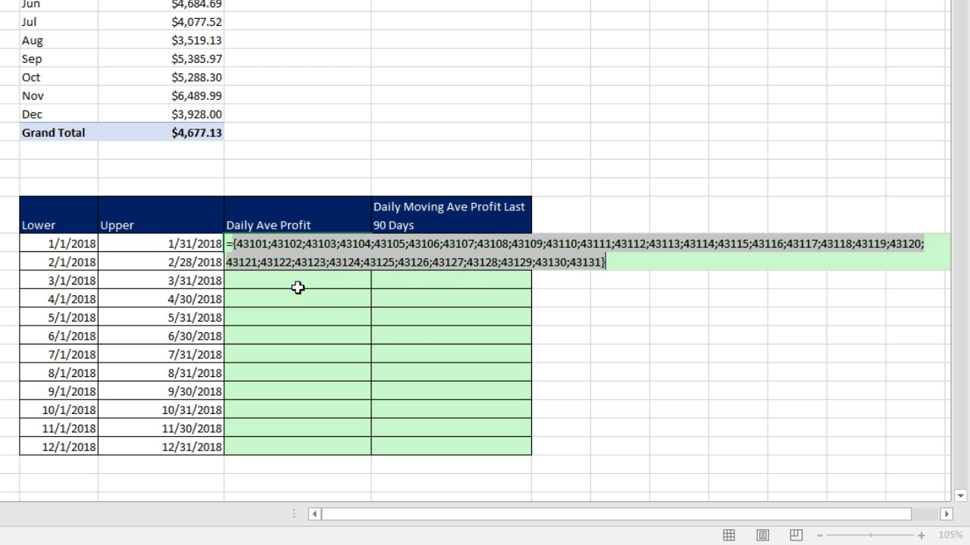
key("ctrl+z")
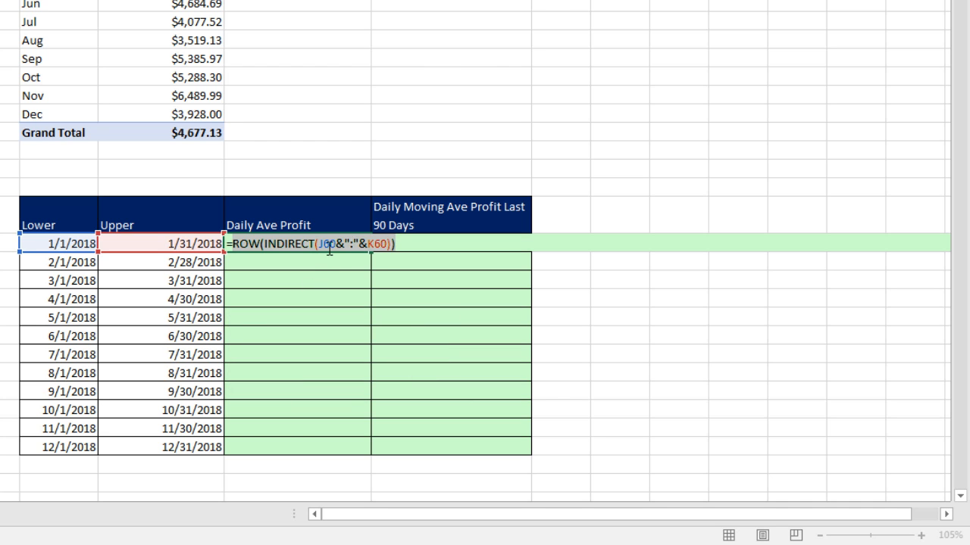
left_click(330, 250)
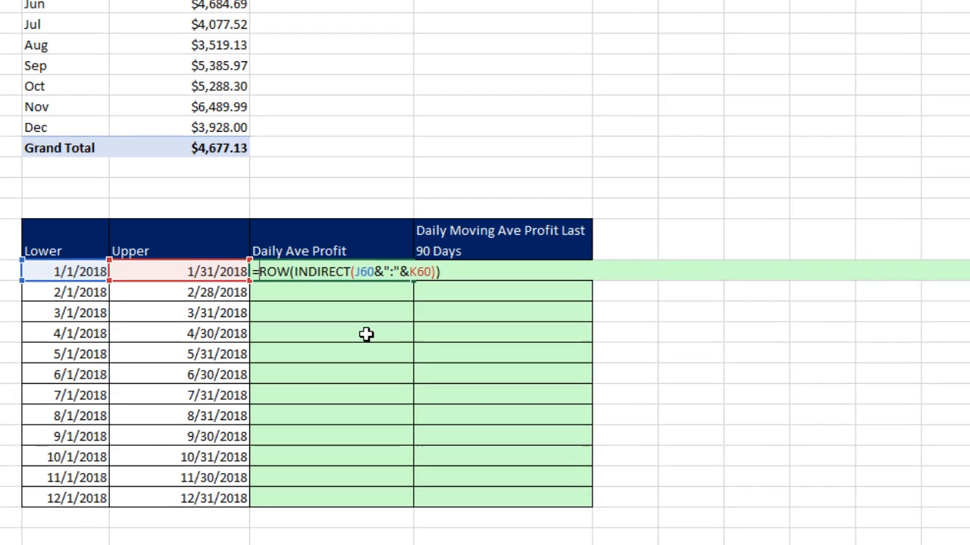
Start a SUMIFS function in front of ROW with fUnits[Profit] as the sum range and check that argument
type("sumifs")
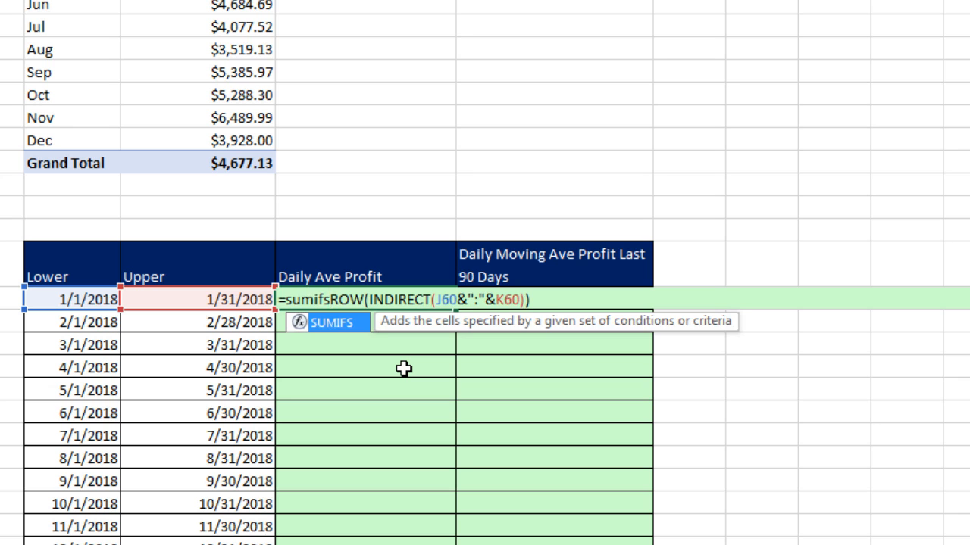
key("Tab")
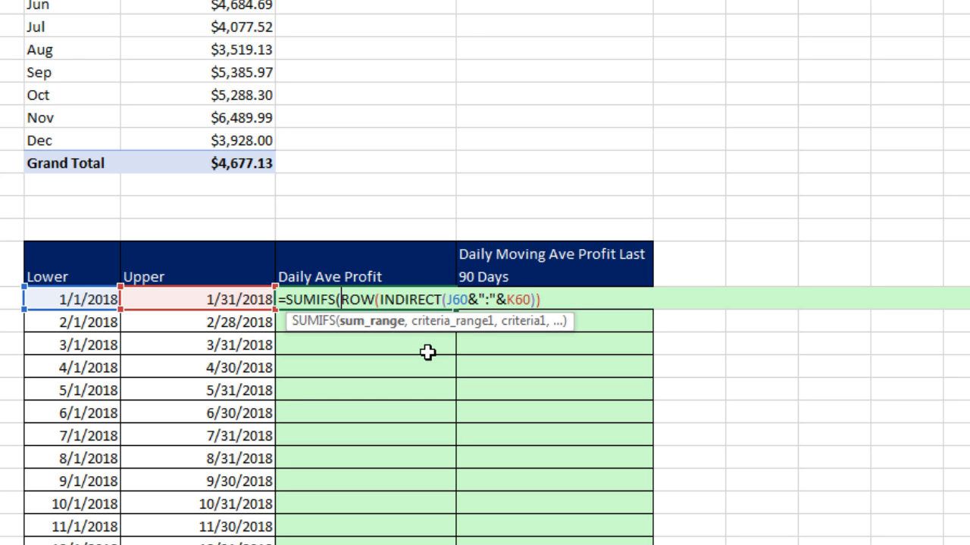
type("fu")
key("Tab")
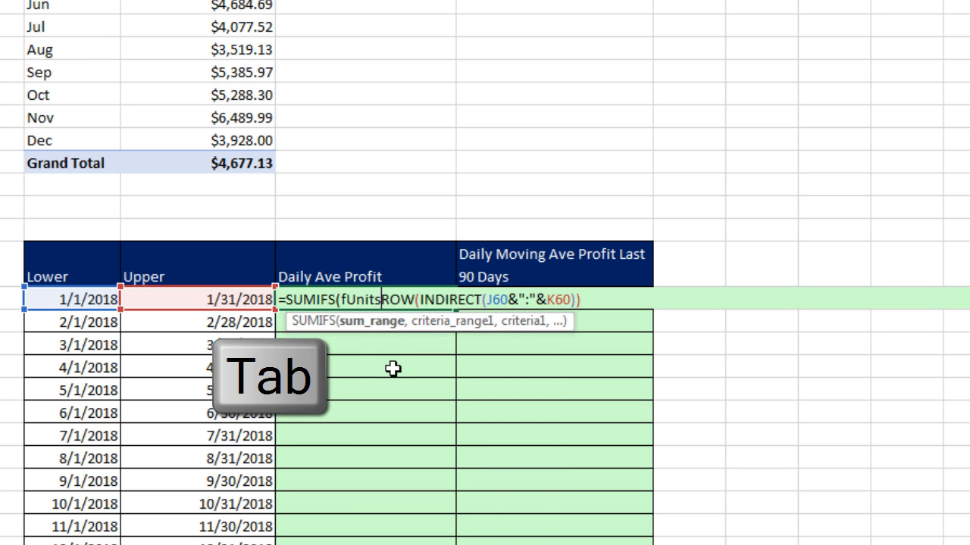
type("[")
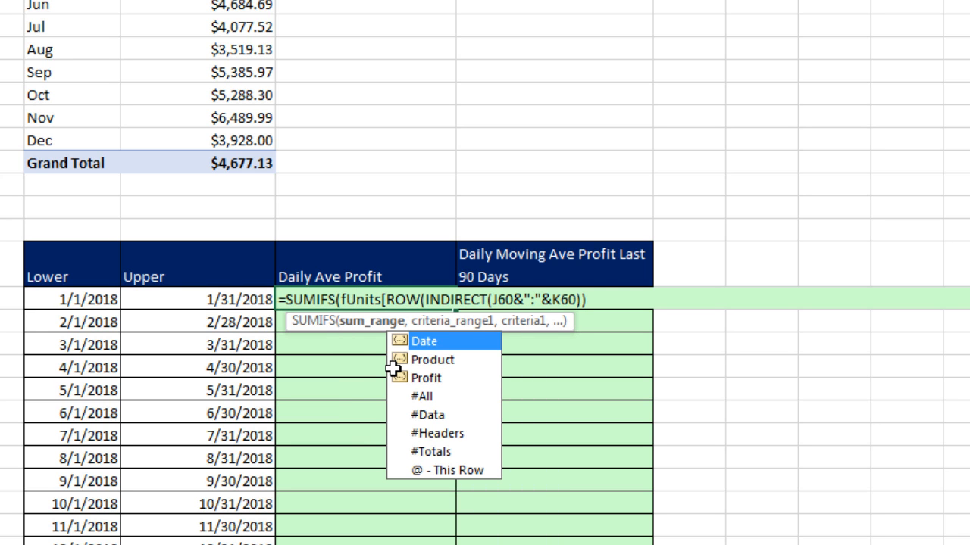
key("Down")
key("Down")
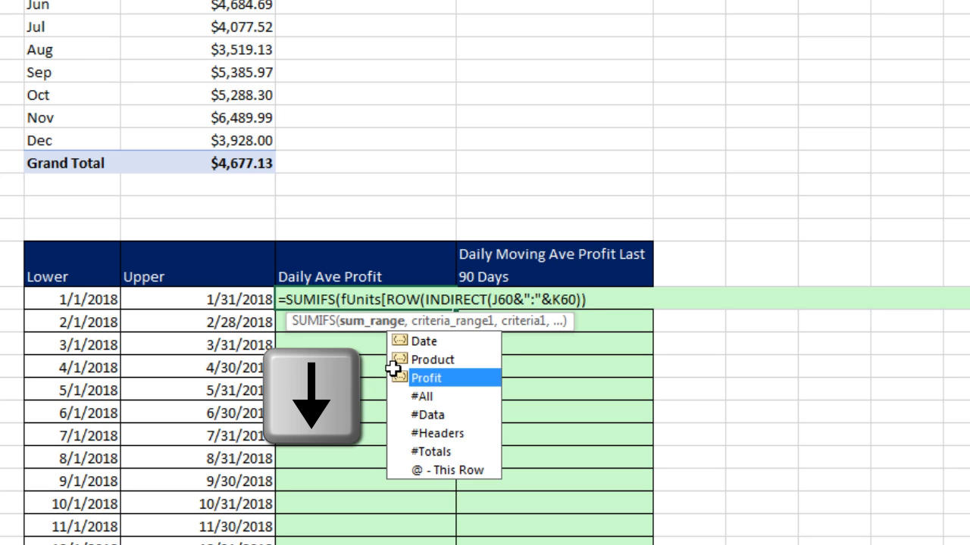
key("Tab")
type("]")
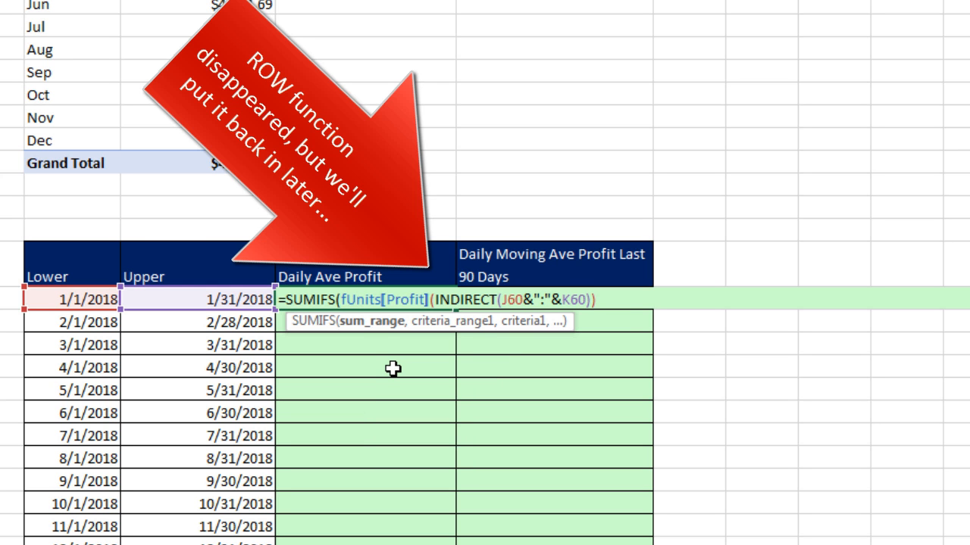
type(",")
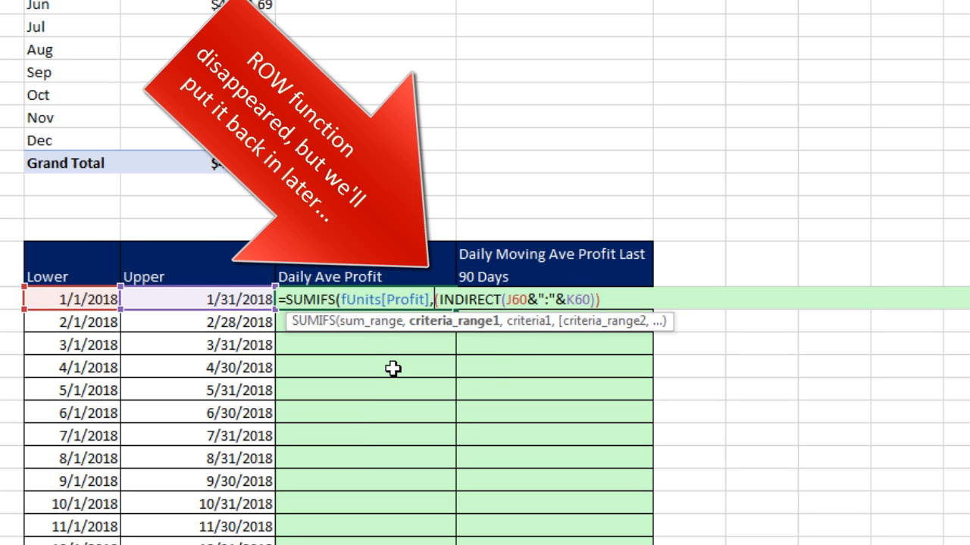
left_click(384, 331)
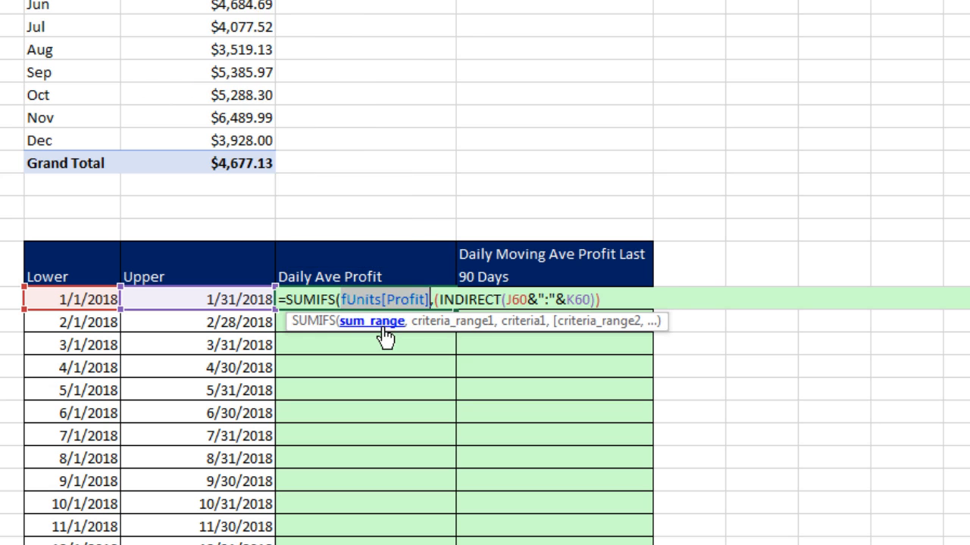
Add fUnits[Date] as the first criteria range of SUMIFS, ahead of the INDIRECT expression
left_click(442, 319)
key("Left")
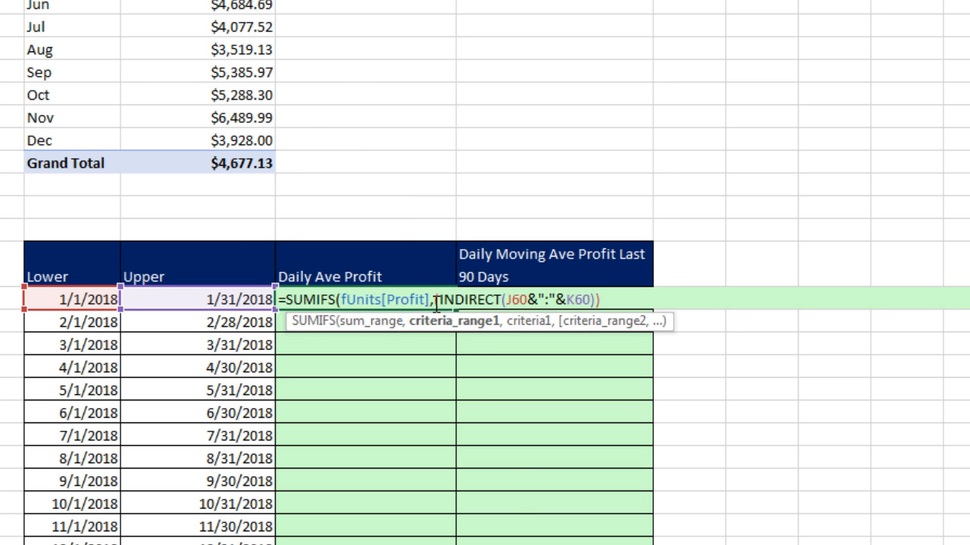
type("fu")
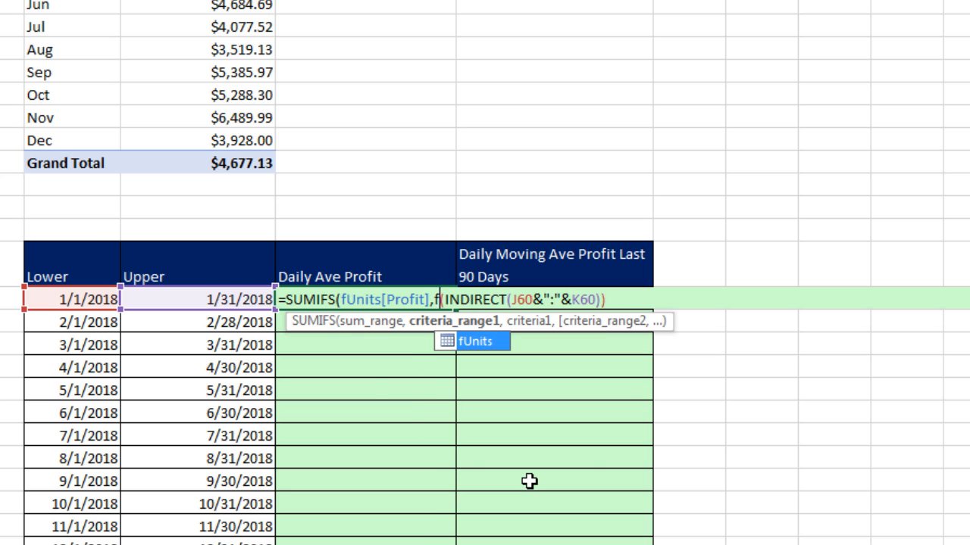
key("Tab")
type("[")
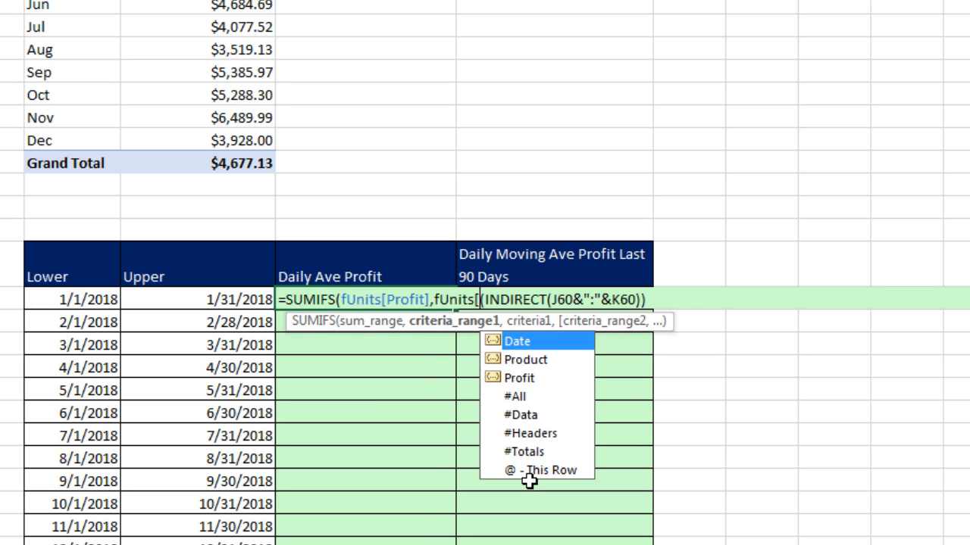
key("Tab")
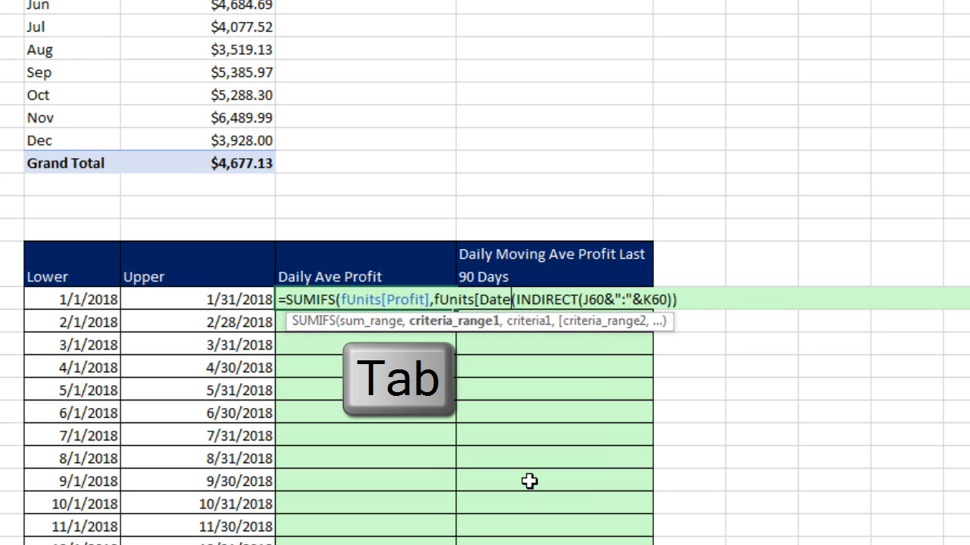
type("]")
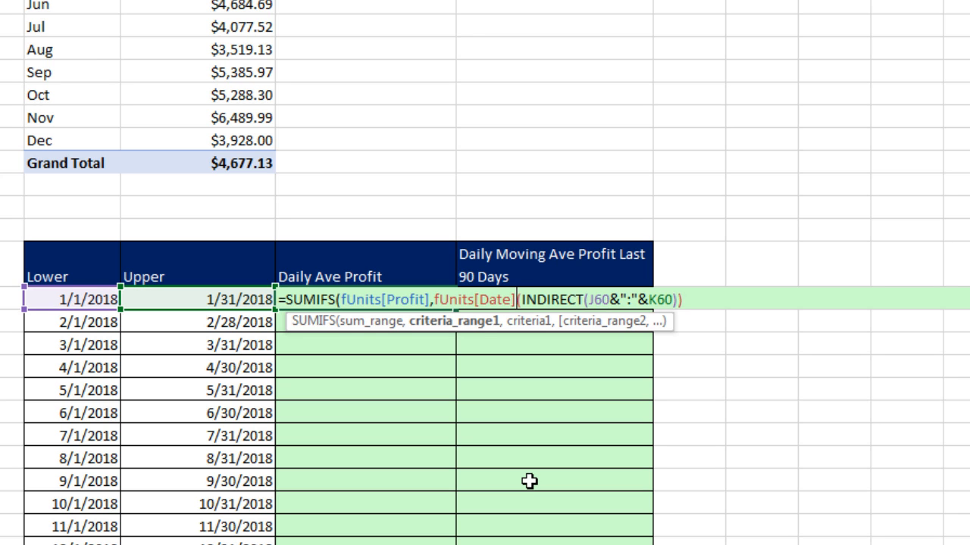
type(",")
Examine the SUMIFS sum range and the INDIRECT expression used as its first criteria argument
left_click(520, 321)
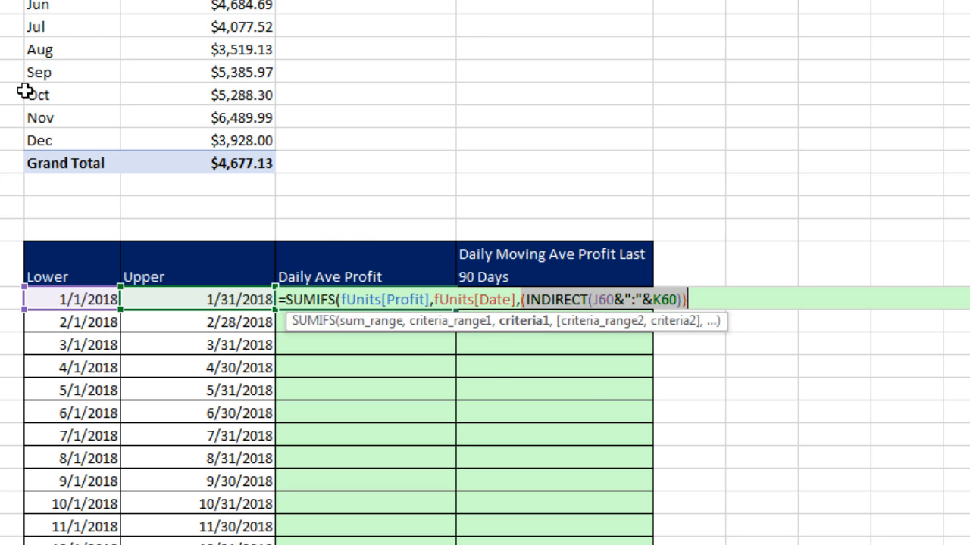
left_click(361, 301)
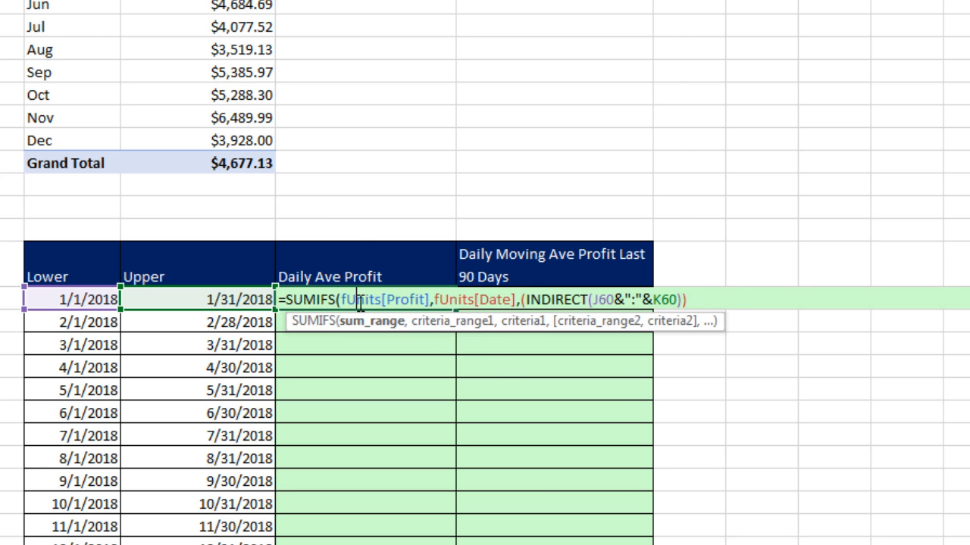
left_click(551, 300)
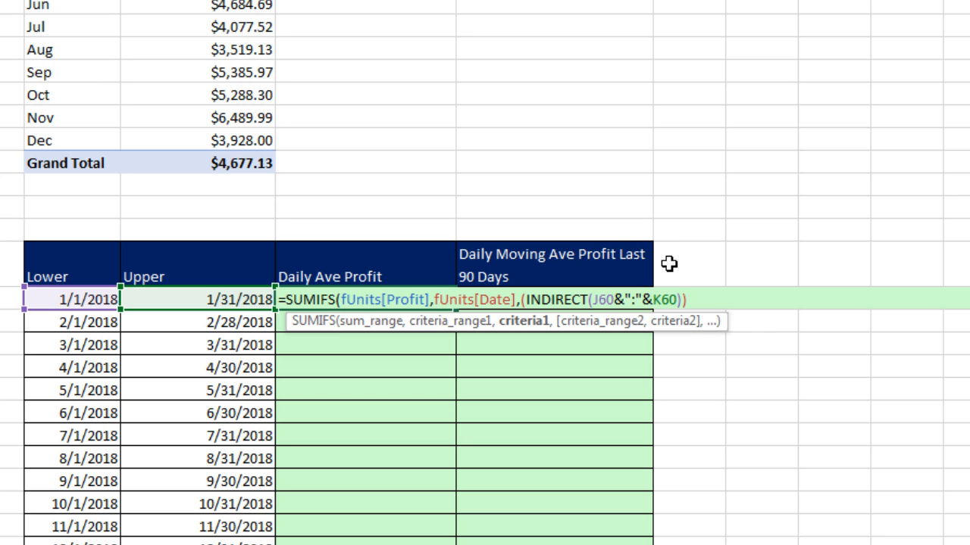
left_click(523, 325)
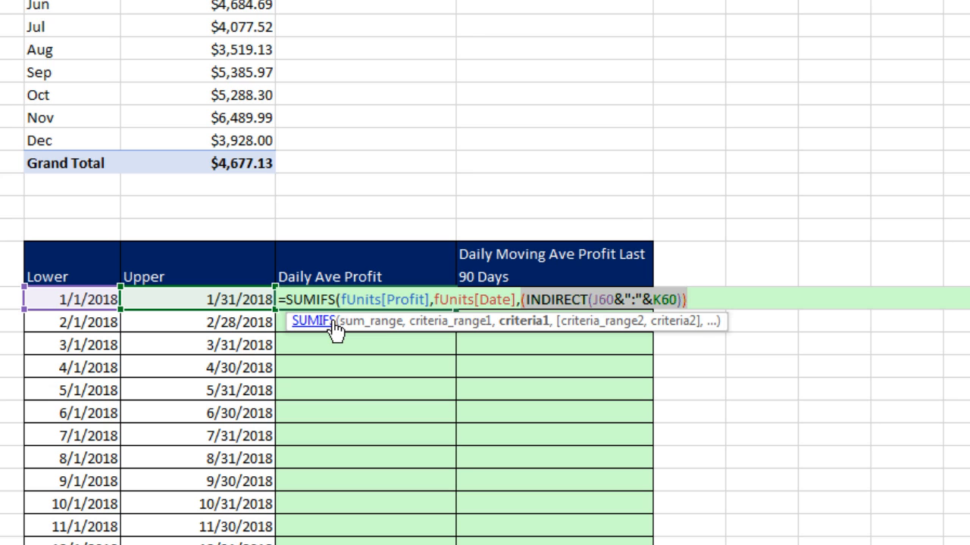
left_click(691, 303)
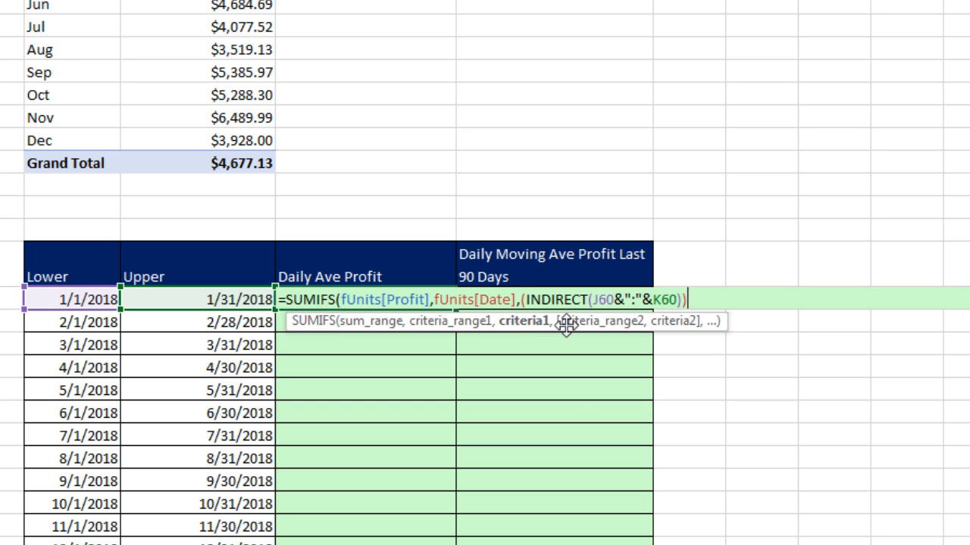
Reinsert ROW before the INDIRECT expression and close SUMIFS, giving =SUMIFS(fUnits[Profit],fUnits[Date],ROW(INDIRECT(J60&":"&K60)))
left_click(521, 301)
type("ROW")
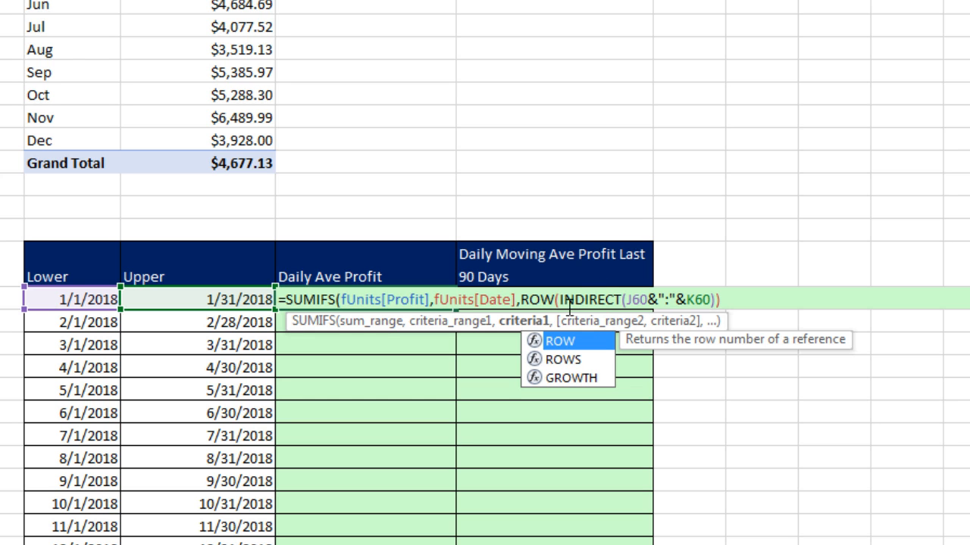
left_click(547, 300)
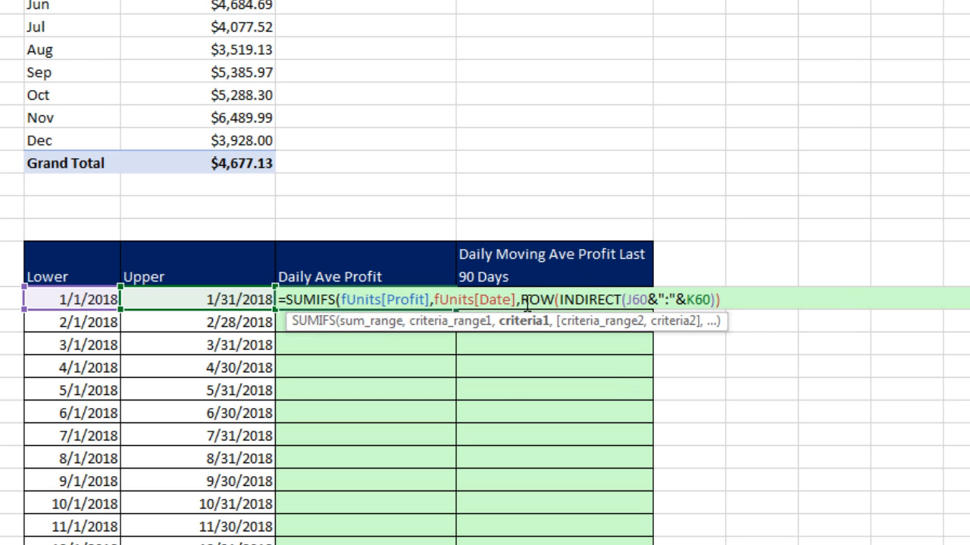
left_click(523, 302)
left_click(750, 301)
type(")")
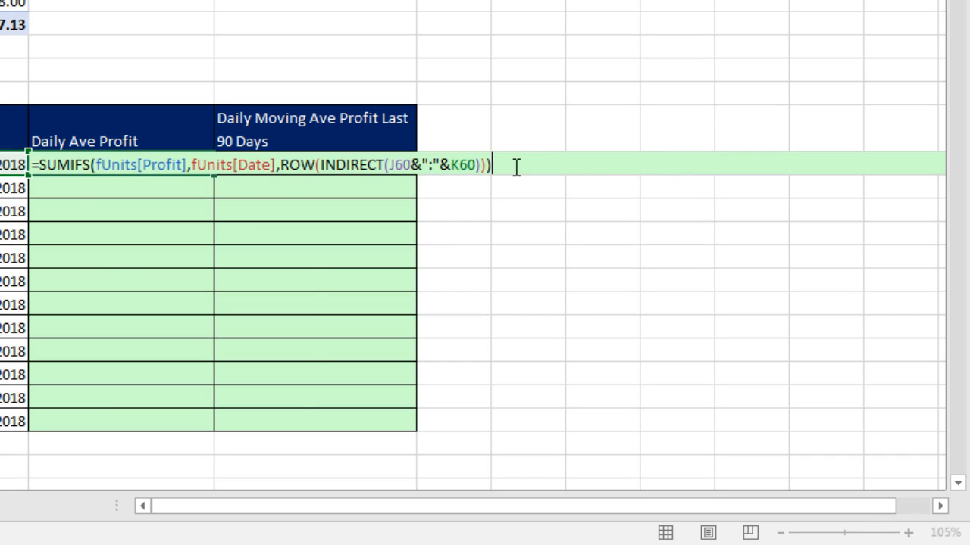
Preview the array of daily profit totals returned by SUMIFS and restore the formula text
key("F9")
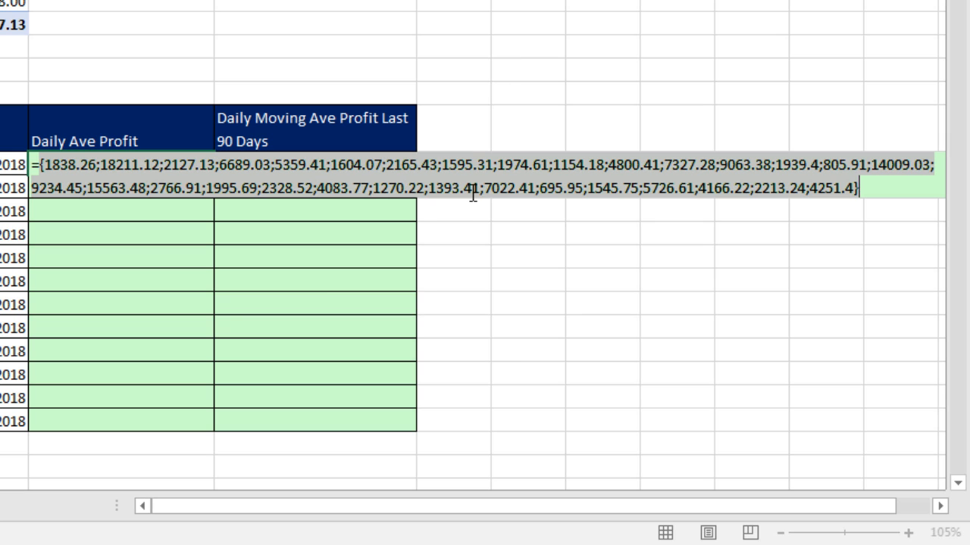
key("ctrl+z")
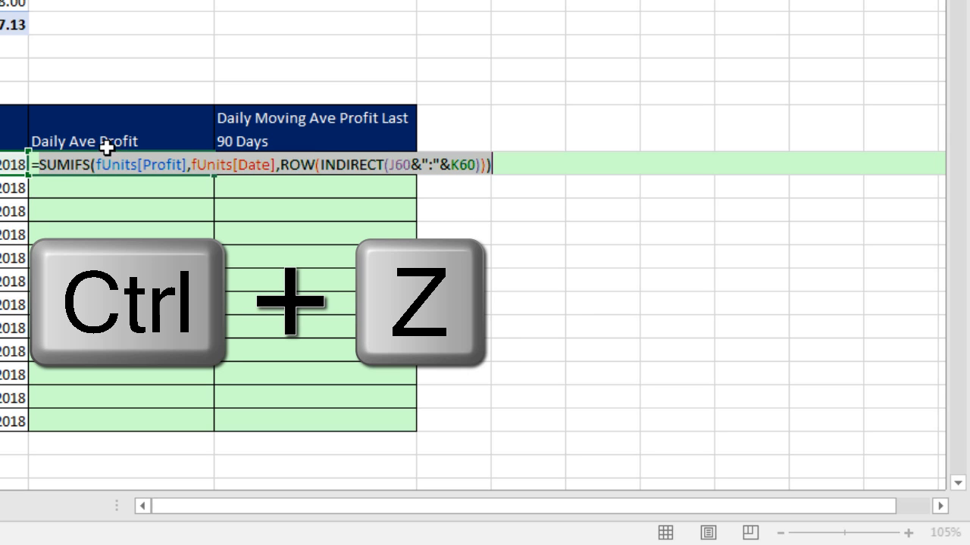
left_click(41, 166)
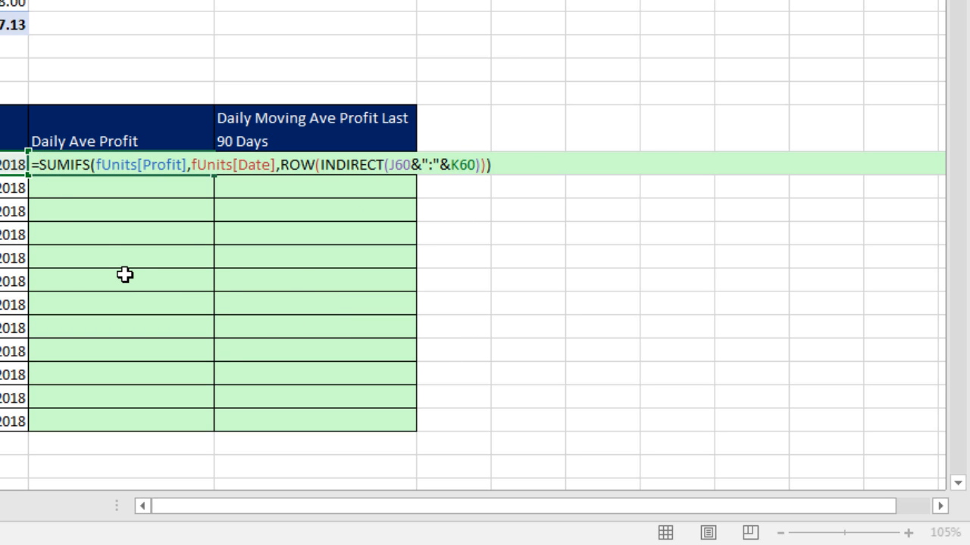
Wrap the SUMIFS formula in AVERAGE so it reads =AVERAGE(SUMIFS(fUnits[Profit],fUnits[Date],ROW(INDIRECT(J60&":"&K60))))
type("aver")
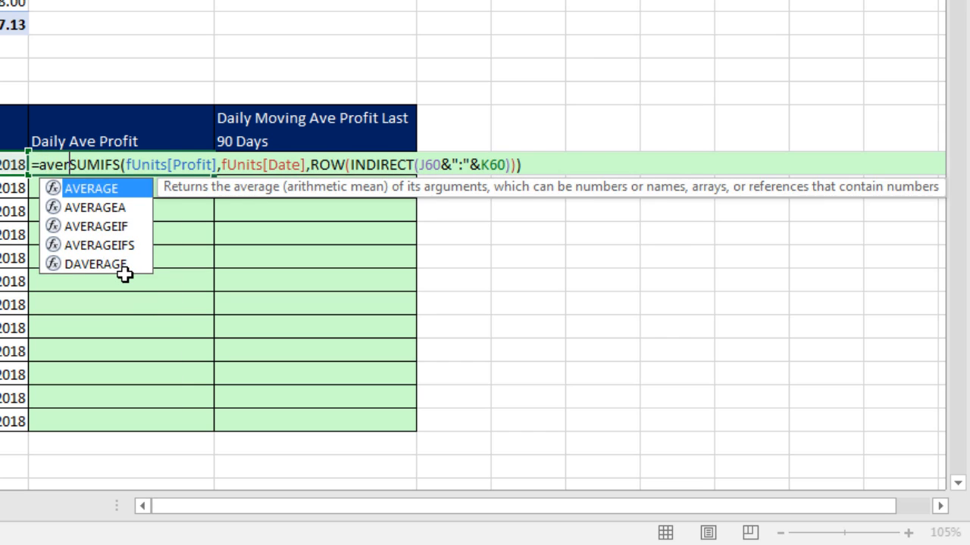
key("Tab")
left_click(580, 165)
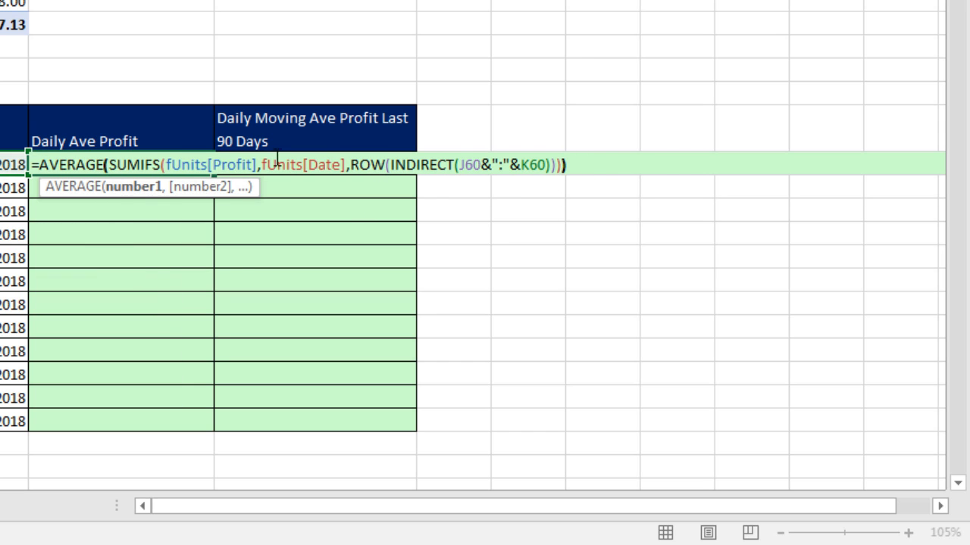
type(")")
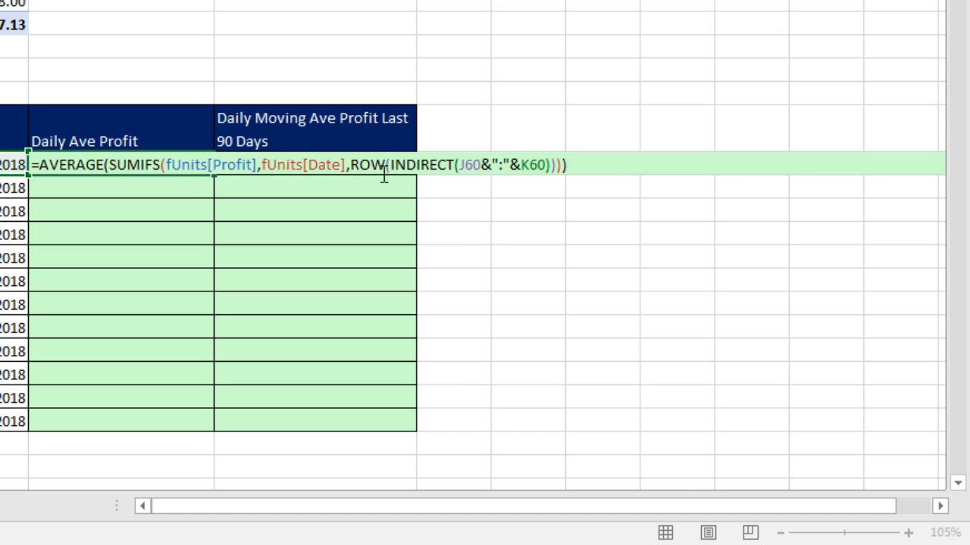
Enter the Daily Ave Profit formula as an array formula and copy it down through the 12/1/2018 row
left_click(358, 165)
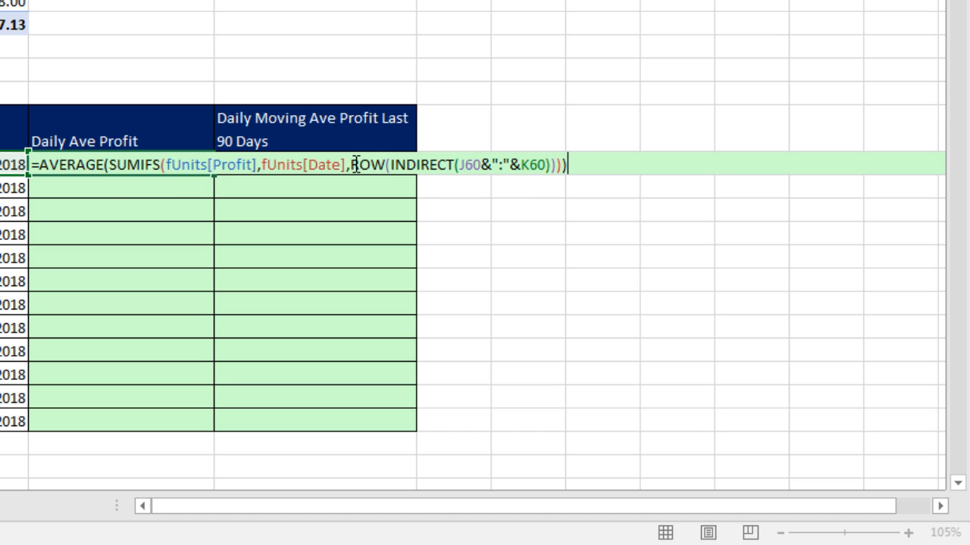
left_click(354, 187)
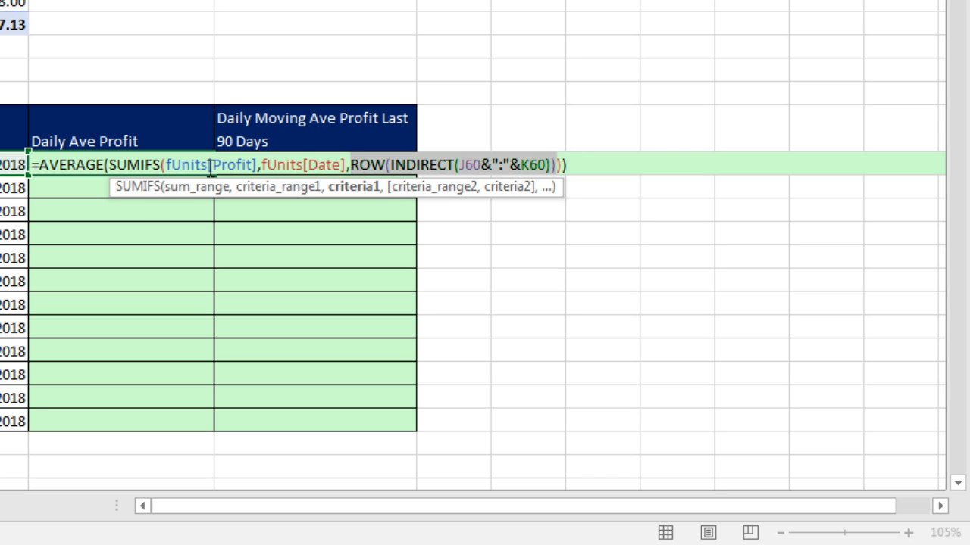
left_click(110, 165)
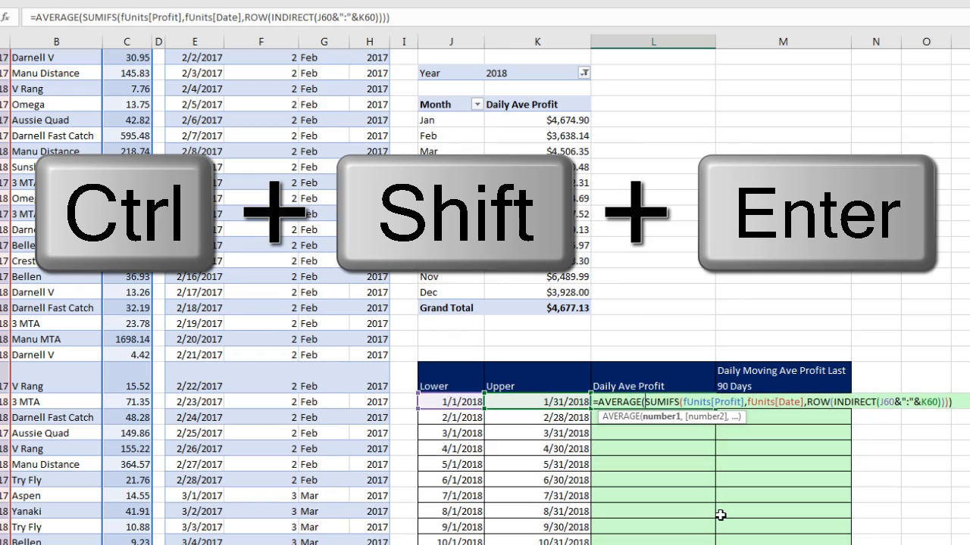
key("ctrl+shift+Return")
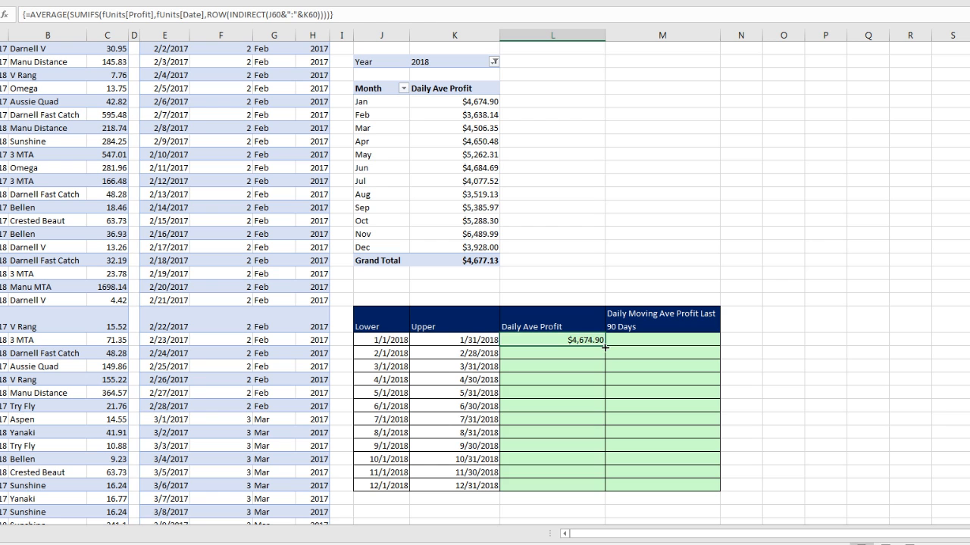
double_click(605, 347)
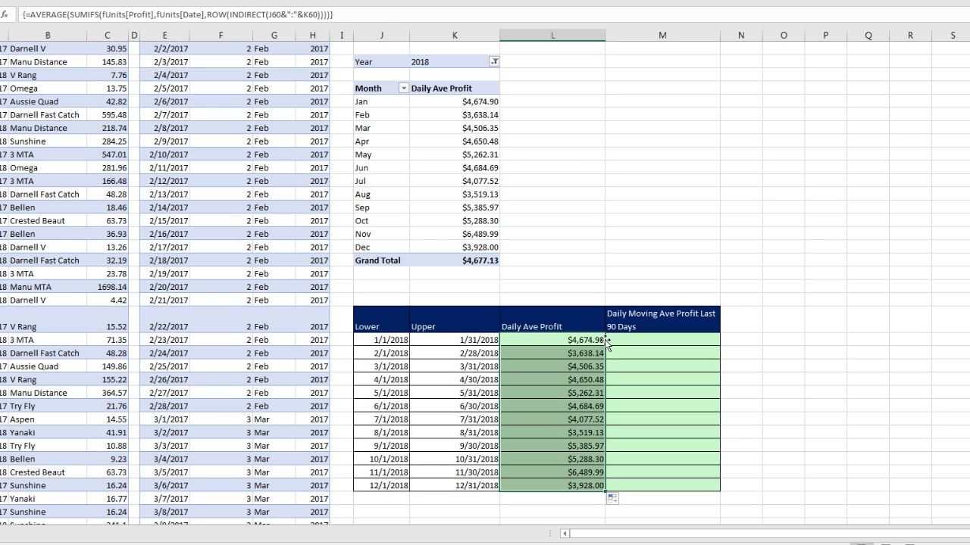
Check the array formula in the last and first Daily Ave Profit rows against the PivotTable's January value
left_click(558, 487)
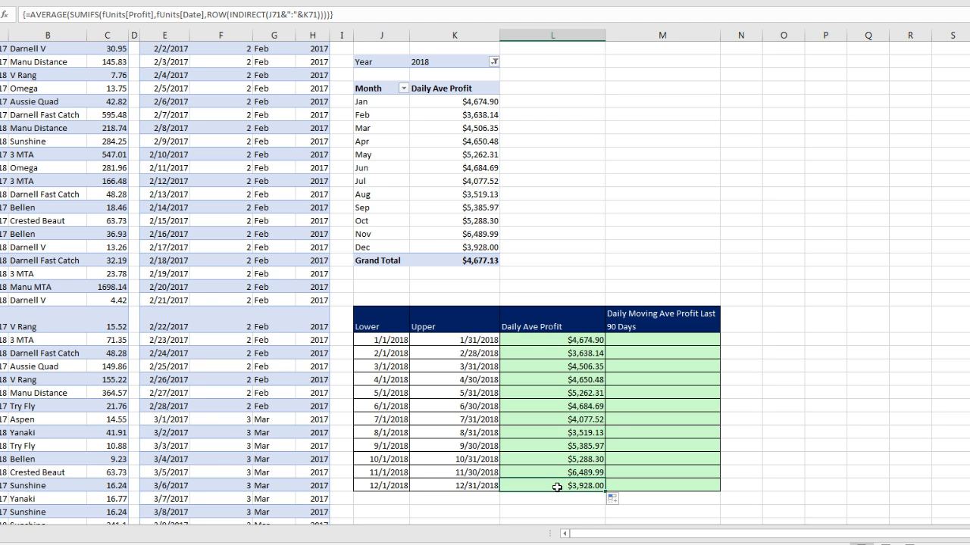
key("F2")
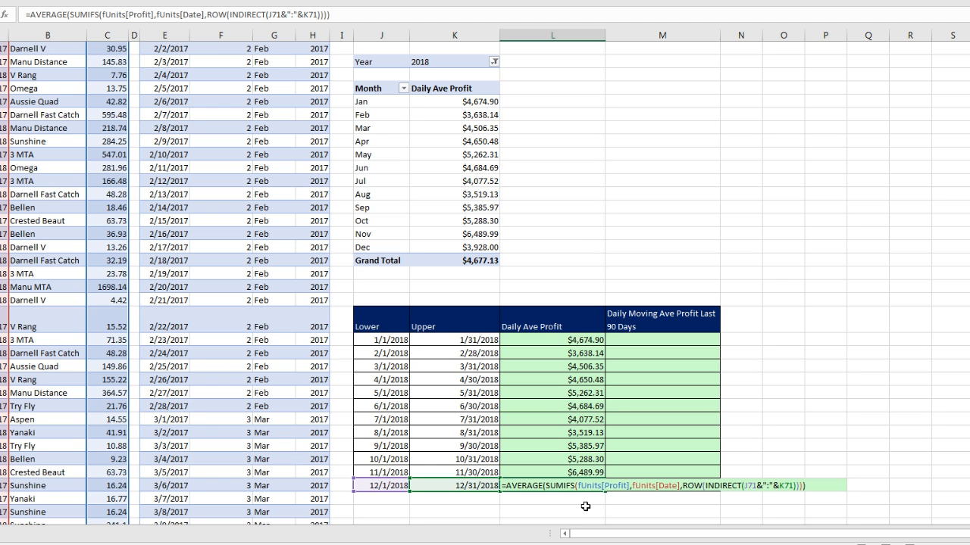
key("Escape")
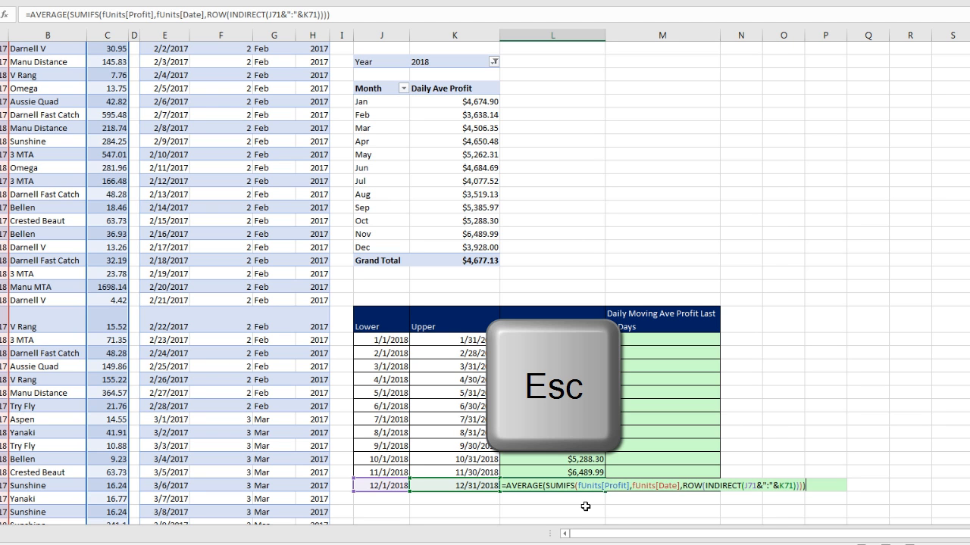
key("ctrl+shift+Return")
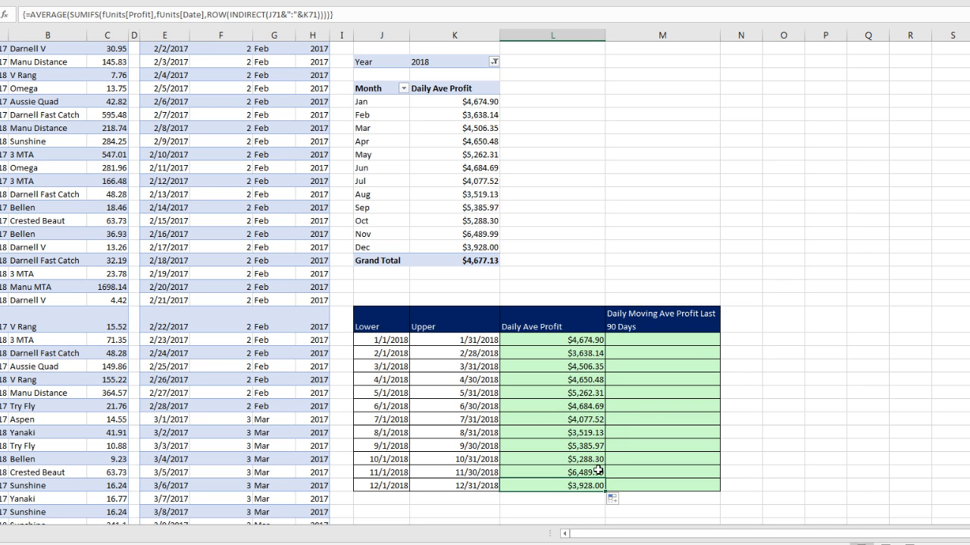
double_click(563, 341)
key("Escape")
left_click(475, 101)
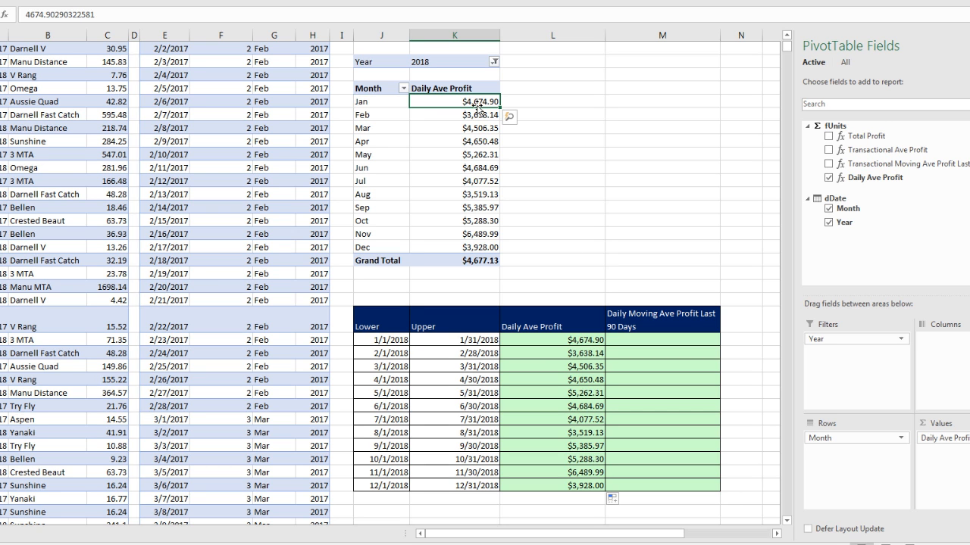
Switch to Power Pivot and begin the measure Daily Moving Ave Profit Last 90 Days:=AVERAGEX( in the empty cell below Daily Ave Profit
mouse_move(478, 109)
key("alt+Tab")
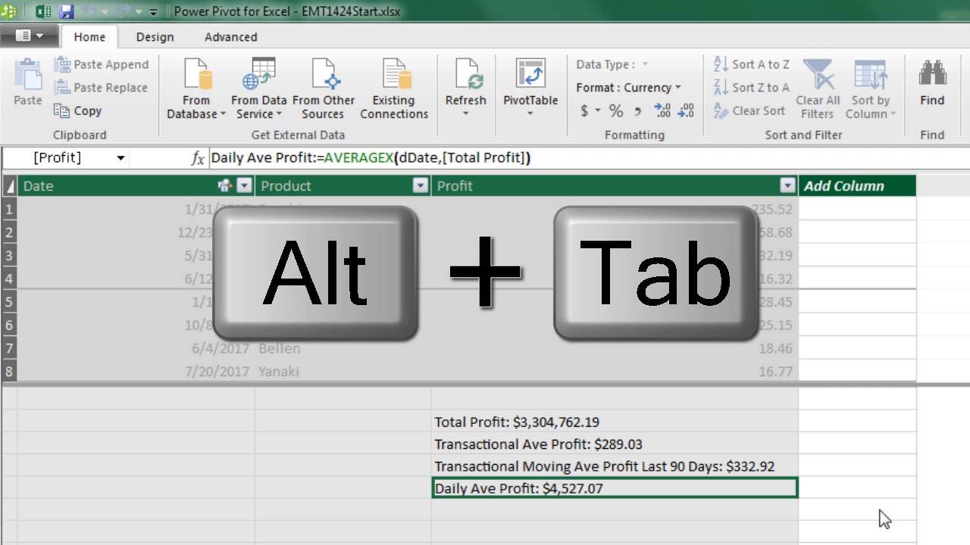
left_click(633, 515)
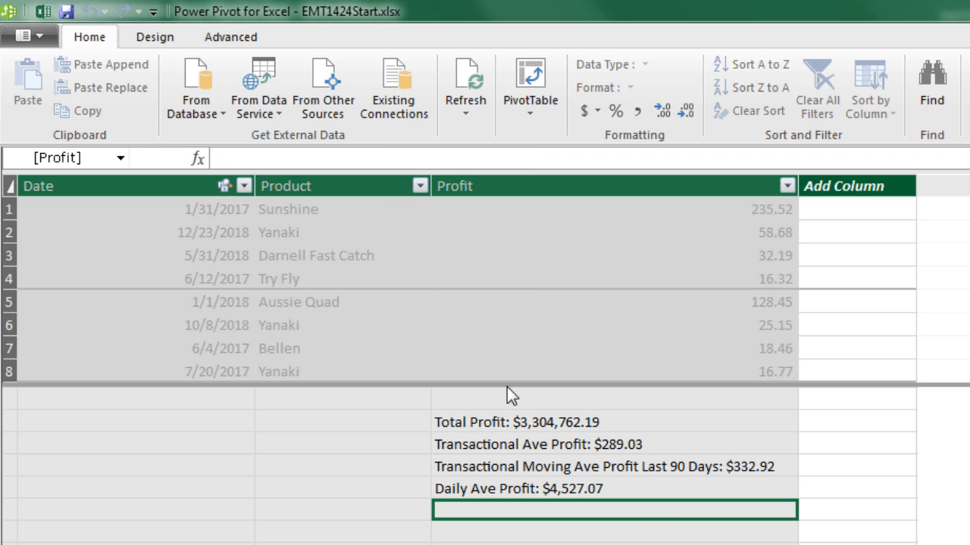
left_click(389, 157)
type("Daily Moving Ave Profit Last 90 Days")
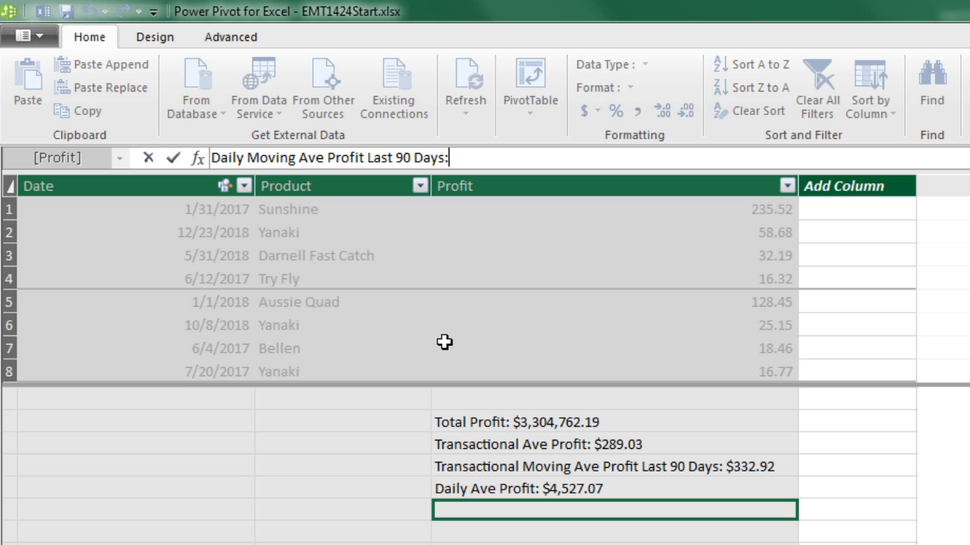
type(":=av")
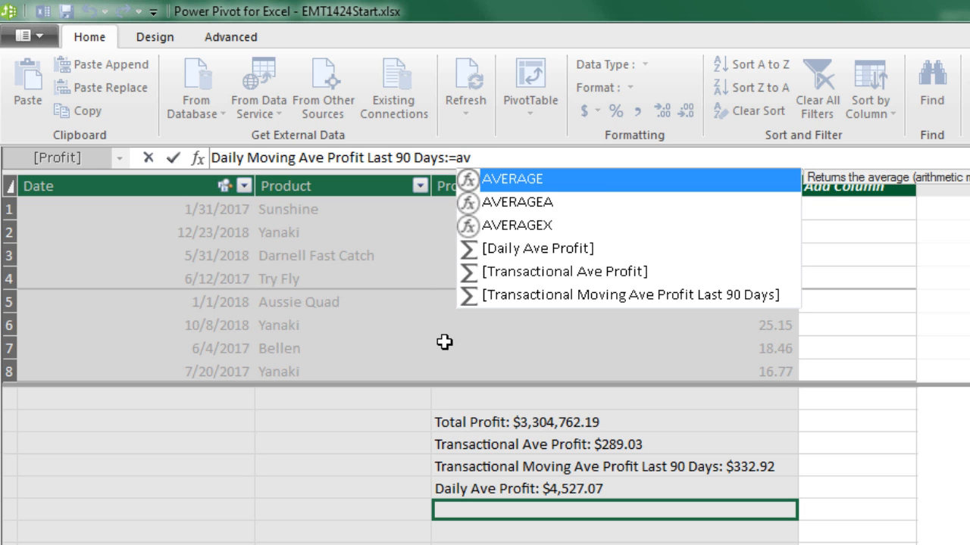
key("Down")
key("Down")
key("Tab")
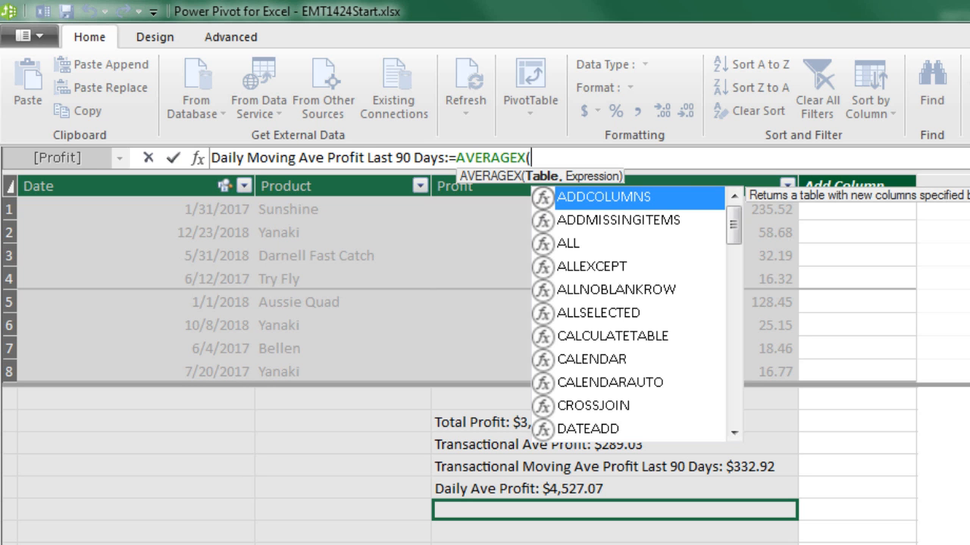
Use DATESINPERIOD as the AVERAGEX table argument, with dDate[Date] as its dates column
type("date")
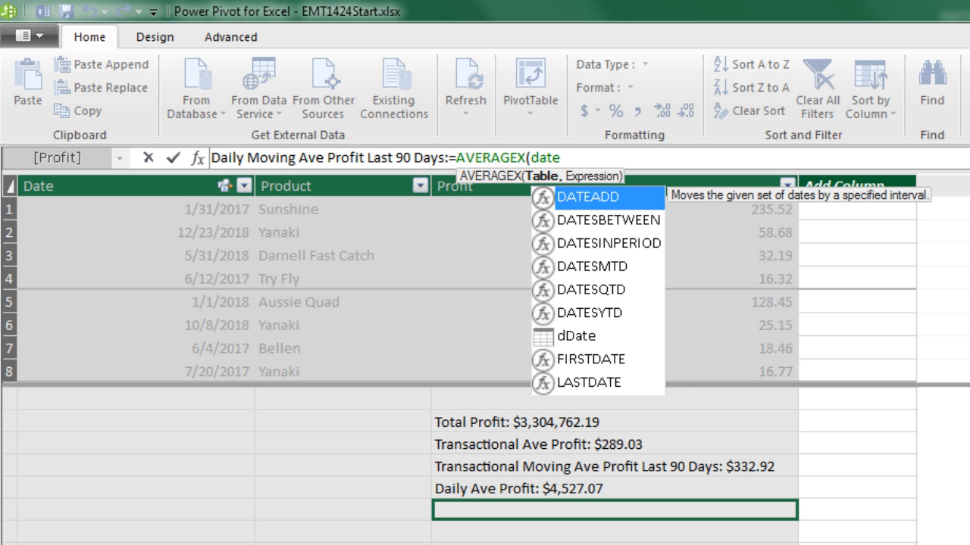
type("si")
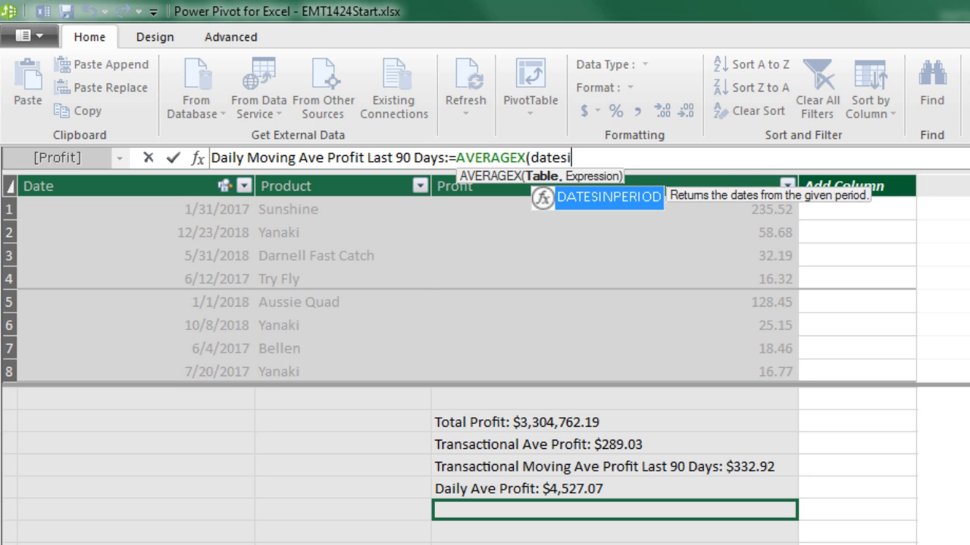
key("Tab")
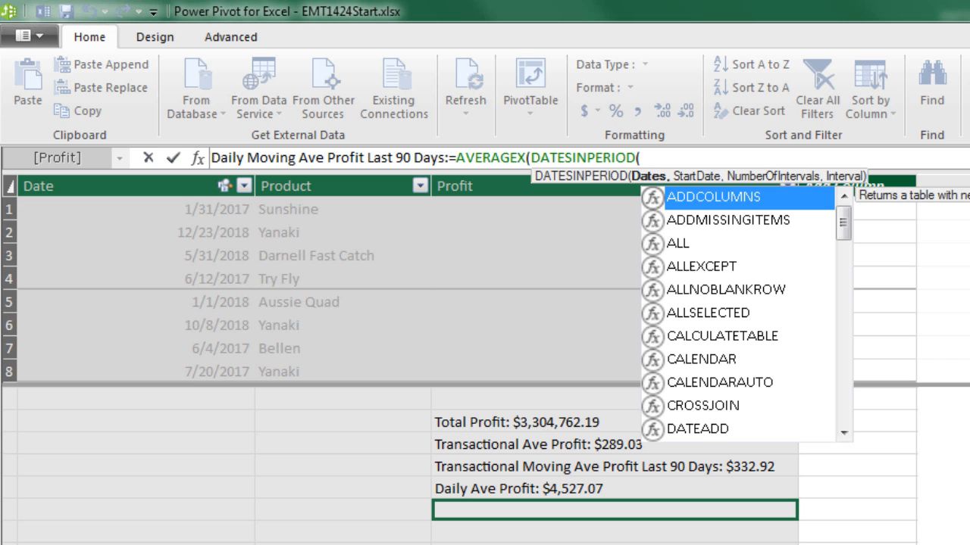
type("dd")
key("Down")
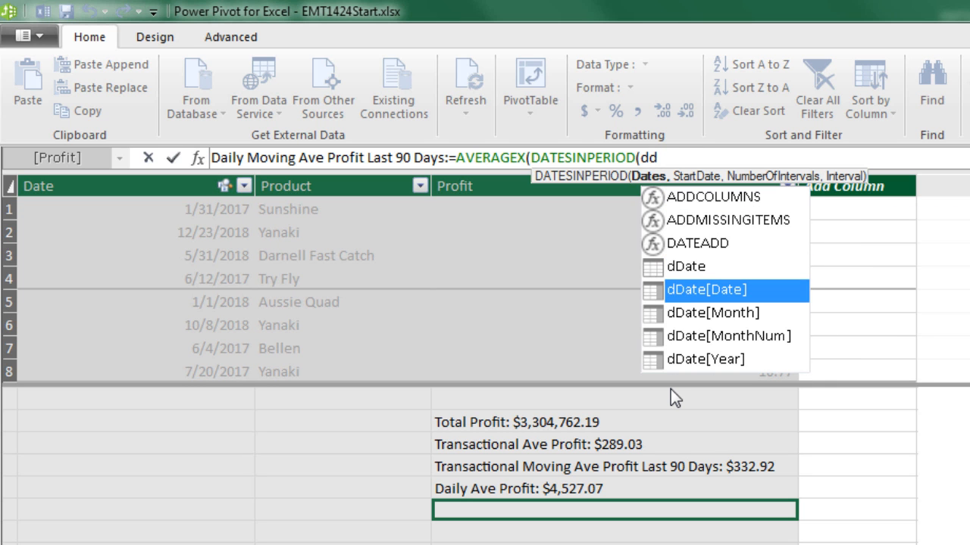
key("Tab")
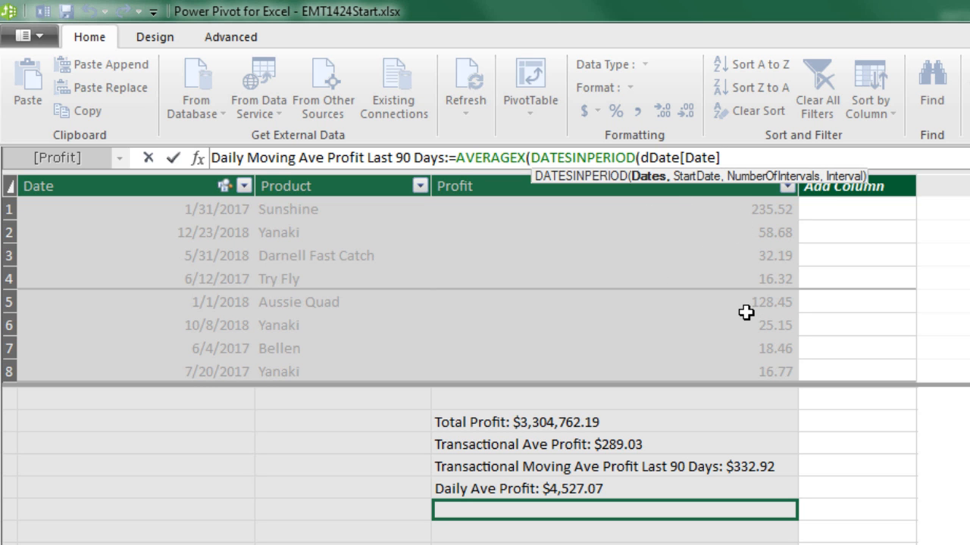
Set the DATESINPERIOD start date to LASTDATE(dDate[Date])
type(",")
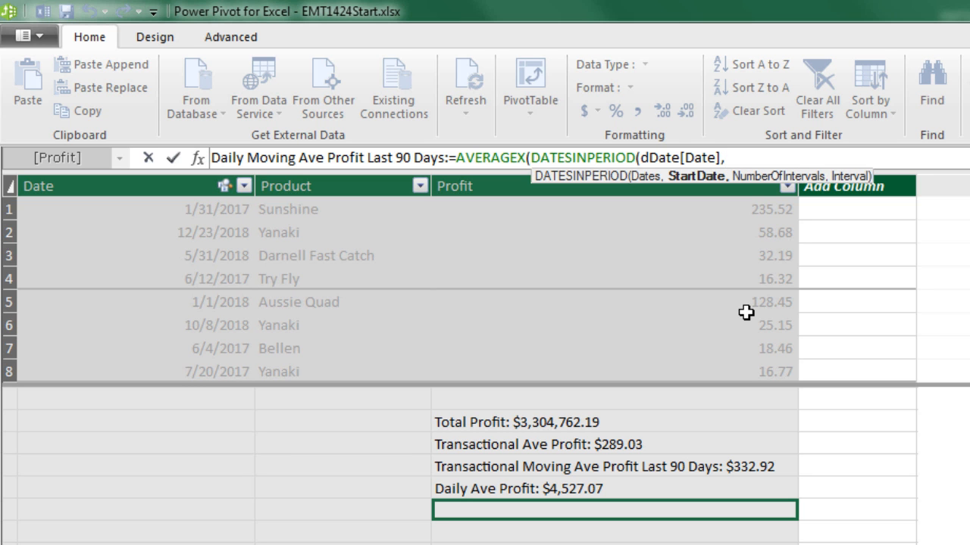
type("last")
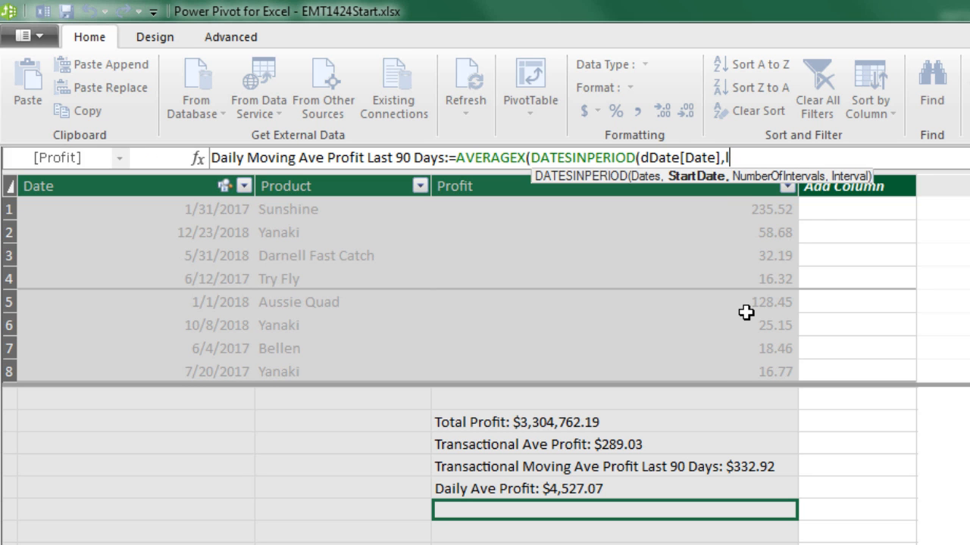
key("Tab")
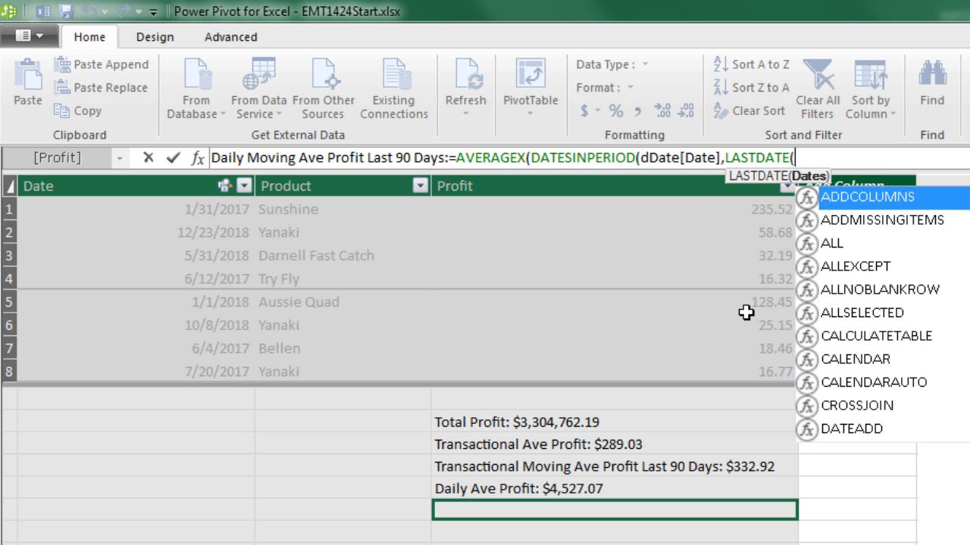
type("dd")
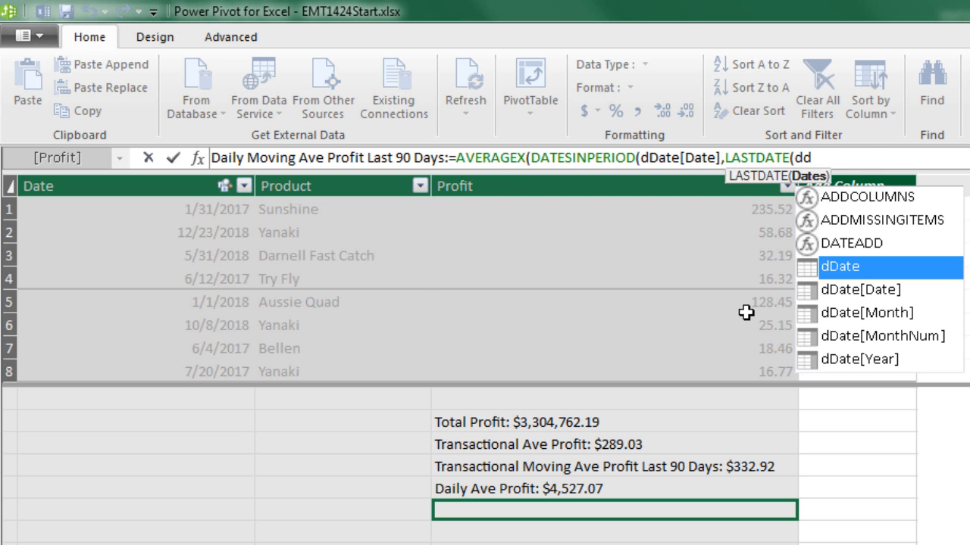
key("Down")
key("Tab")
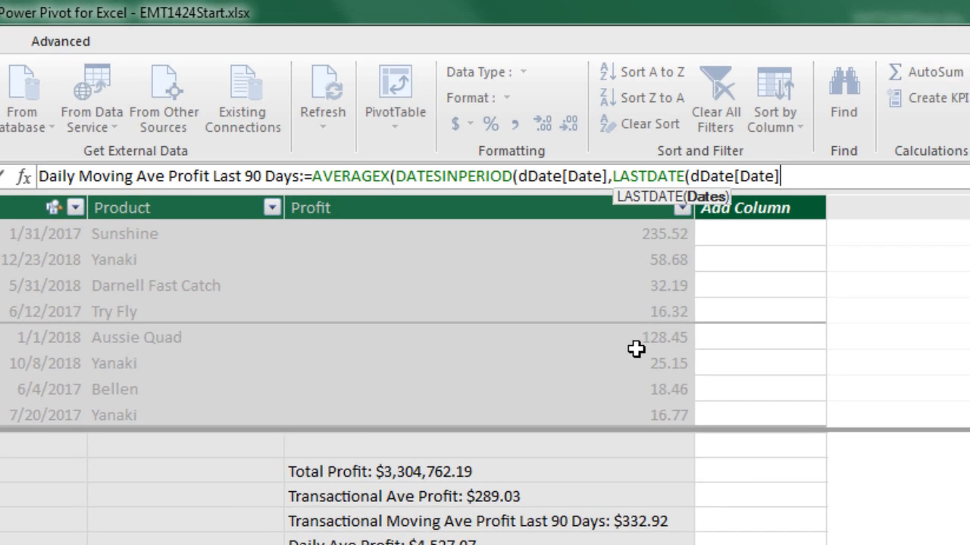
type(")")
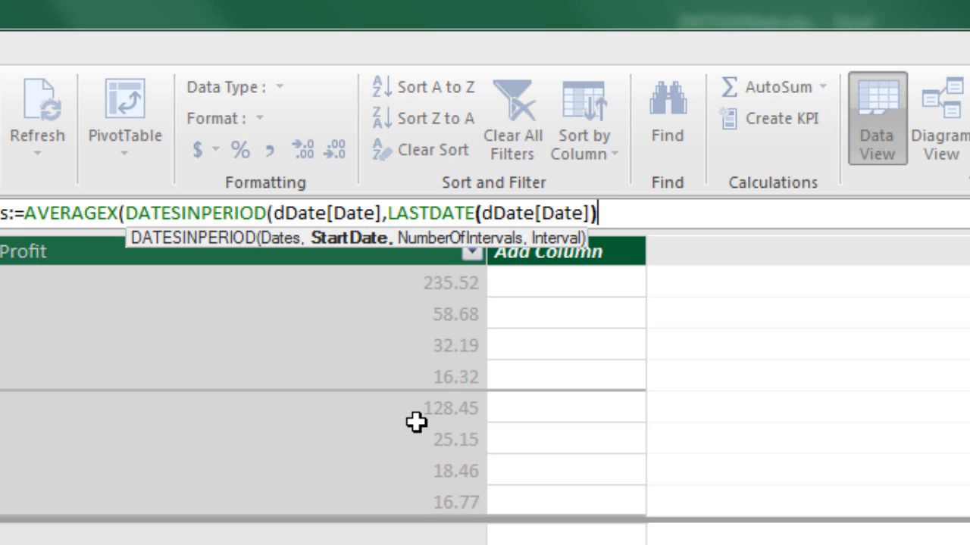
Complete DATESINPERIOD with -90 as the number of intervals and DAY as the interval
type(",-90")
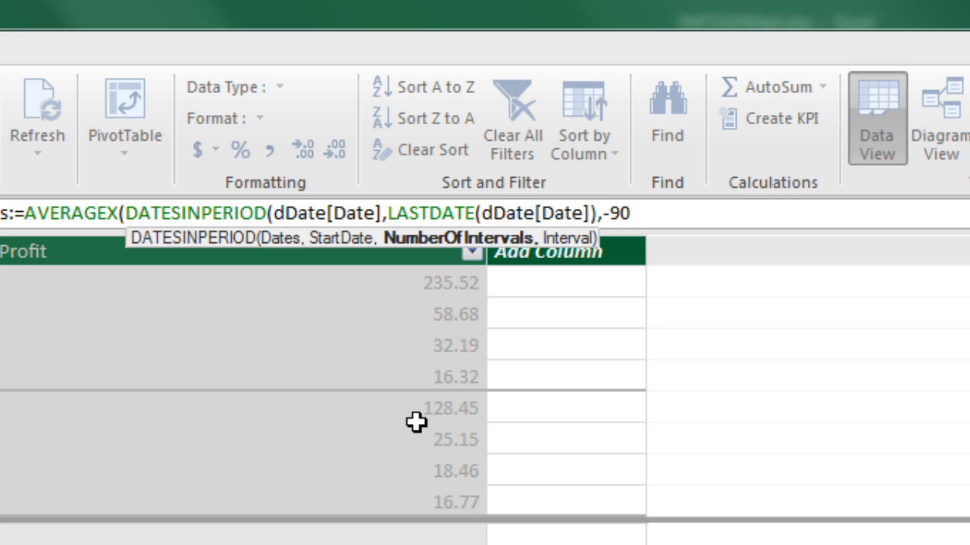
type(",")
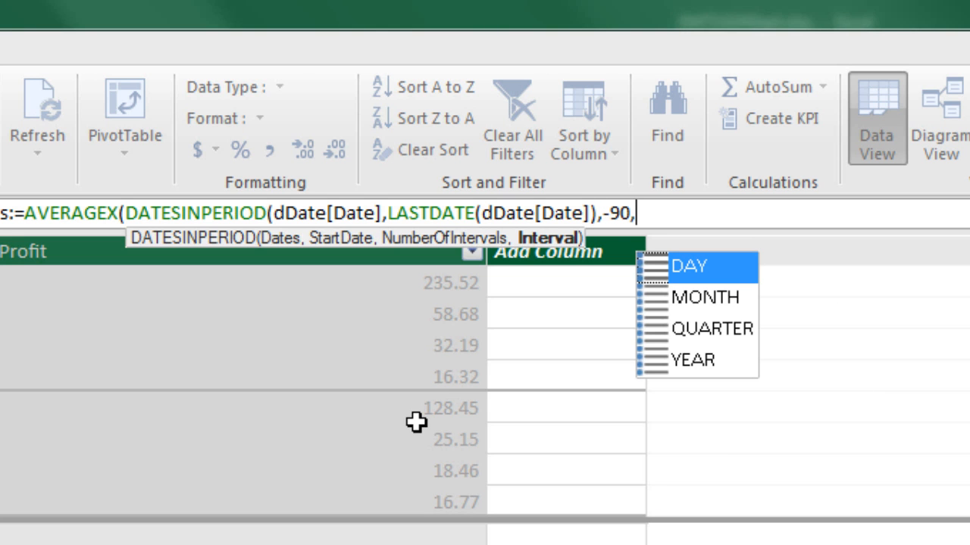
type("DAY")
key("Escape")
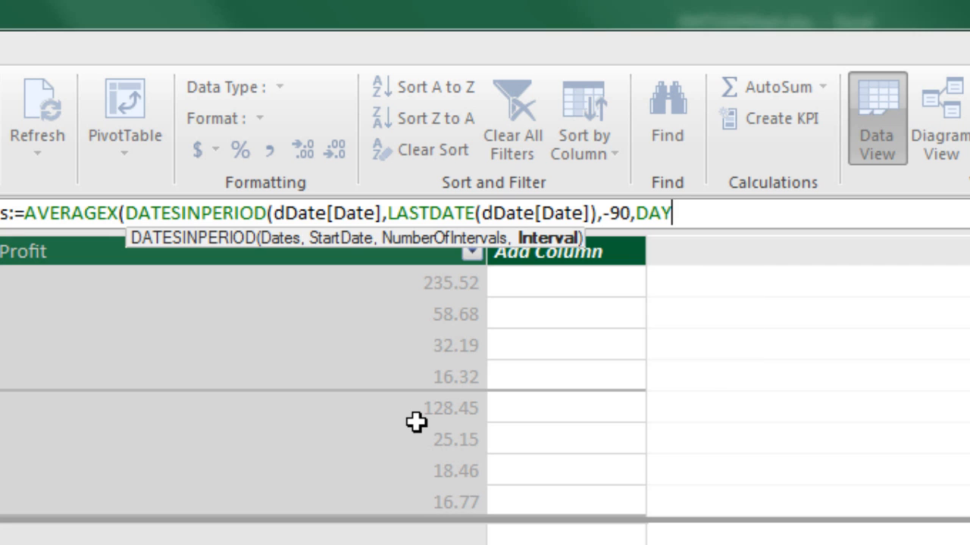
type(")")
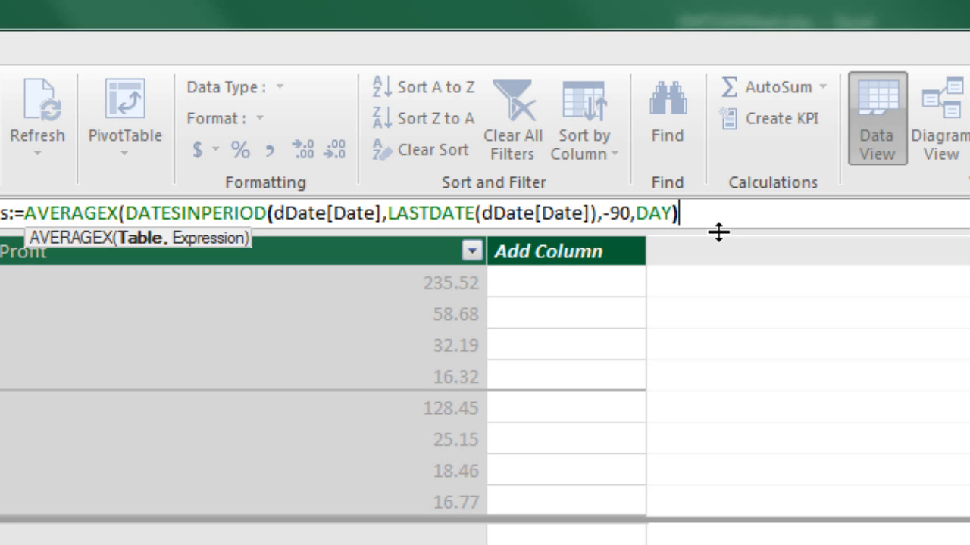
Add [Total Profit] as the AVERAGEX expression, then close and commit the measure
type(",")
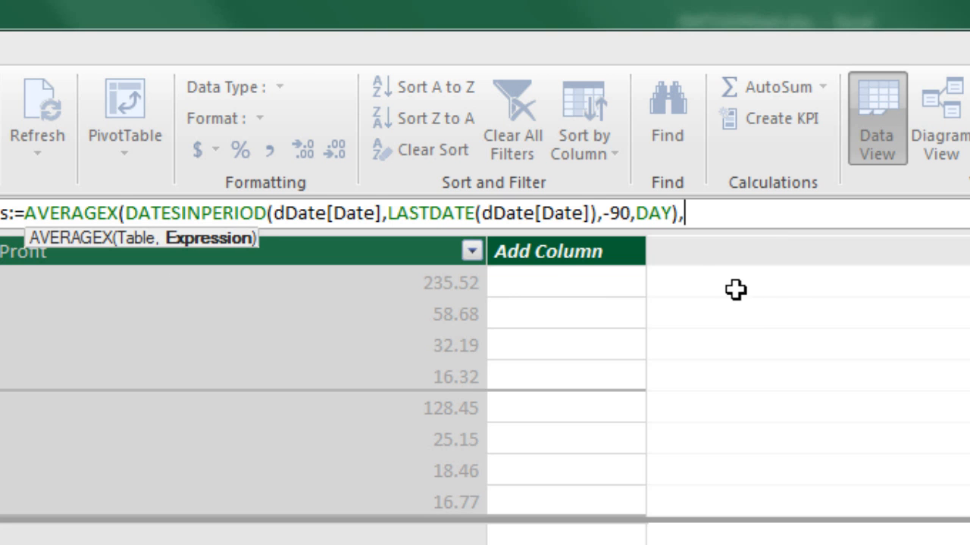
type("[")
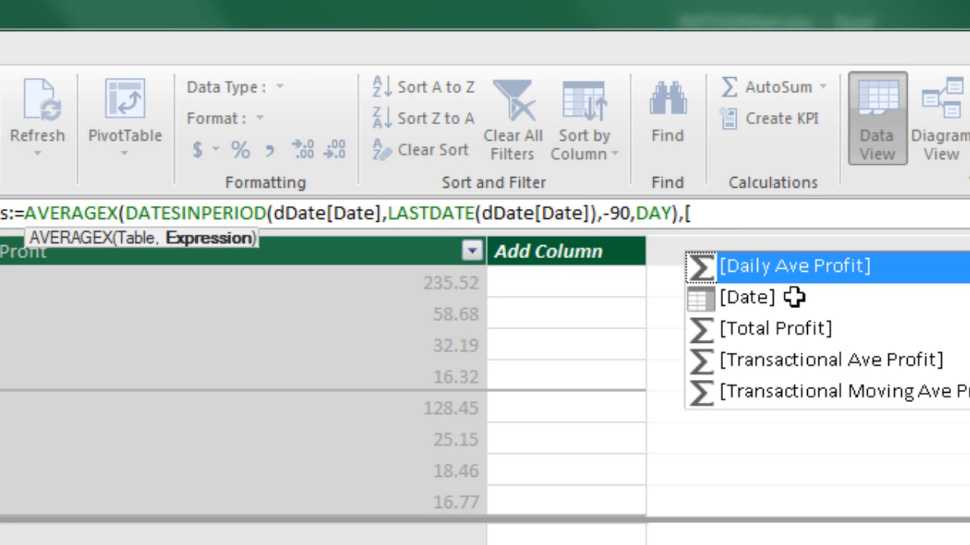
key("Down")
key("Down")
key("Tab")
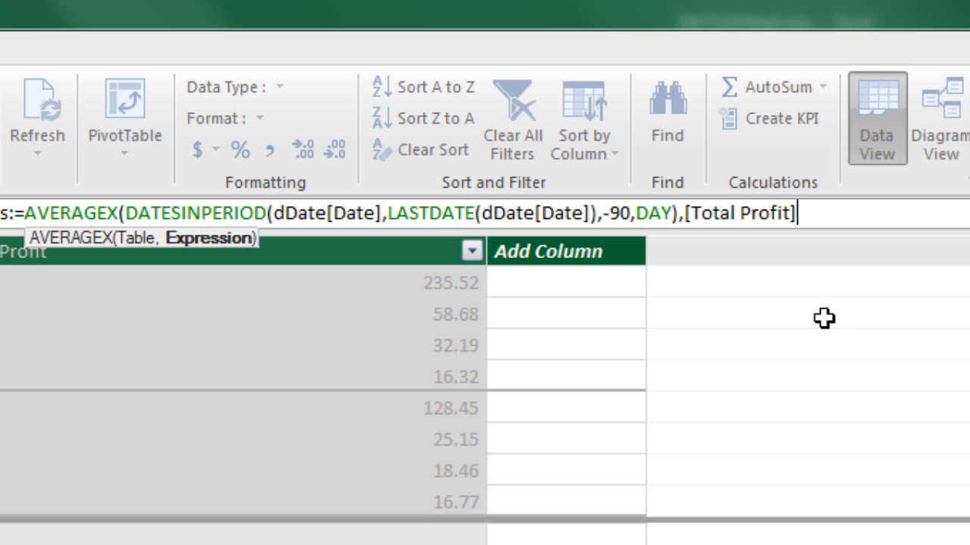
type(")")
key("Return")
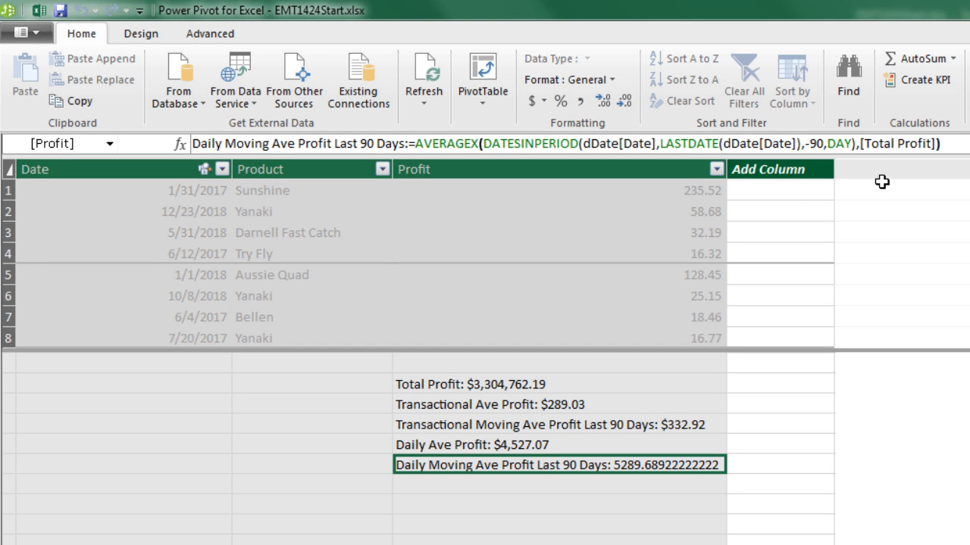
Format the Daily Moving Ave Profit Last 90 Days measure as English (United States) currency and add it to the daily PivotTable's values in Excel
left_click(542, 101)
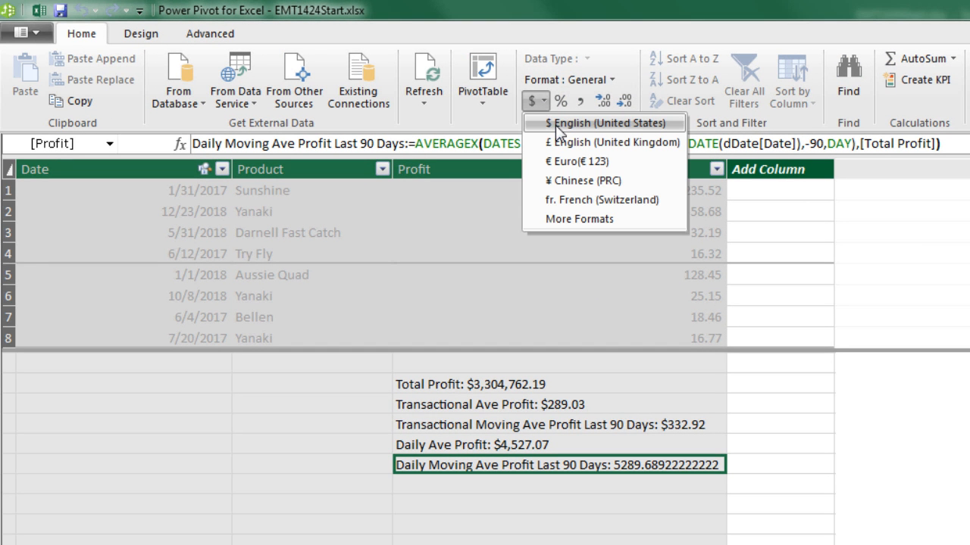
left_click(558, 131)
key("alt+Tab")
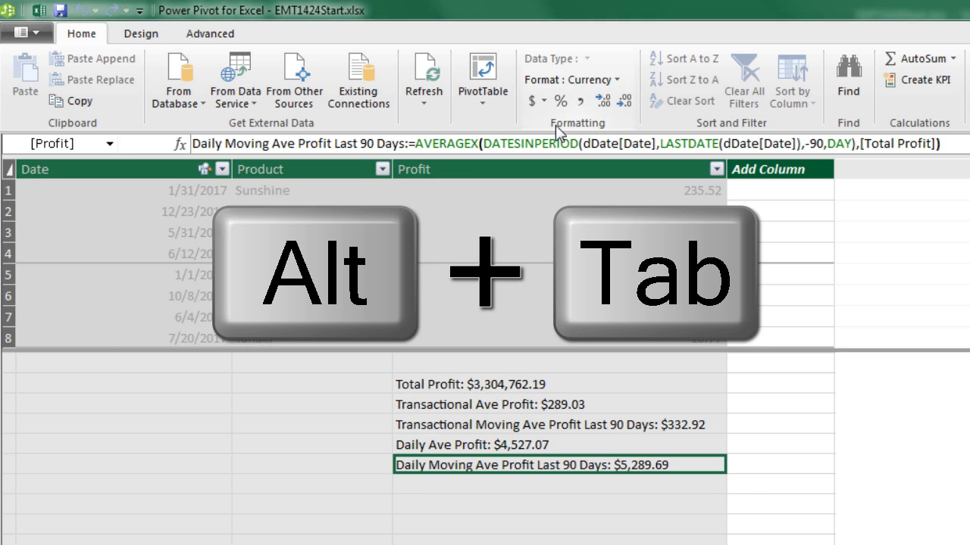
left_click(244, 41)
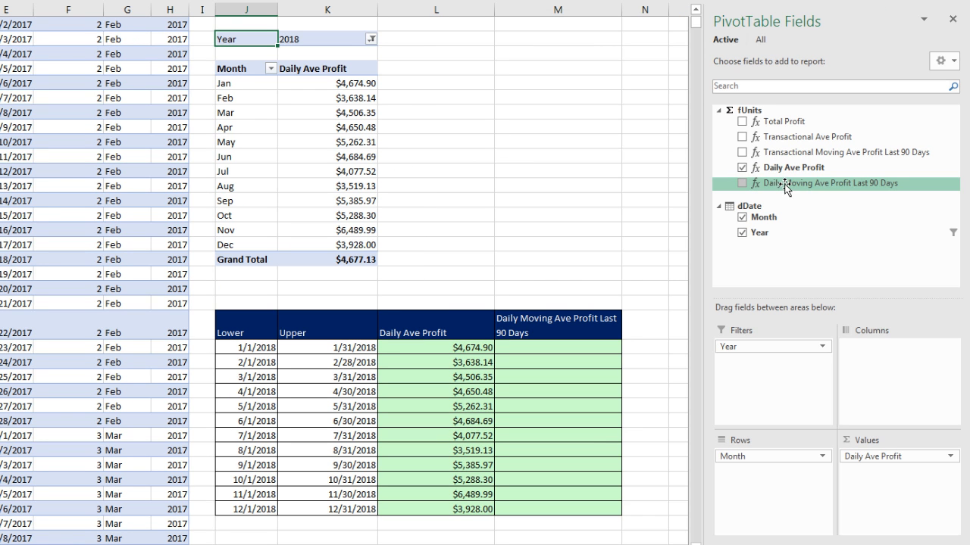
left_click_drag(816, 185, 888, 485)
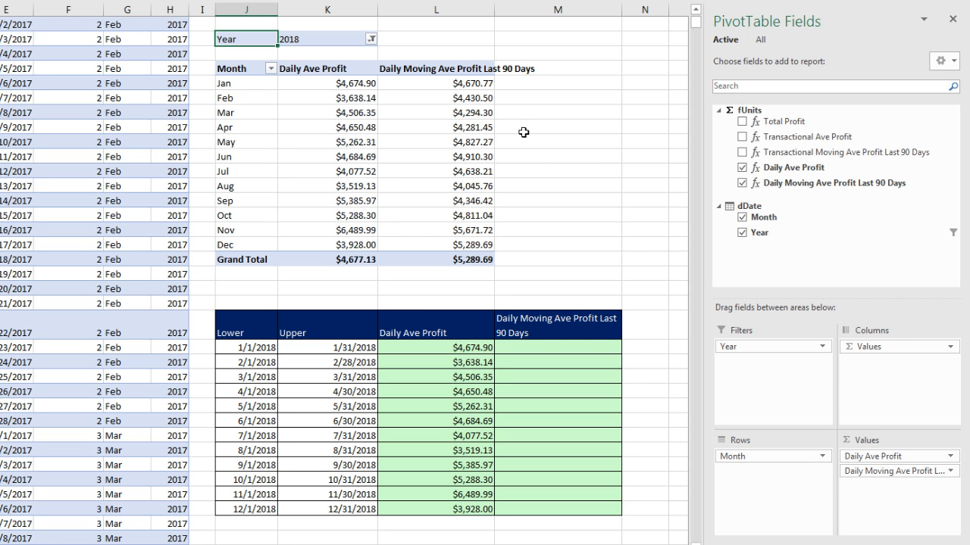
Wrap the text in the daily PivotTable's header row, from Month to Daily Moving Ave Profit Last 90 Days
left_click(409, 83)
left_click_drag(447, 70, 266, 68)
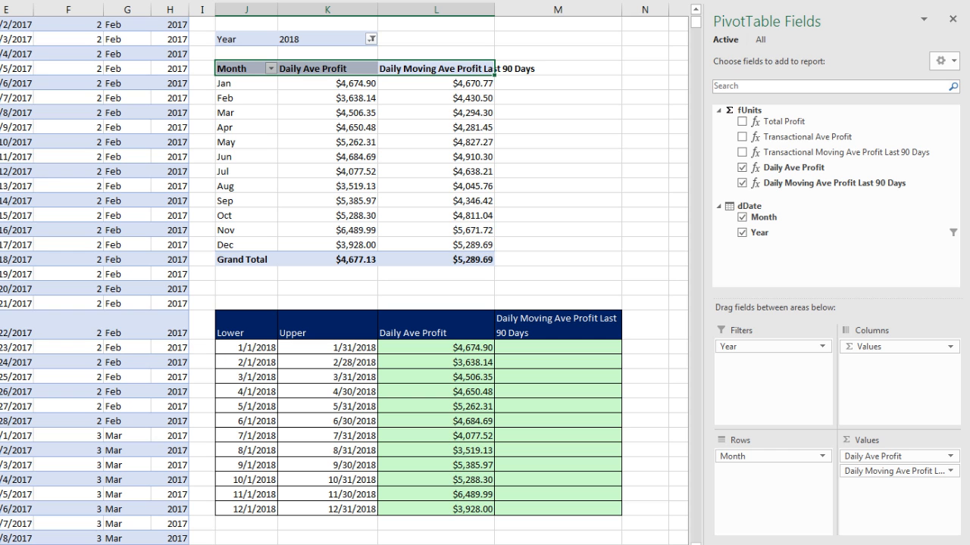
key("alt+h")
key("w")
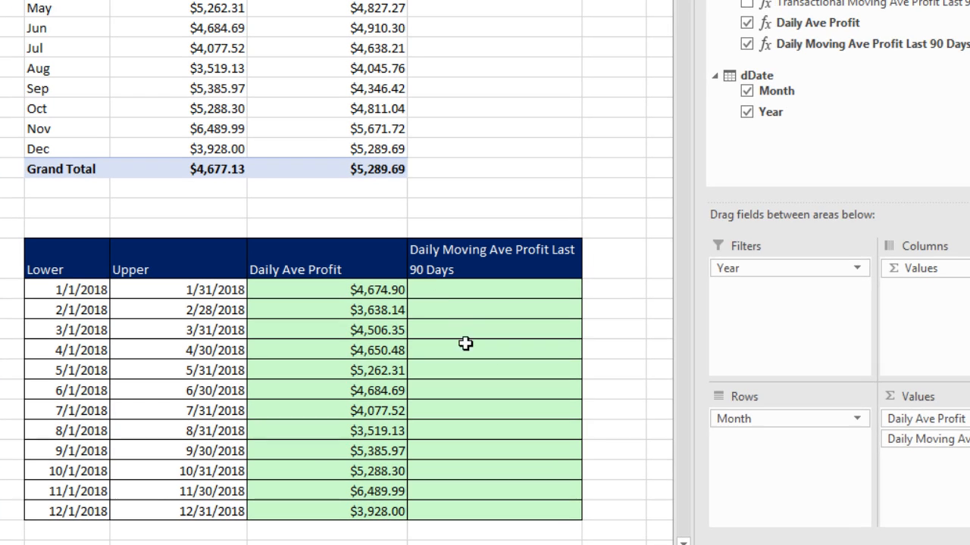
Copy the formula text from the first Daily Ave Profit cell into the first Daily Moving Ave Profit Last 90 Days cell, M60
left_click(436, 290)
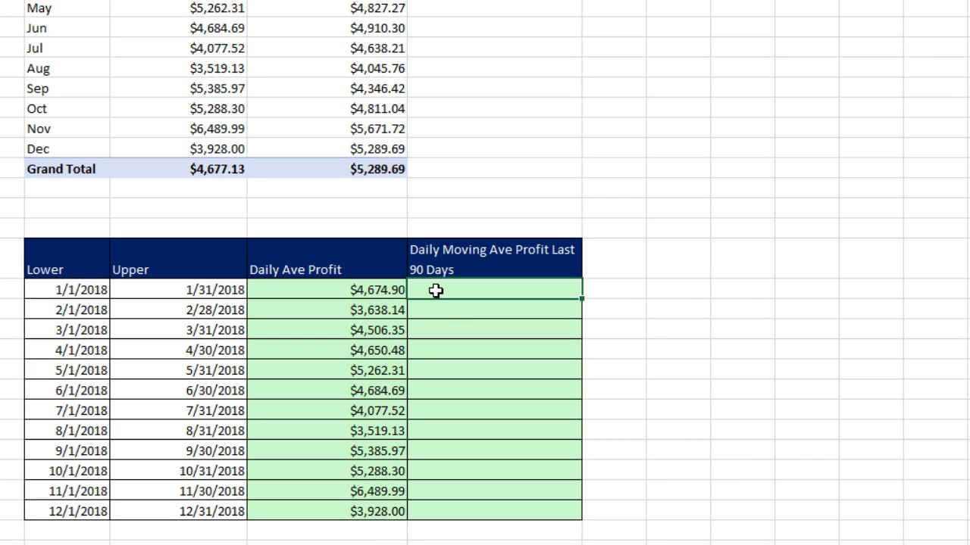
double_click(385, 290)
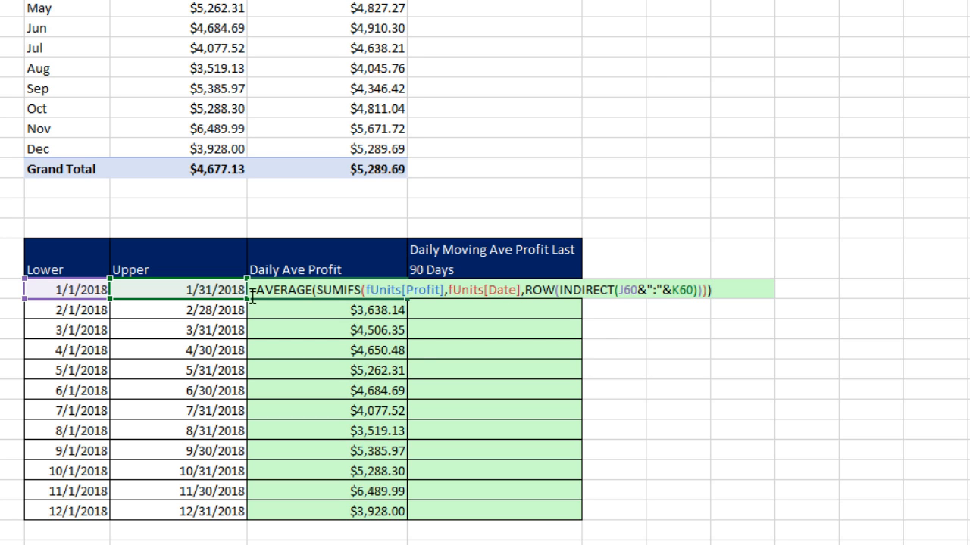
left_click_drag(253, 297, 707, 314)
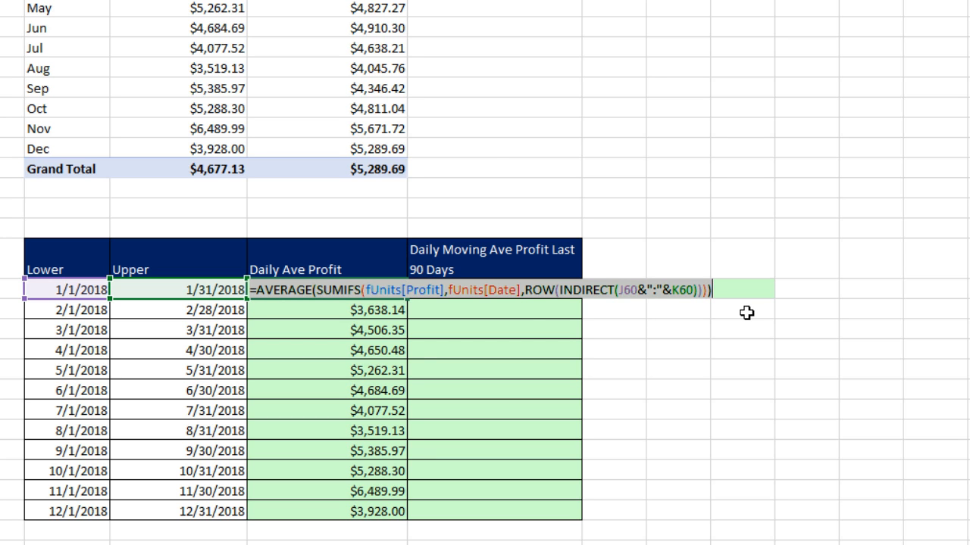
key("ctrl+c")
key("Escape")
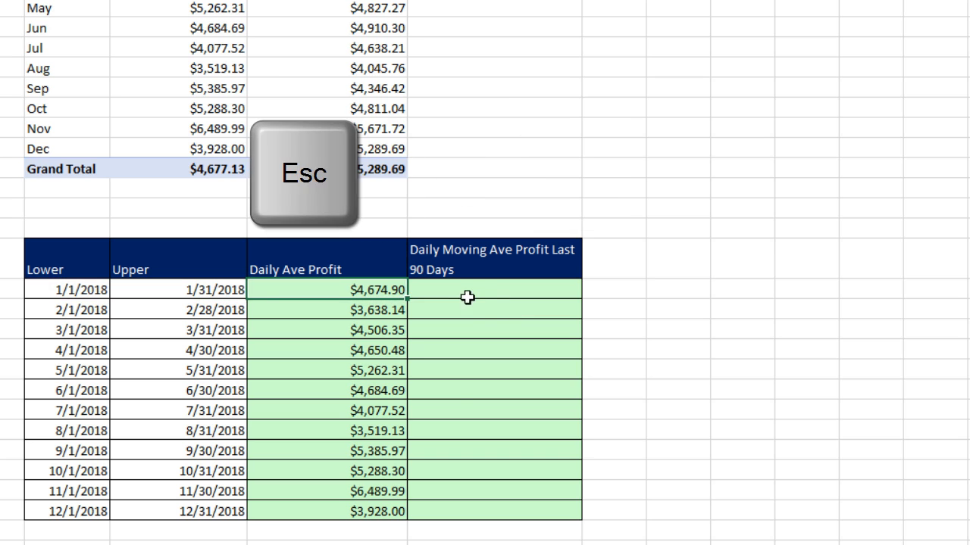
left_click(461, 293)
key("F2")
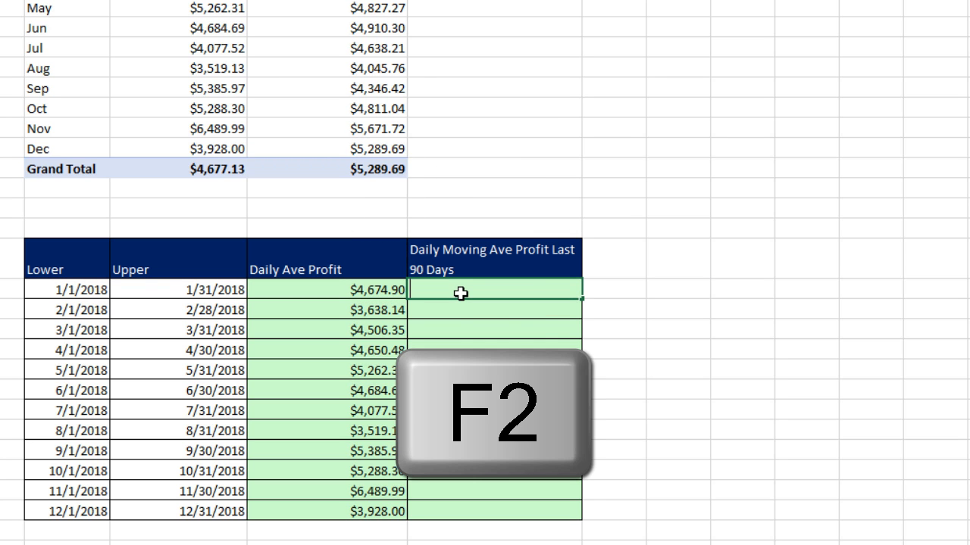
key("ctrl+v")
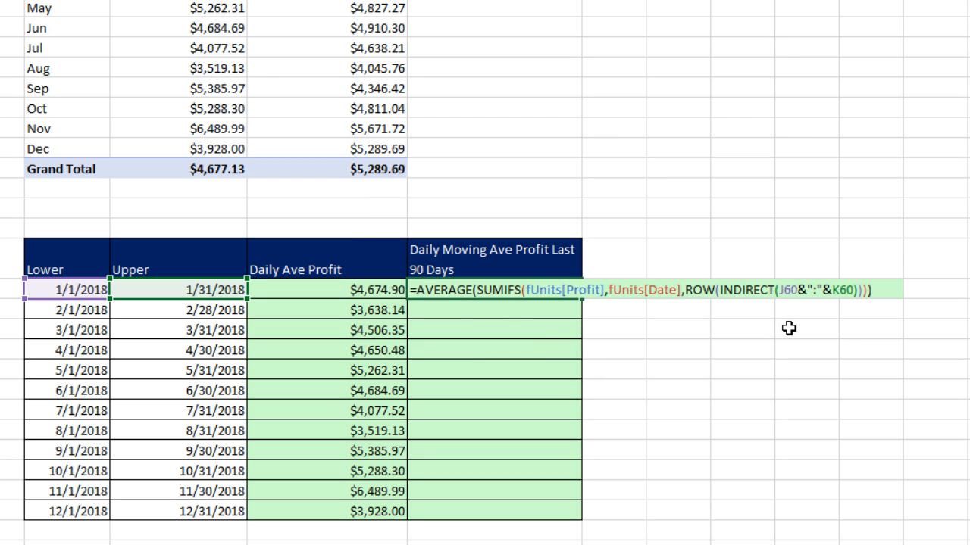
Replace J60 inside INDIRECT with K60-$M$24+1, using the absolute Days Back cell for the number of days
double_click(790, 293)
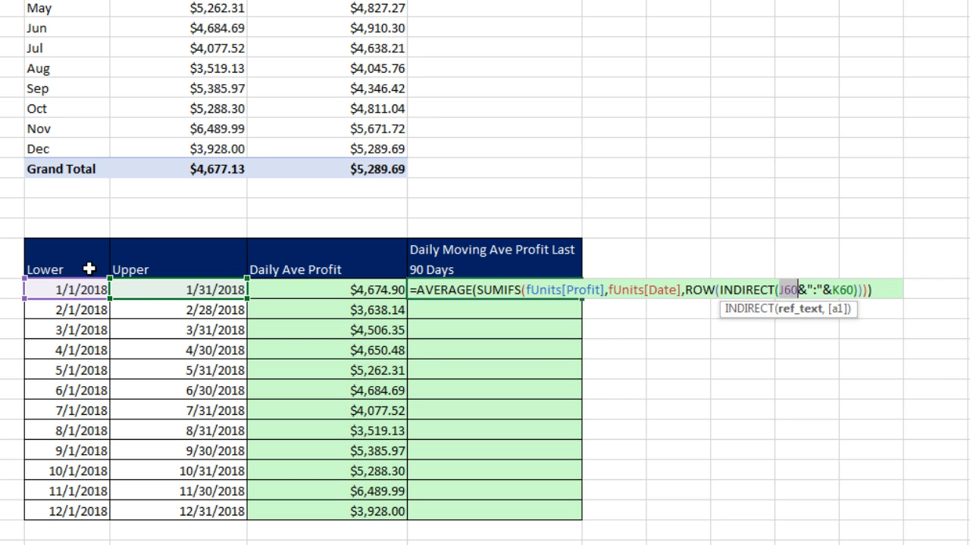
left_click(165, 291)
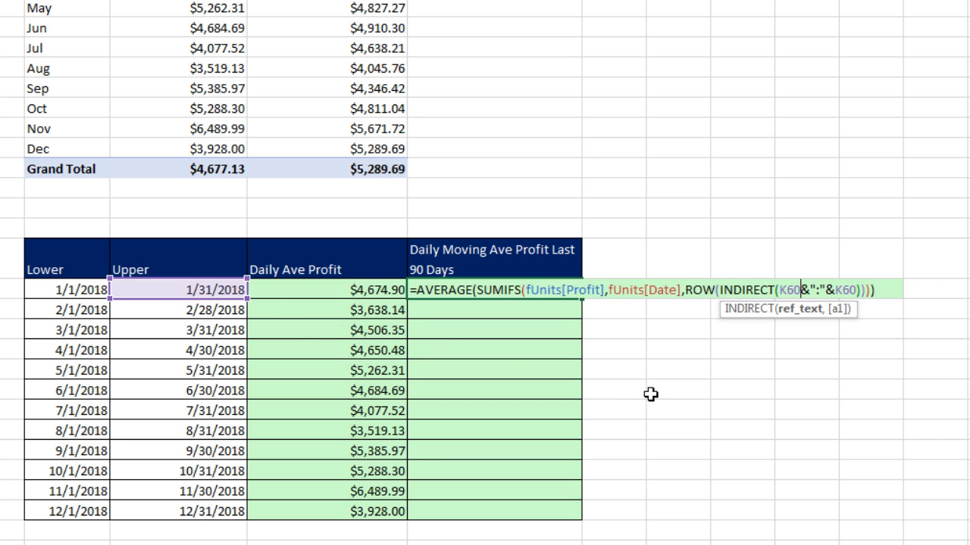
type("-")
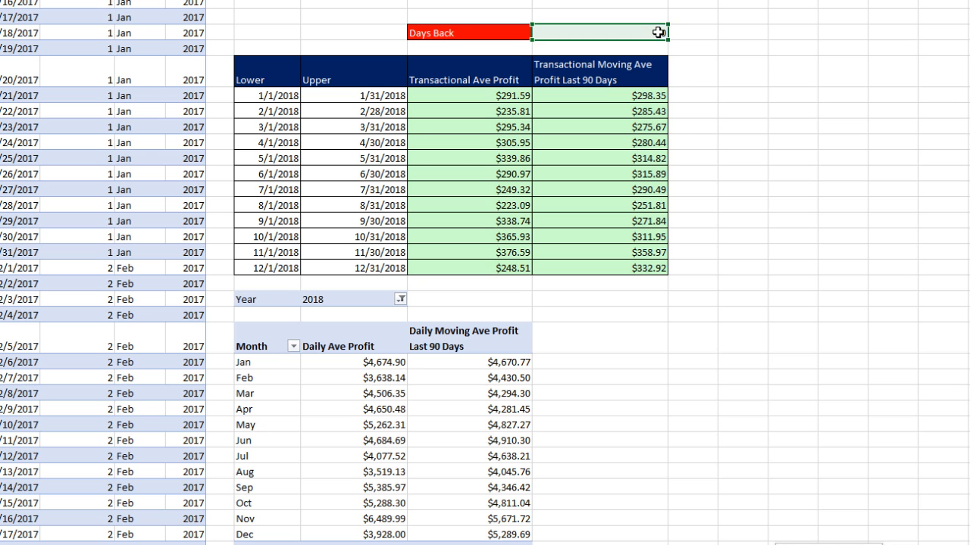
key("F4")
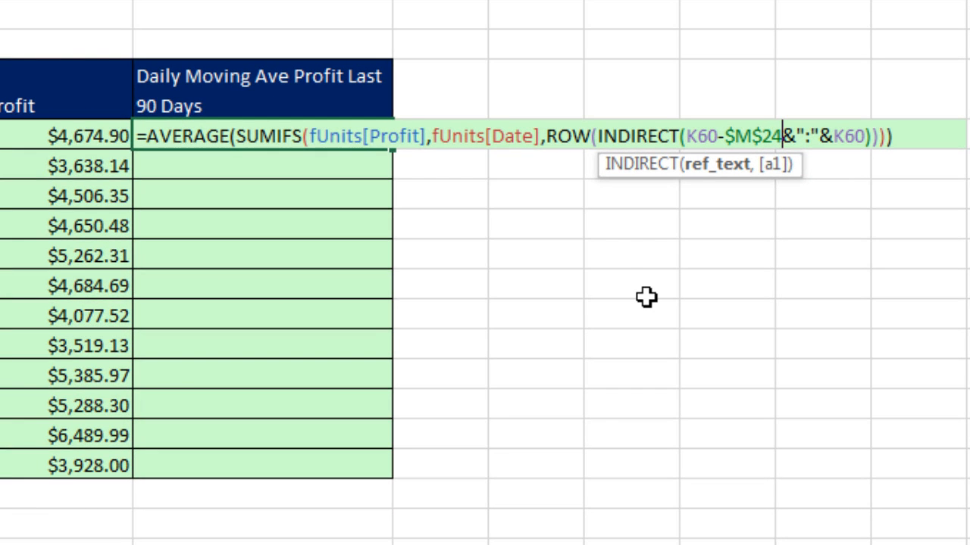
type("+")
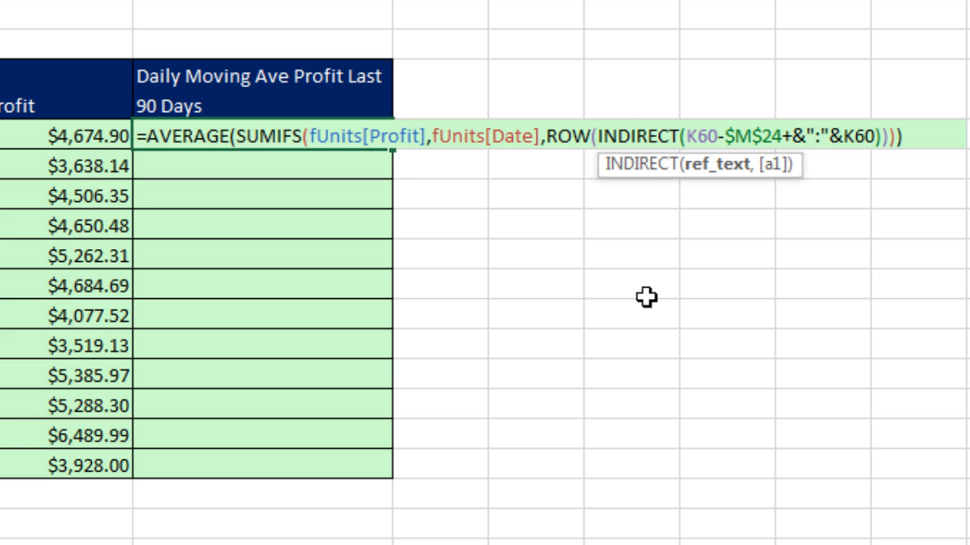
type("1")
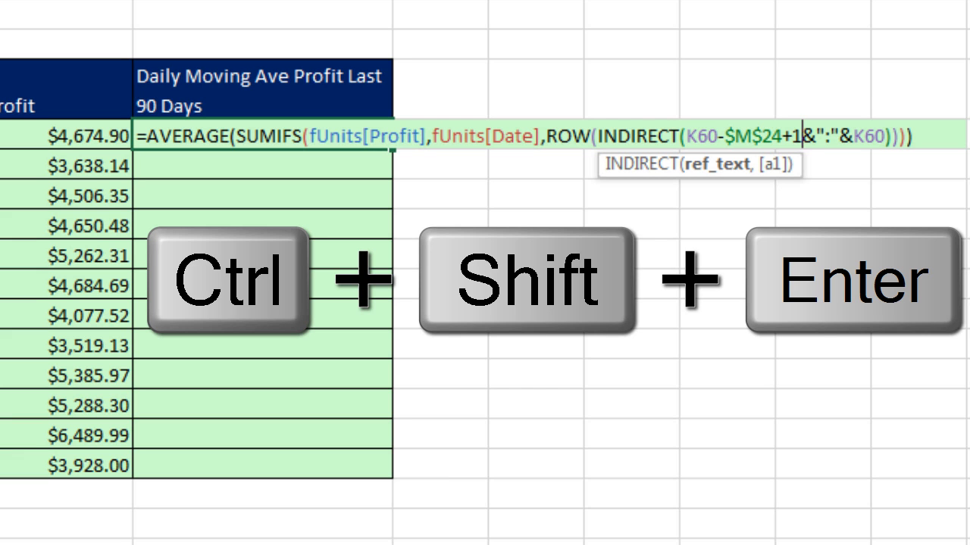
Enter M60 as an array formula and copy it down the Daily Moving Ave Profit Last 90 Days column through December
key("ctrl+shift+Return")
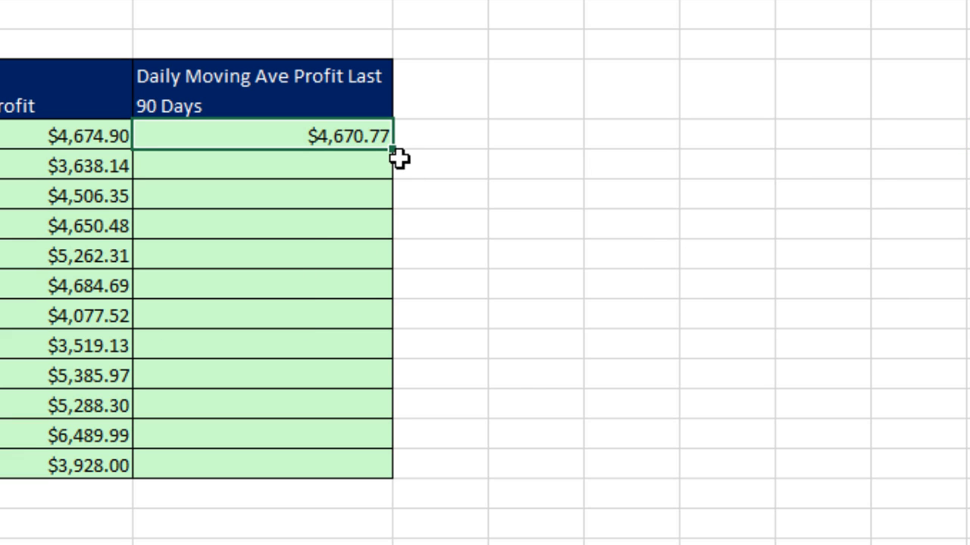
double_click(397, 151)
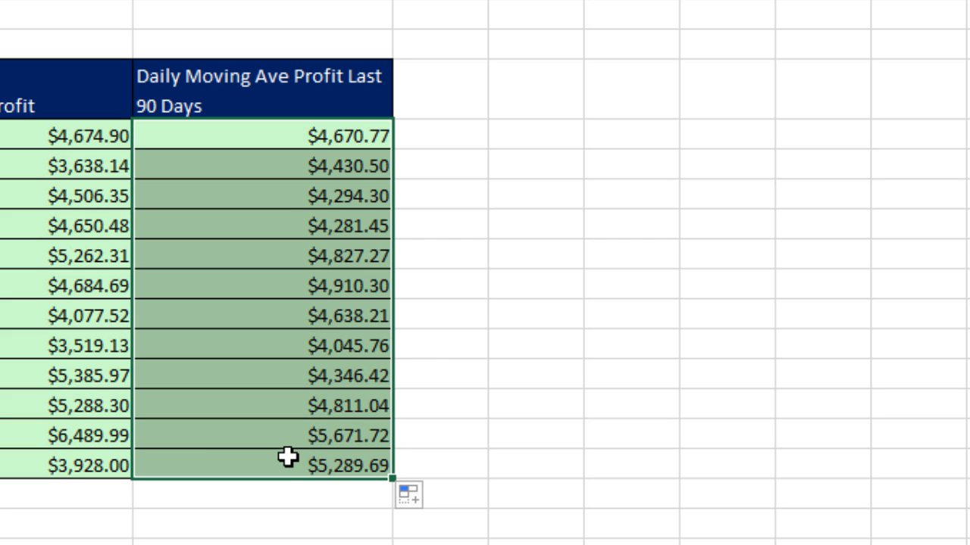
left_click(260, 452)
Evaluate the ROW(INDIRECT(...)) criteria within M60's formula to examine the array of date serials, leaving the formula uncommitted
left_click(221, 135)
double_click(221, 136)
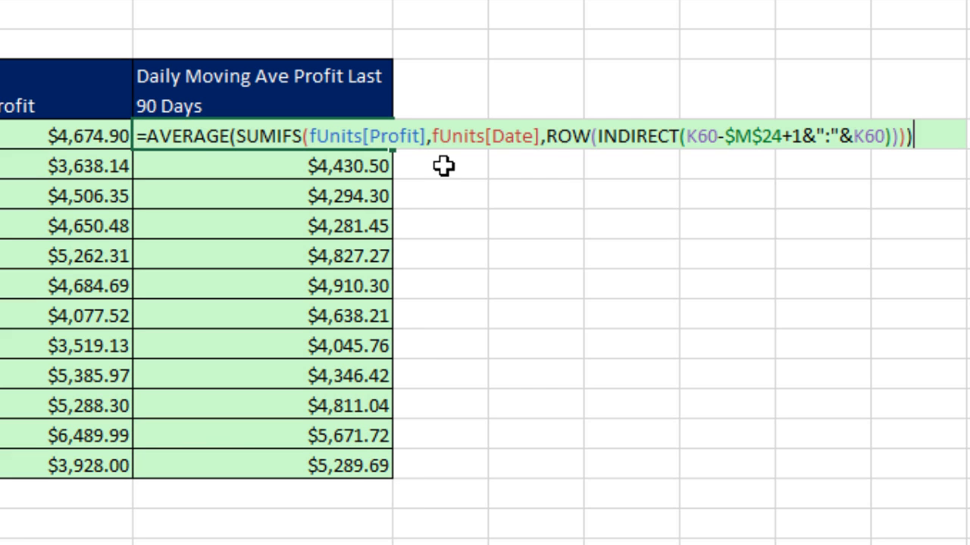
left_click(638, 137)
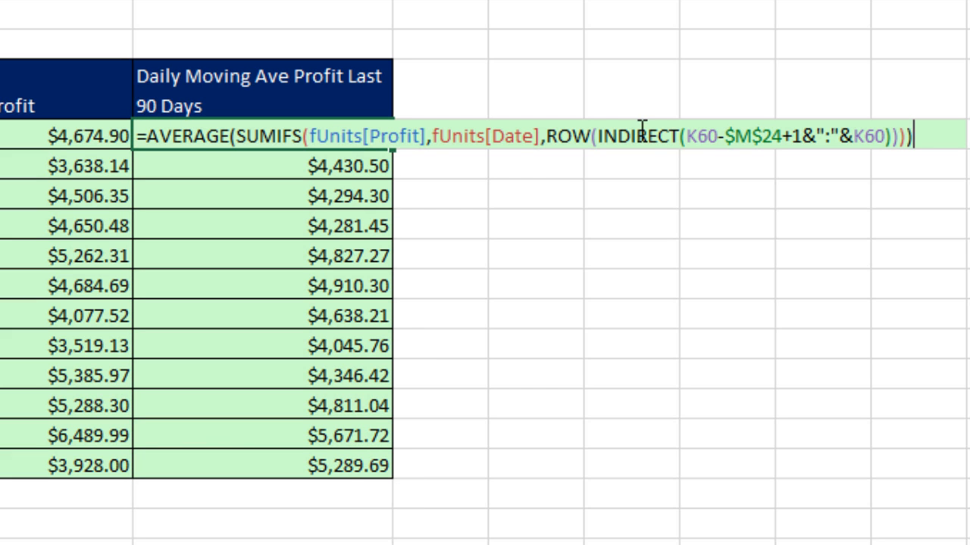
left_click(547, 135)
left_click(551, 164)
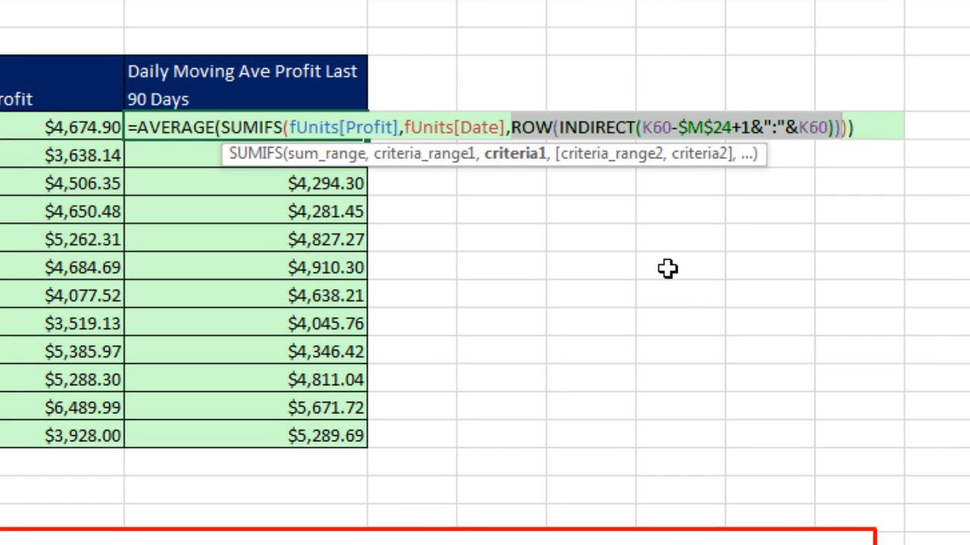
key("F9")
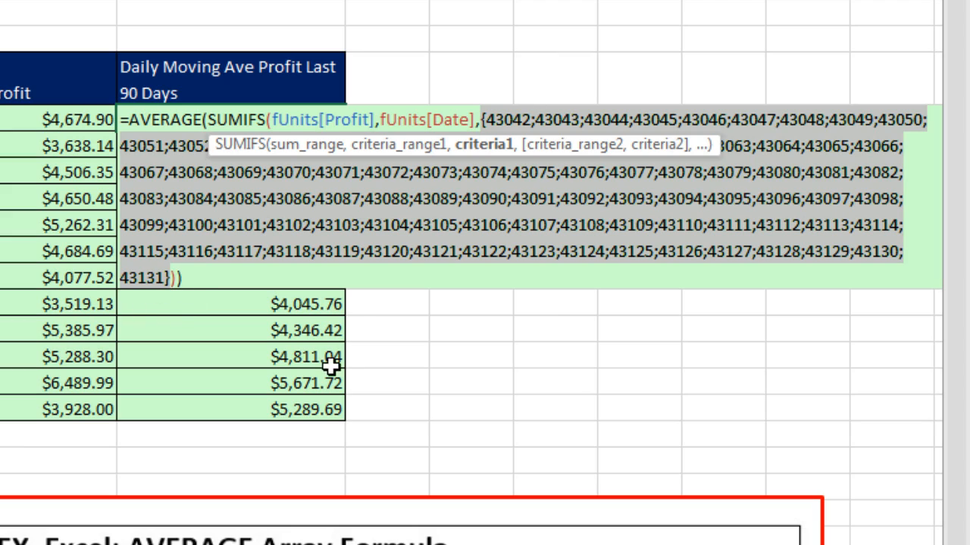
key("Escape")
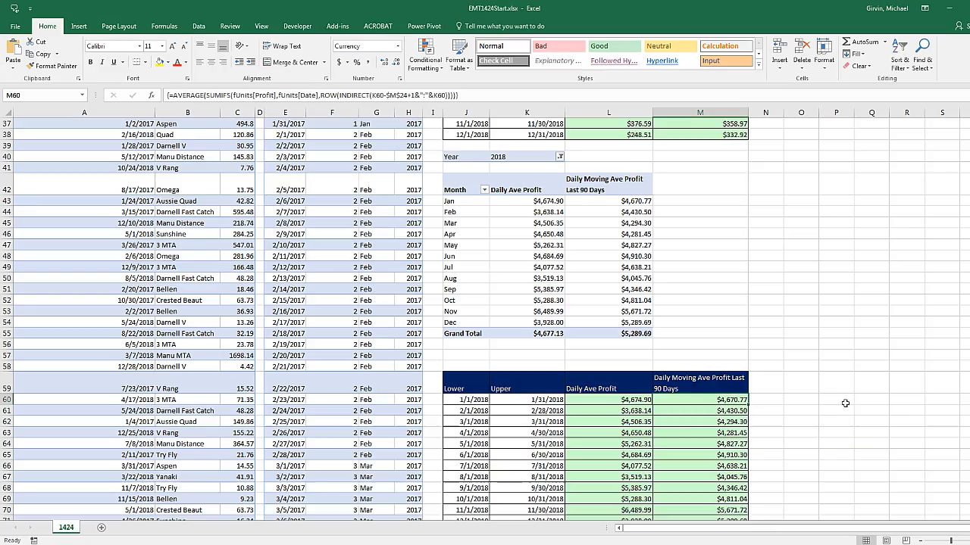
Compare the transactional and daily PivotTables with their matching Excel formula tables across the worksheet
scroll(845, 400, "down", 8)
scroll(846, 399, "down", 5)
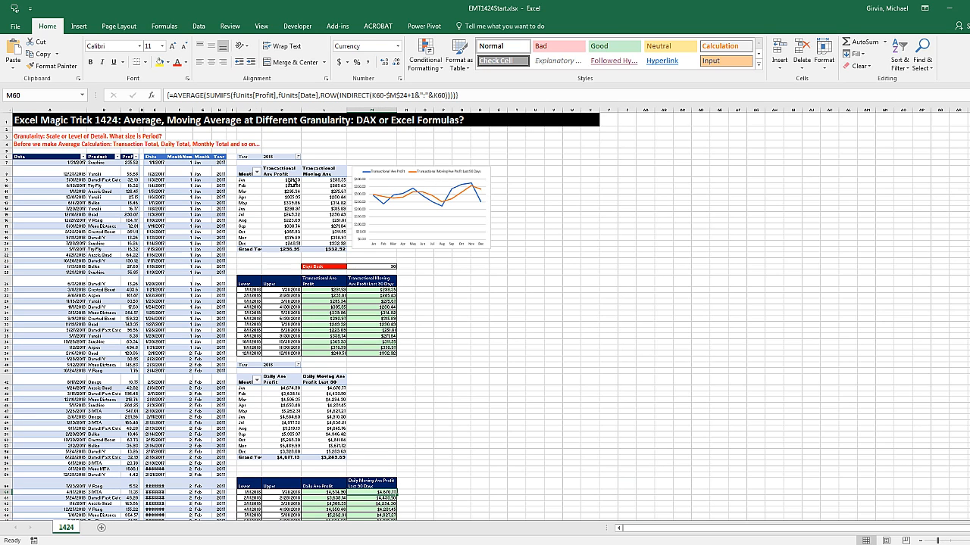
left_click(292, 184)
left_click(320, 290)
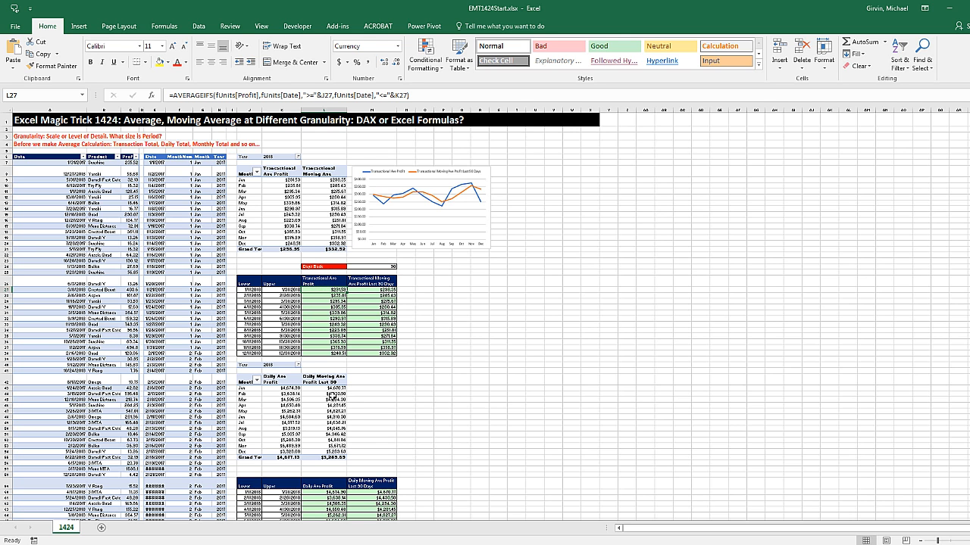
left_click(332, 396)
left_click(331, 503)
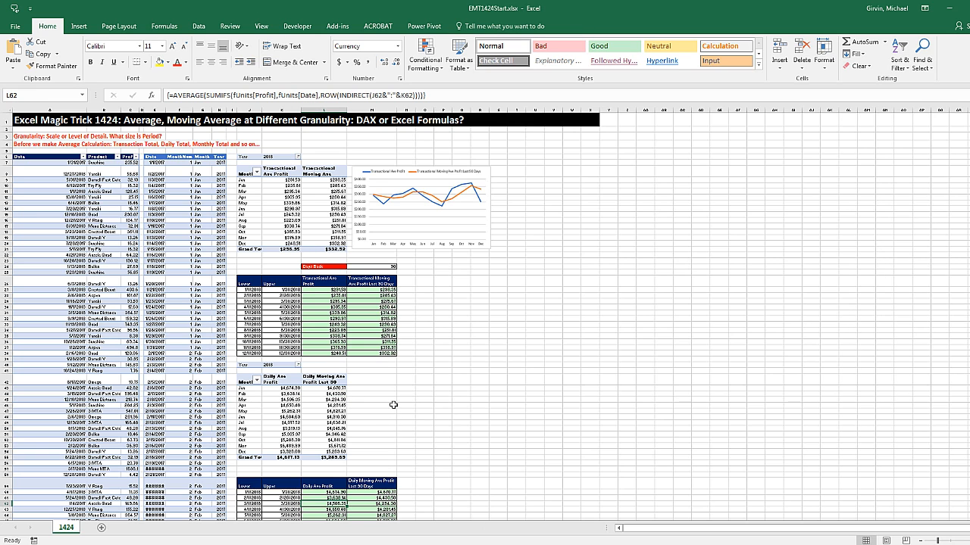
Switch to Power Pivot and review the DAX formula of each measure, from Total Profit to Daily Moving Ave Profit Last 90 Days
key("alt+Tab")
left_click(334, 225)
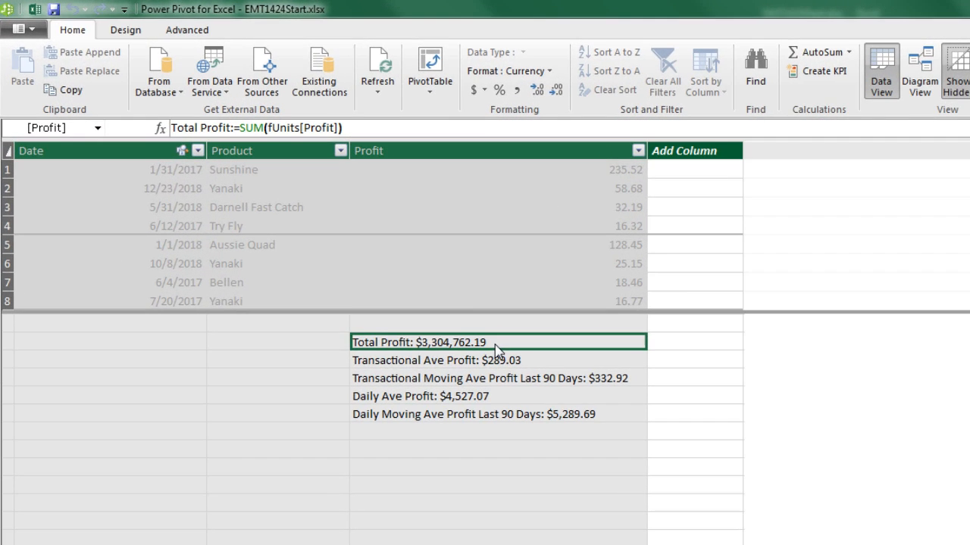
left_click(380, 364)
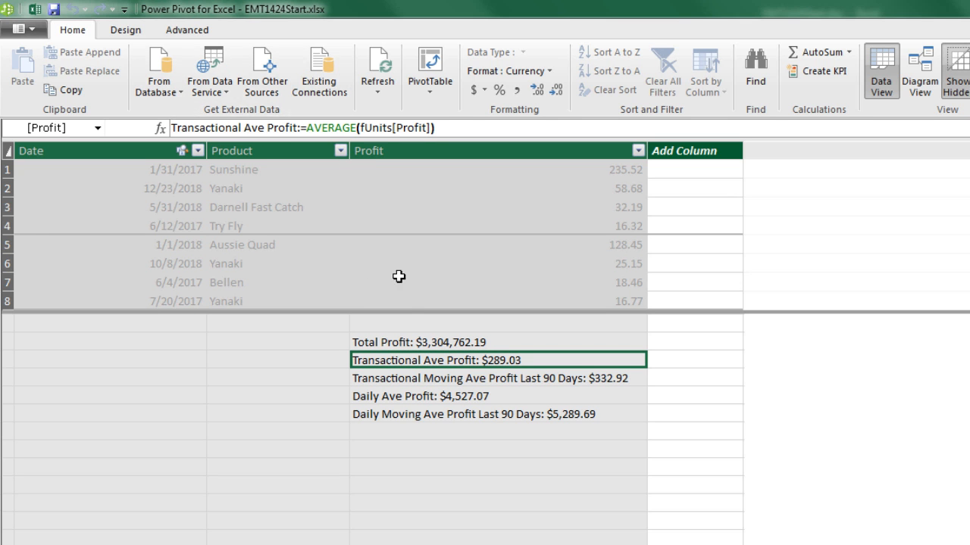
left_click(425, 385)
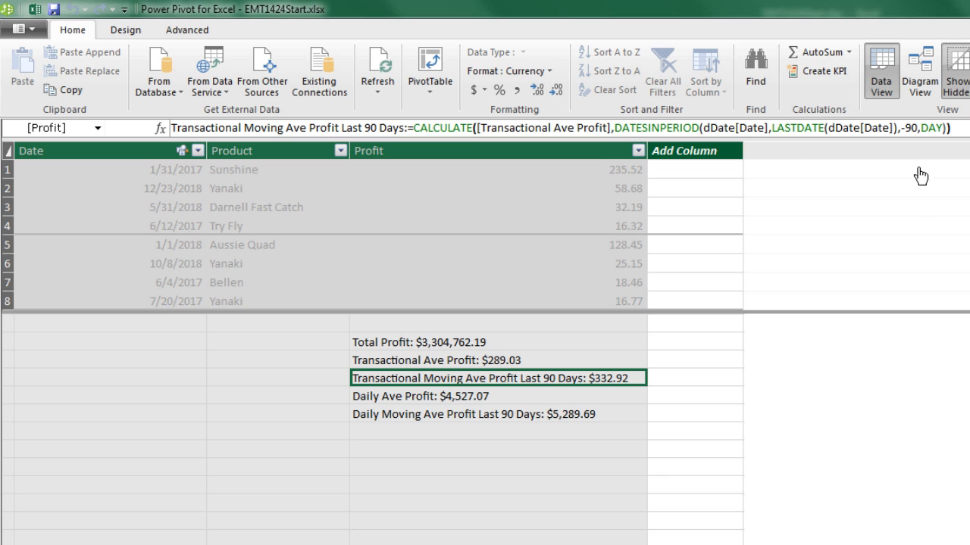
left_click(489, 400)
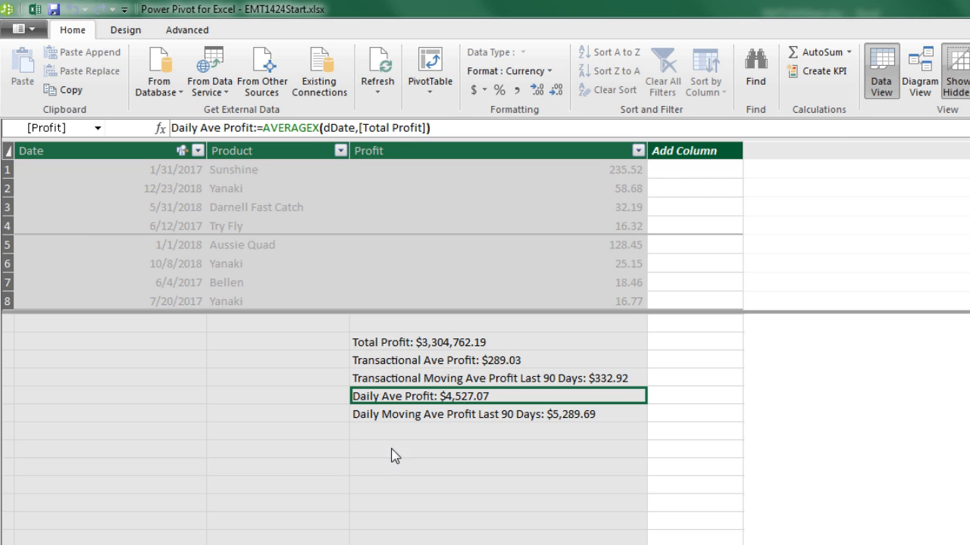
left_click(396, 418)
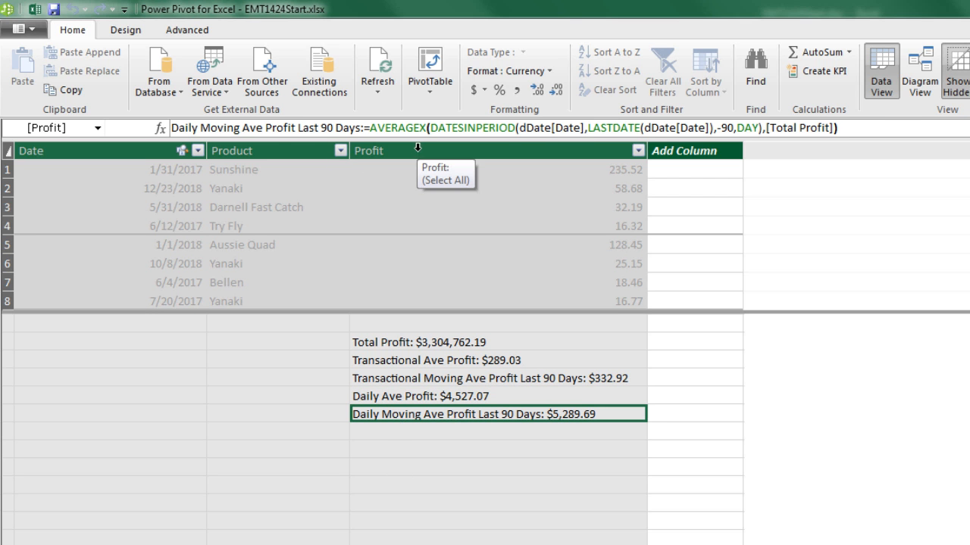
left_click(457, 128)
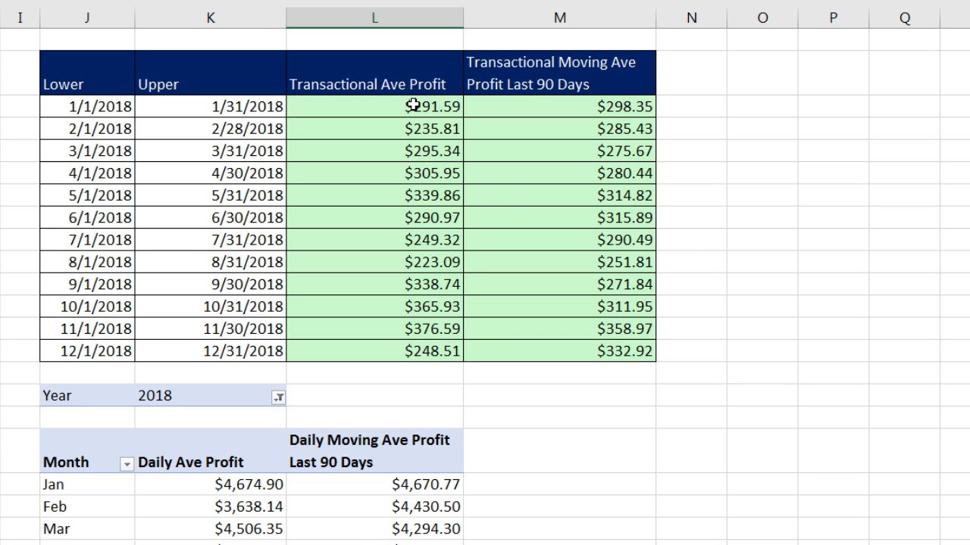
Review the first-row Excel formulas for the transactional and daily averages and their 90-day moving averages
scroll(406, 347, "up", 4)
double_click(397, 373)
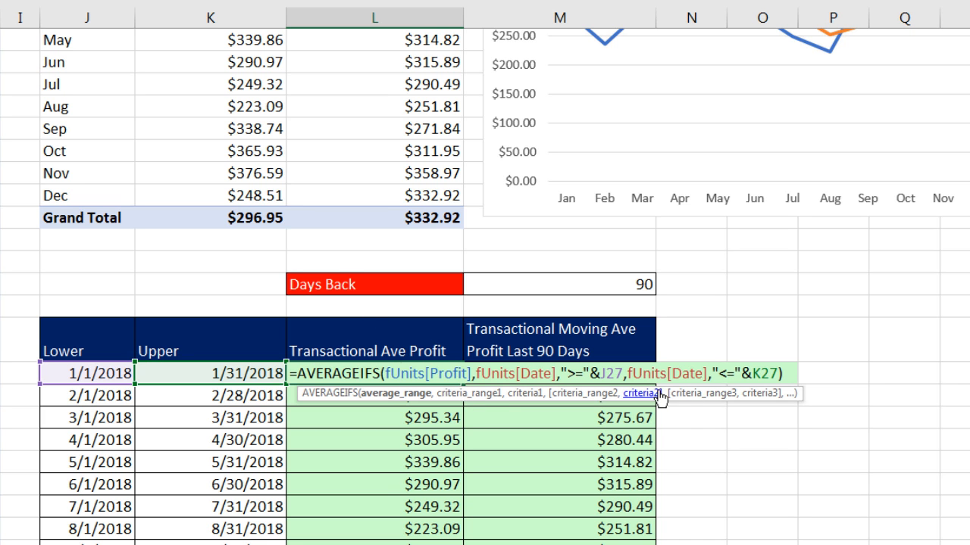
key("Escape")
double_click(591, 372)
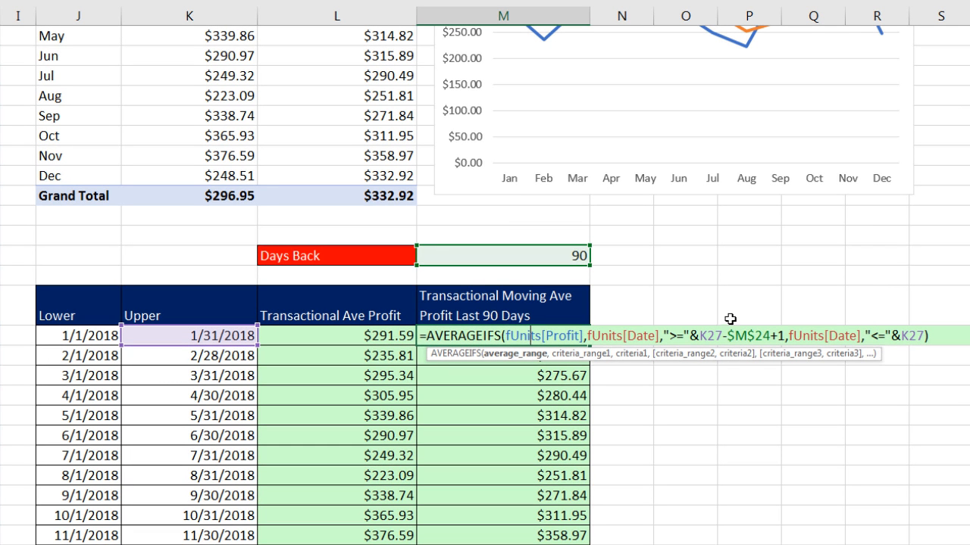
key("Escape")
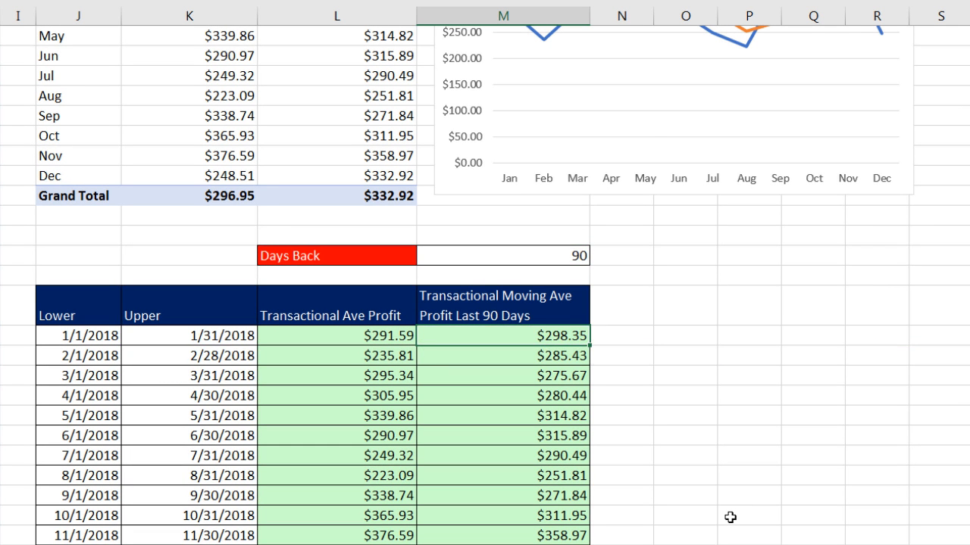
scroll(728, 518, "down", 14)
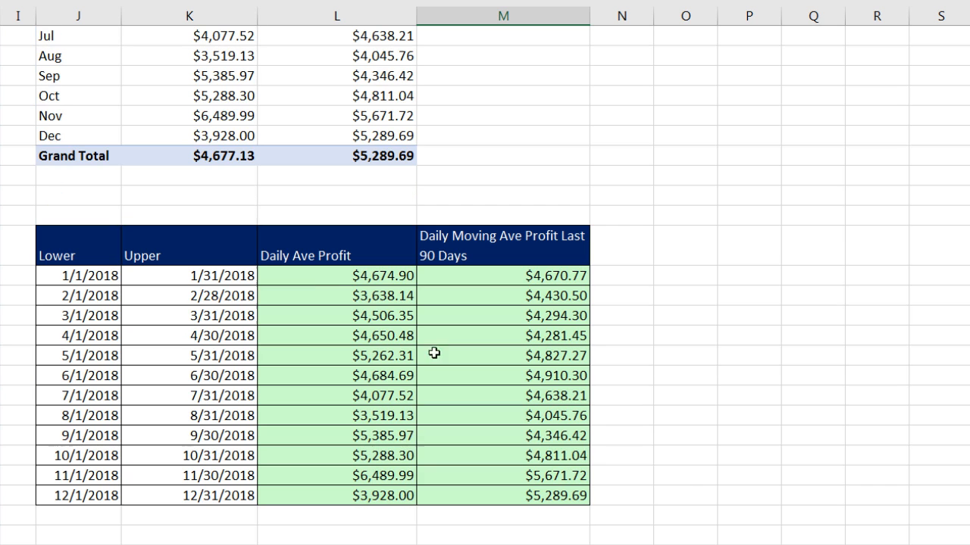
double_click(326, 274)
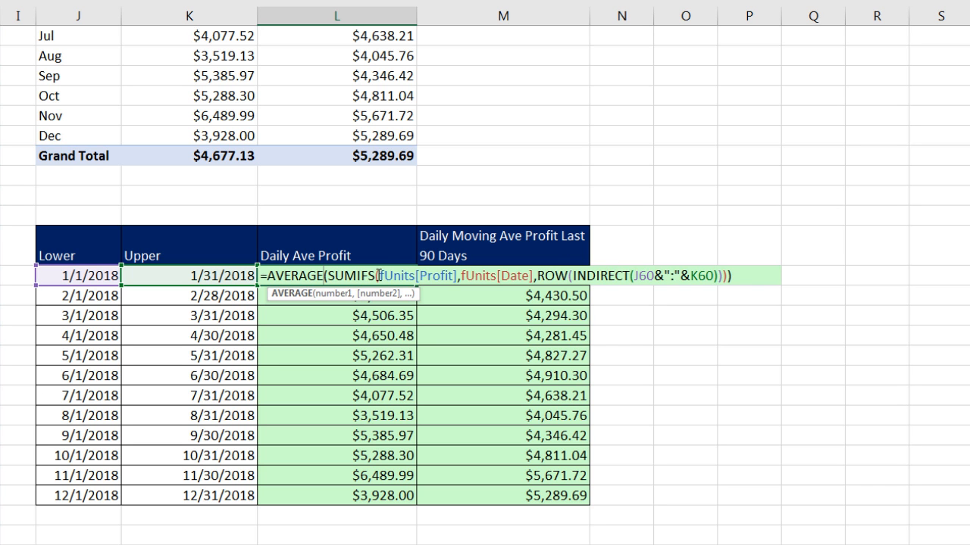
key("Escape")
double_click(465, 276)
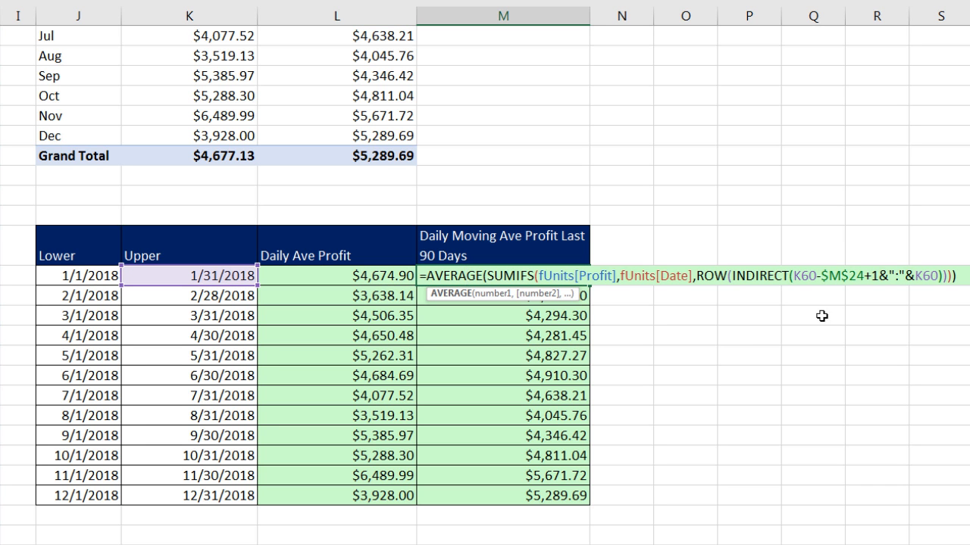